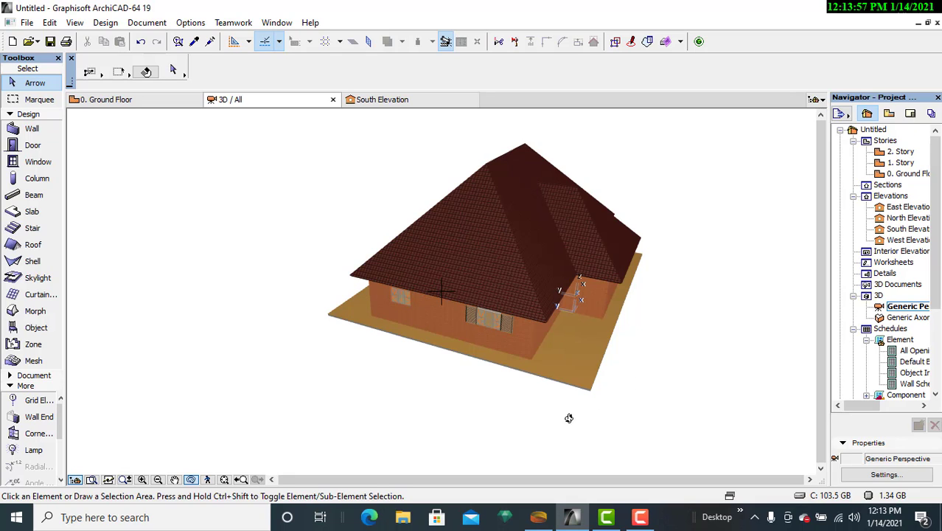
- Examine the house's exterior in 3D from all sides, checking the roof, existing windows and the blank wall of the projecting front room
left_click_drag(572, 413, 494, 384)
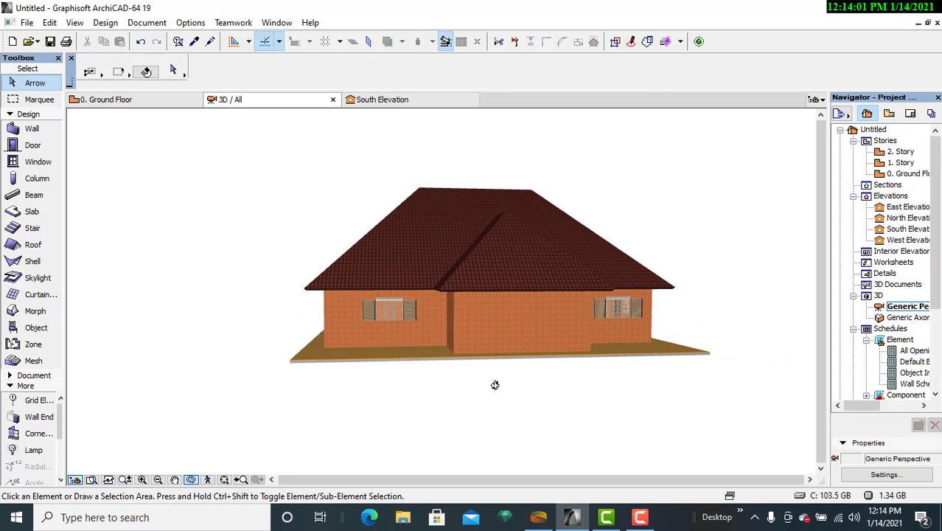
left_click_drag(568, 377, 521, 379)
left_click_drag(470, 403, 443, 408)
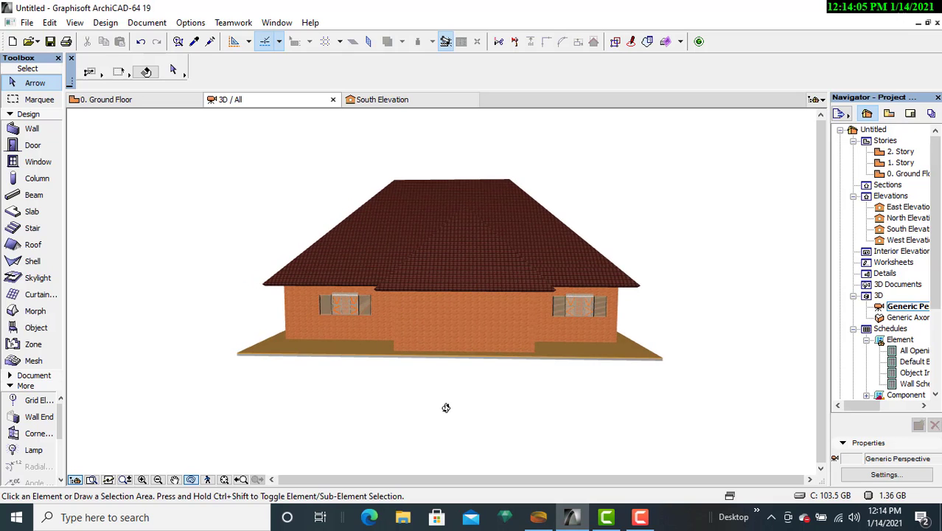
left_click_drag(605, 372, 471, 357)
left_click_drag(552, 370, 448, 391)
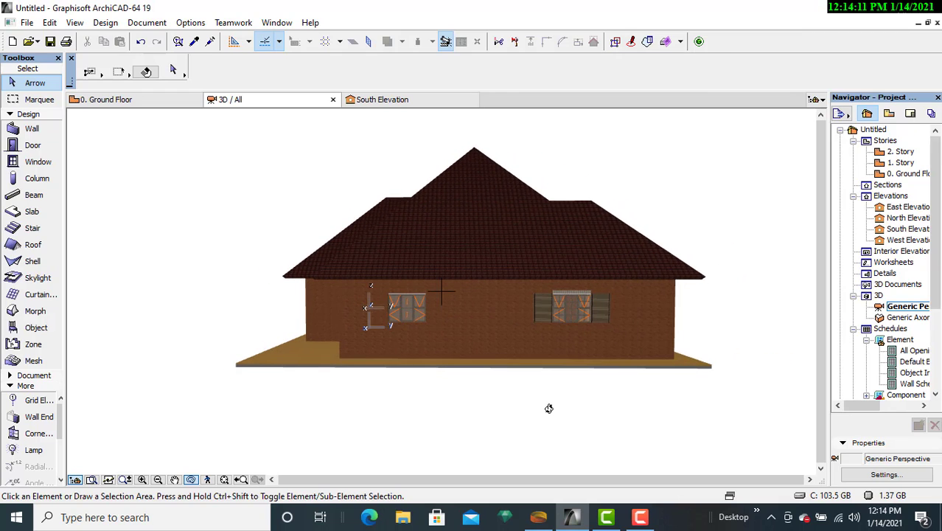
scroll(549, 408, "up", 1)
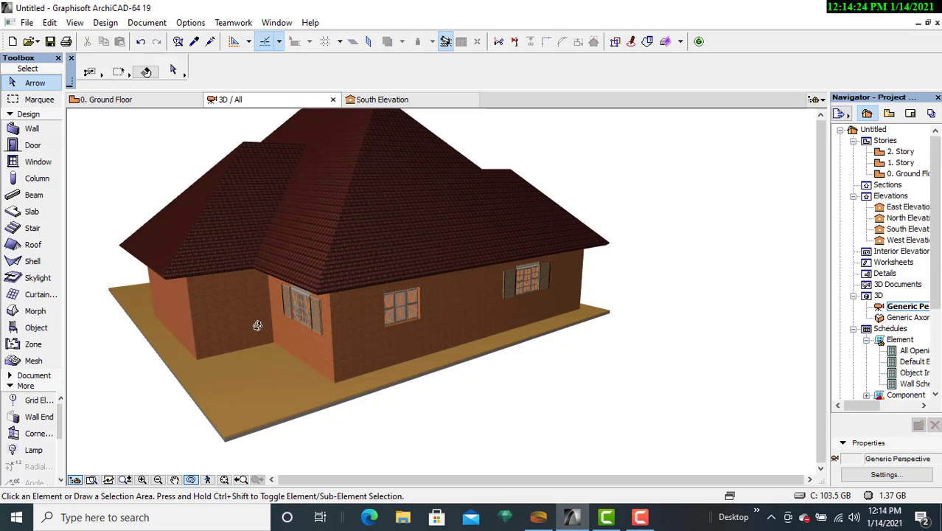
left_click_drag(256, 323, 373, 358)
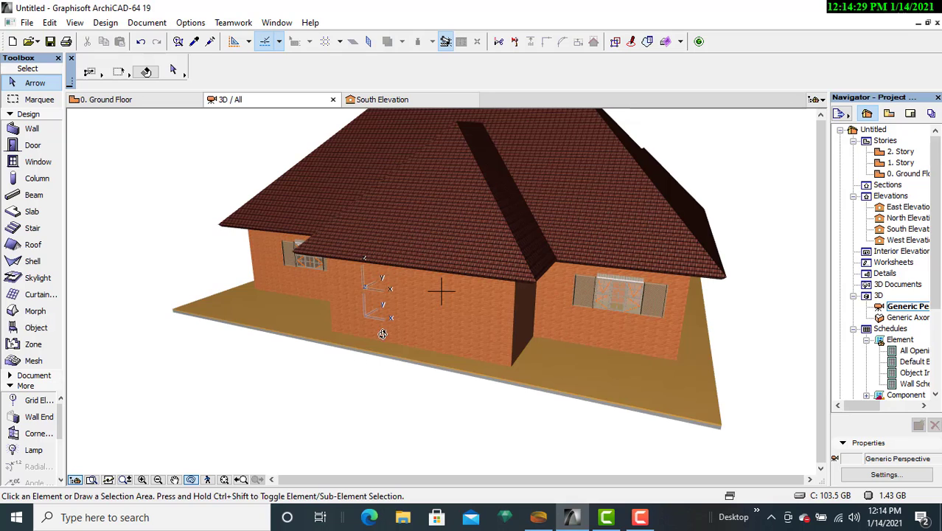
left_click_drag(378, 334, 421, 331)
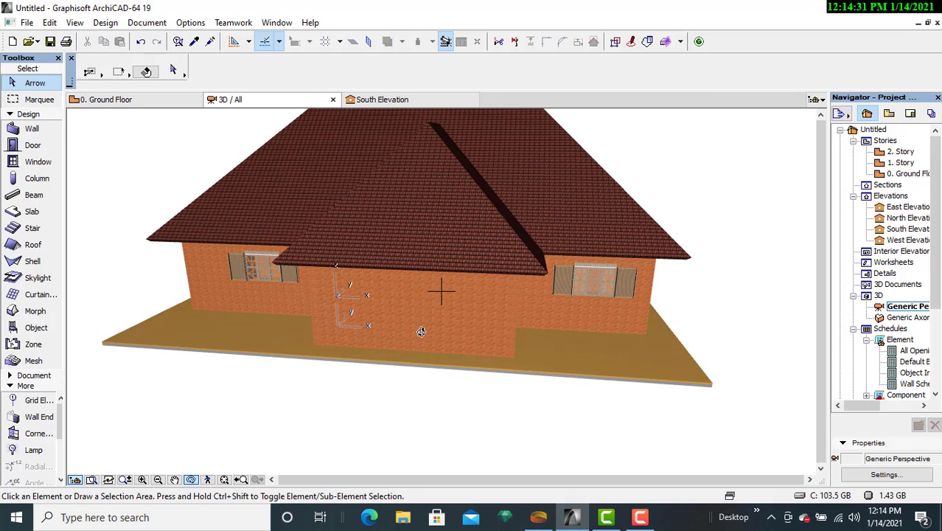
scroll(372, 341, "up", 3)
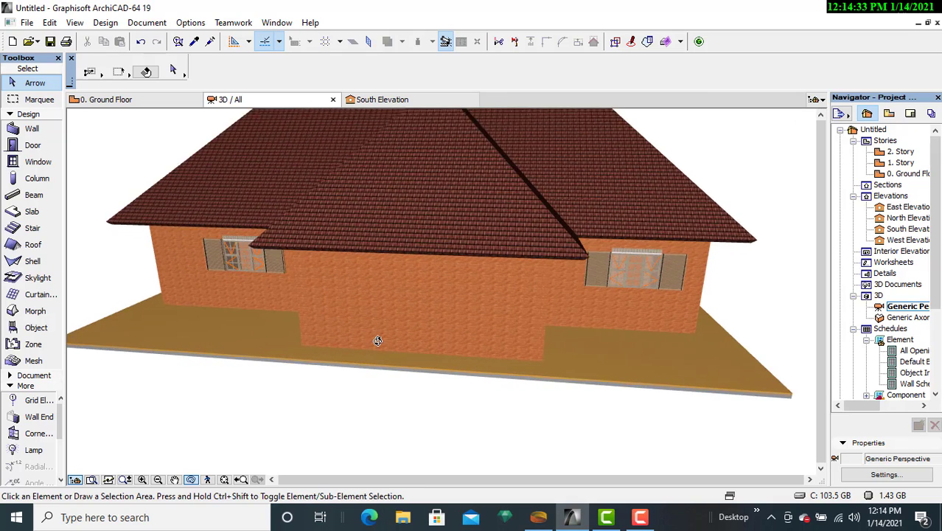
left_click_drag(378, 338, 378, 336)
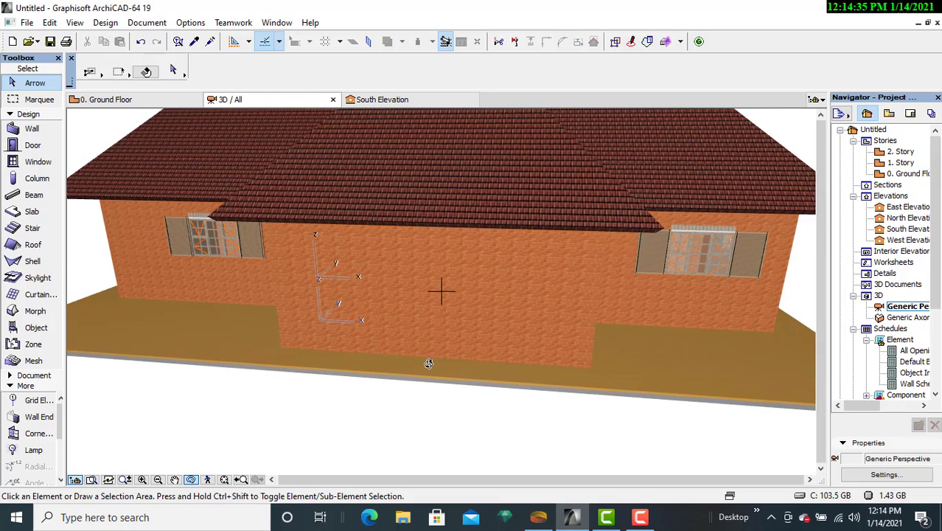
scroll(435, 332, "up", 3)
left_click_drag(437, 330, 400, 337)
scroll(228, 331, "up", 5)
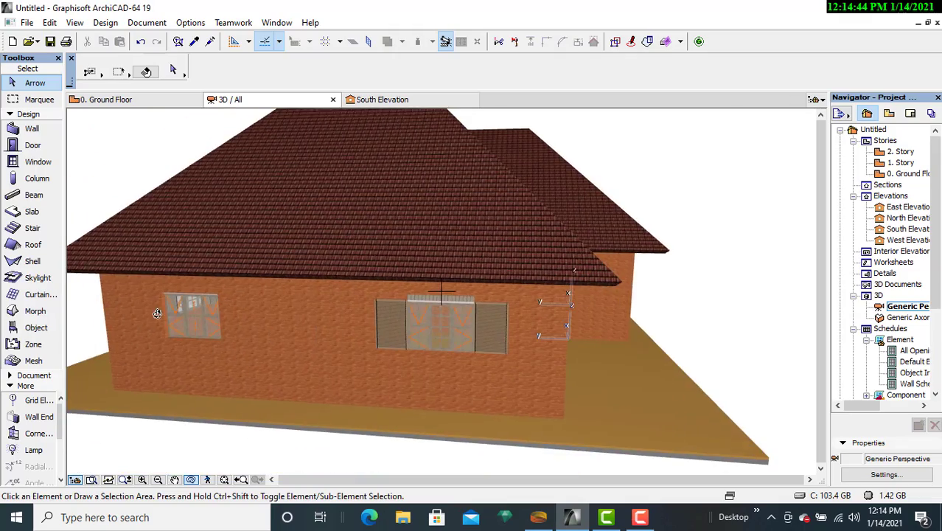
left_click_drag(157, 313, 631, 252)
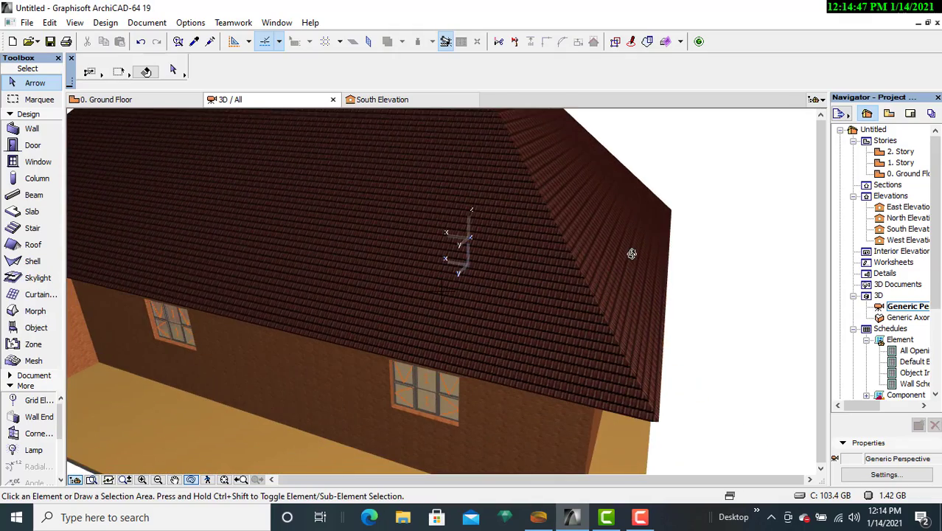
left_click_drag(162, 329, 342, 291)
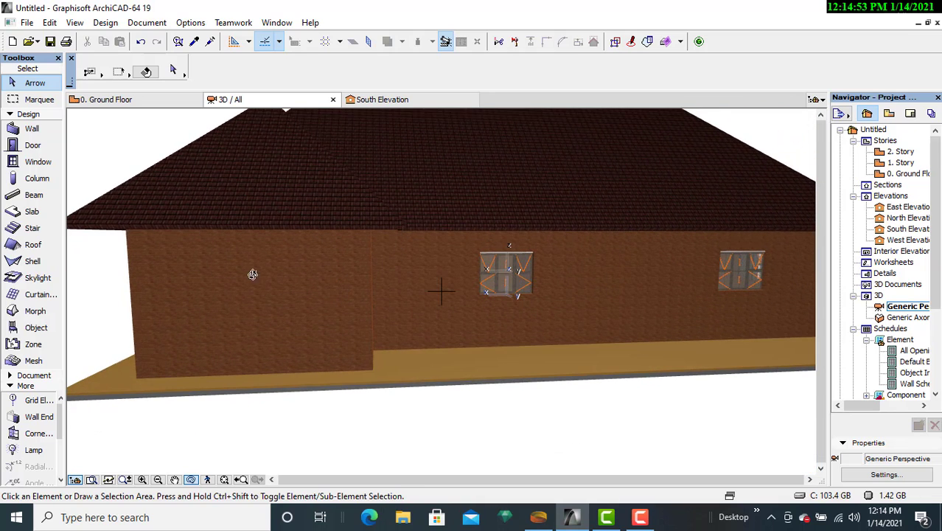
left_click_drag(222, 284, 326, 287)
left_click_drag(144, 290, 255, 289)
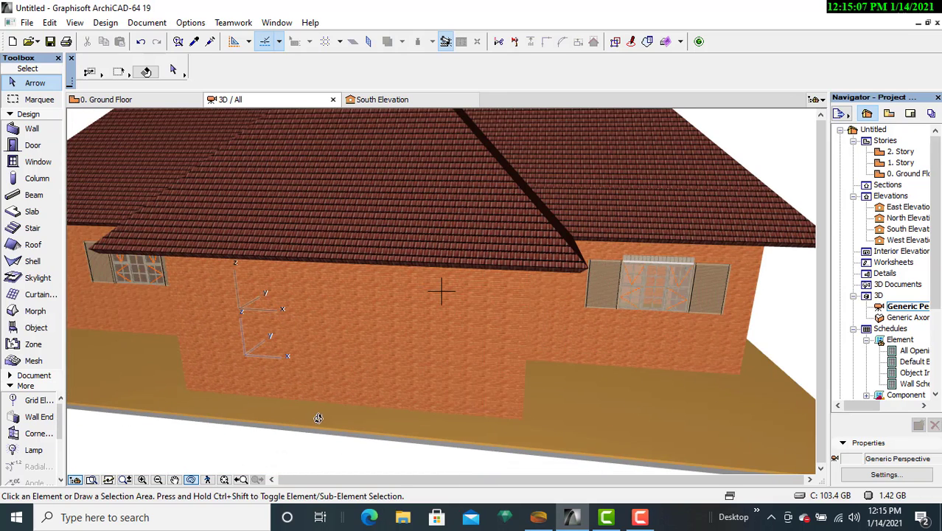
scroll(384, 359, "down", 3)
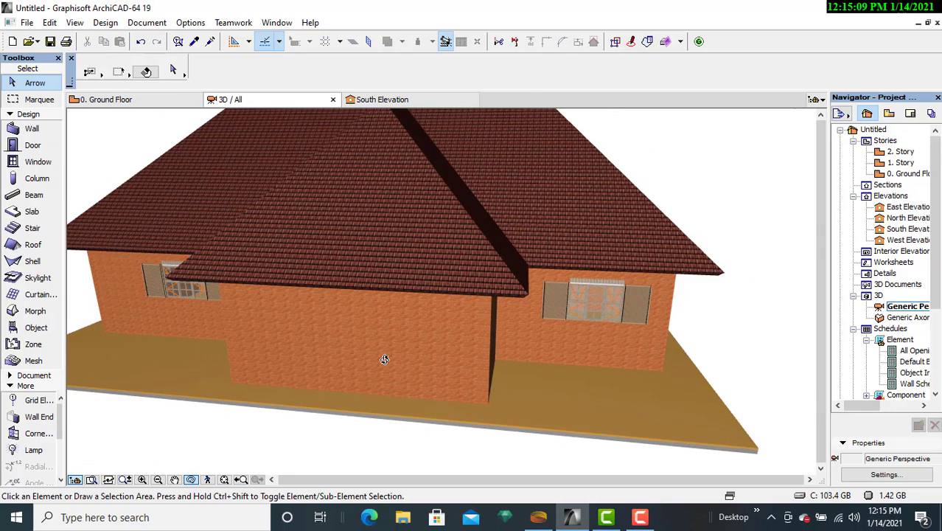
left_click_drag(373, 399, 389, 354)
scroll(389, 354, "up", 3)
scroll(390, 354, "down", 3)
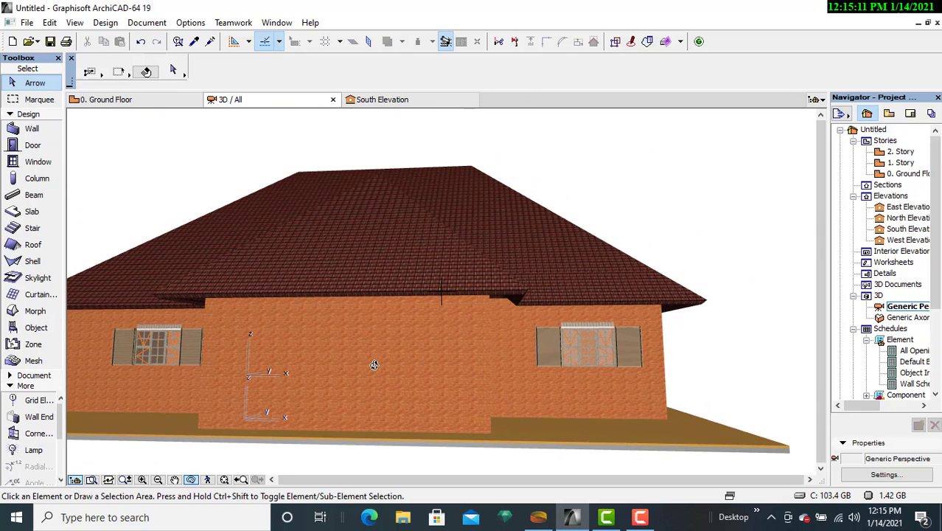
scroll(386, 368, "up", 3)
left_click_drag(404, 318, 472, 334)
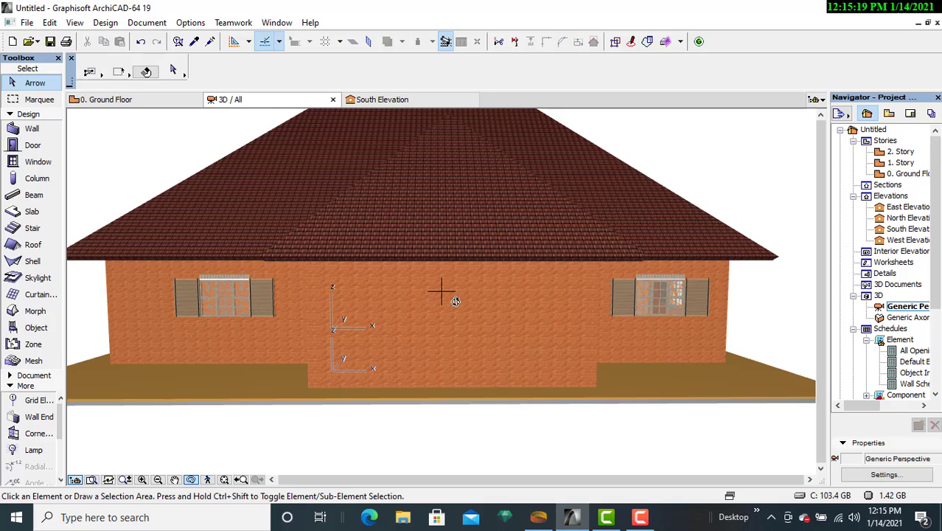
left_click_drag(584, 292, 348, 387)
scroll(349, 387, "up", 5)
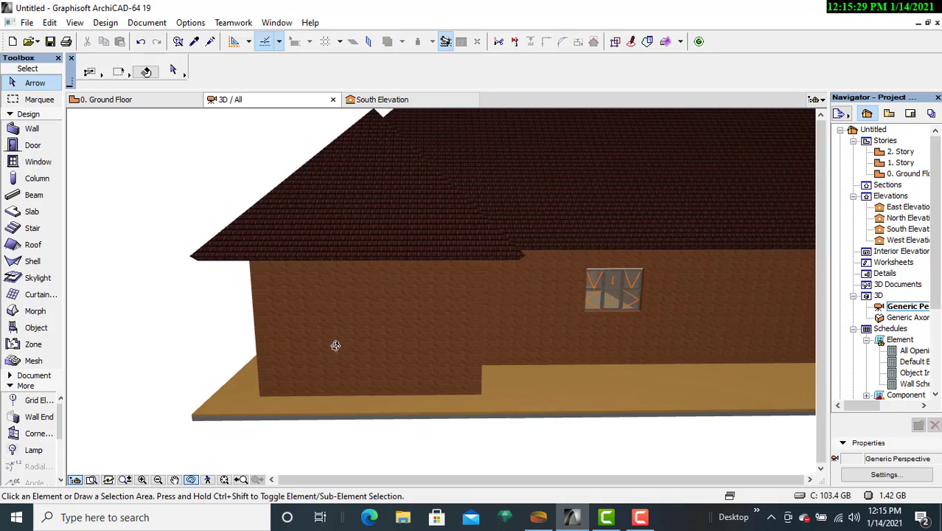
left_click_drag(380, 317, 471, 266)
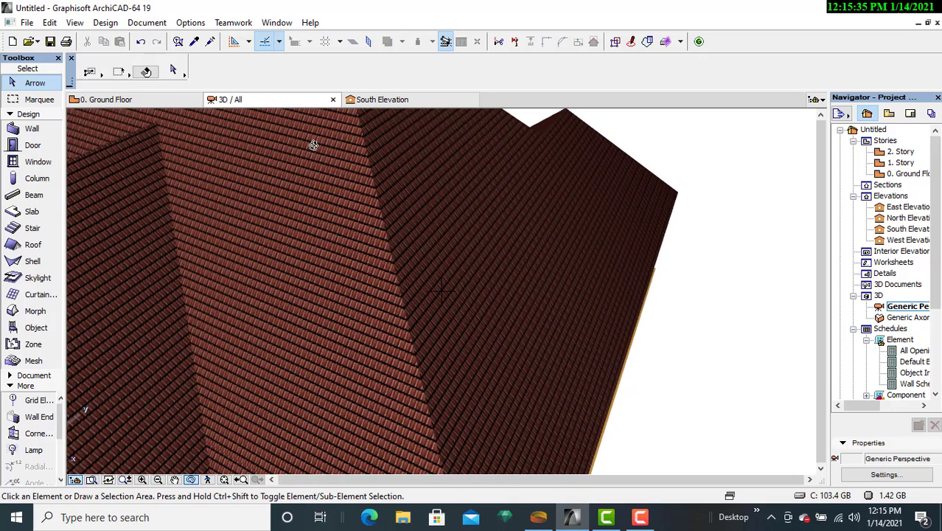
- On the ground floor plan, set the default window type to Arch Top Window Opening 19 from the Empty Window Openings 19 library folder
left_click(158, 101)
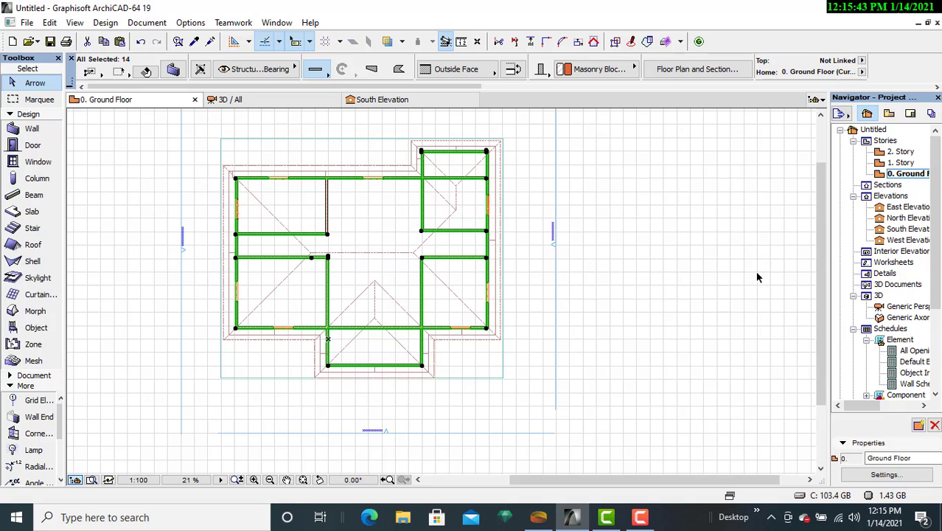
key("Escape")
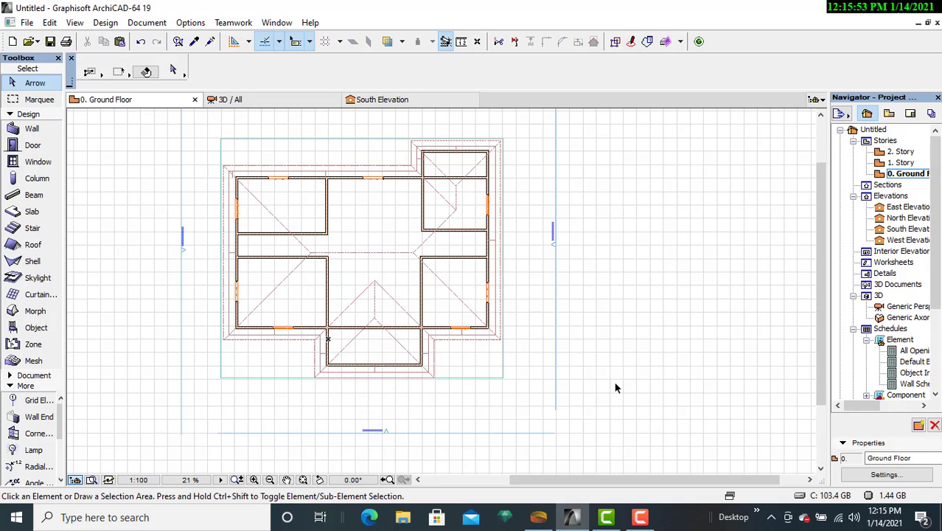
left_click(39, 162)
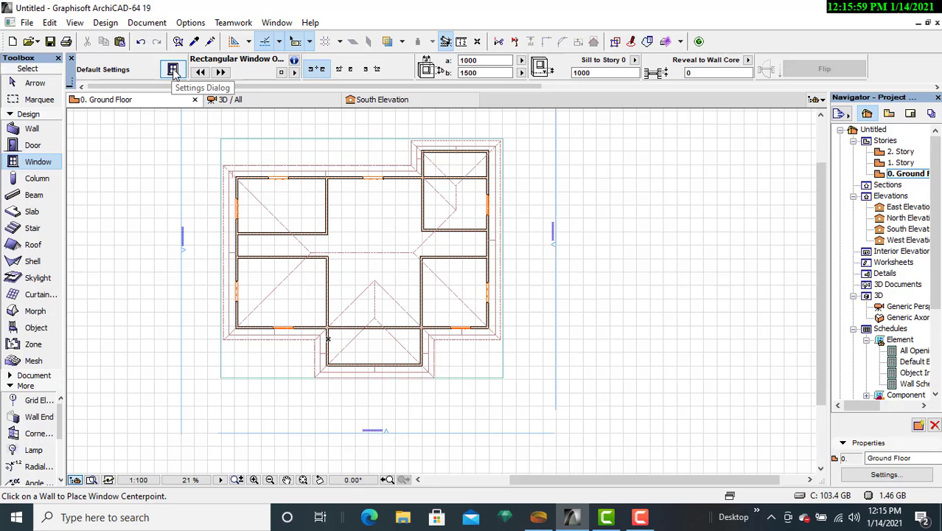
left_click(173, 70)
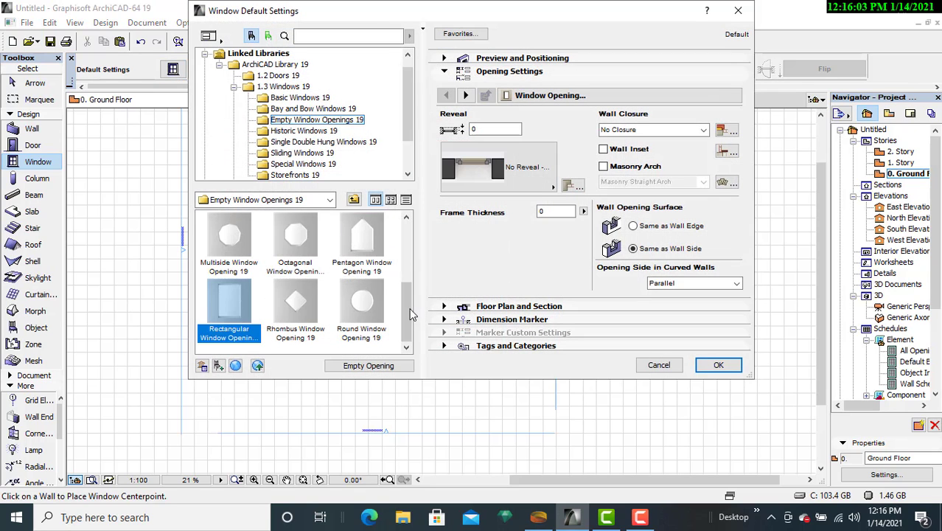
left_click_drag(408, 311, 413, 243)
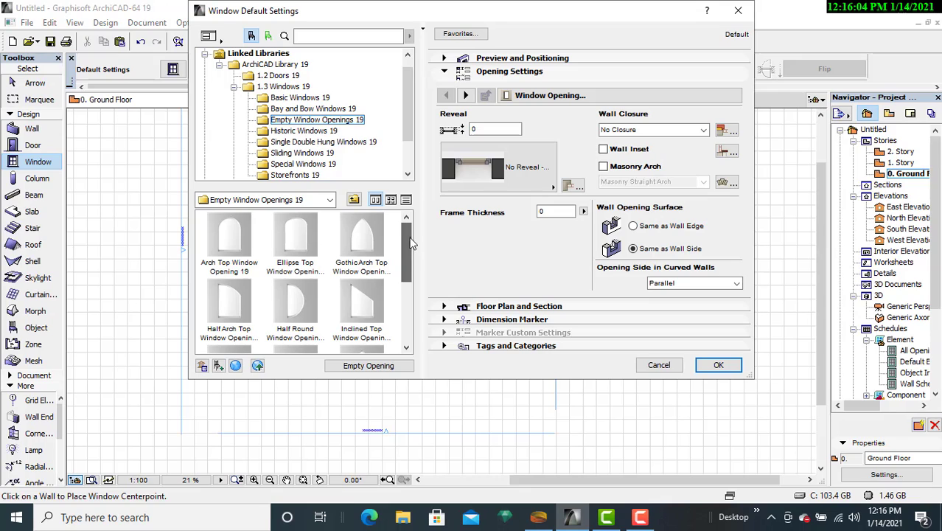
left_click(307, 120)
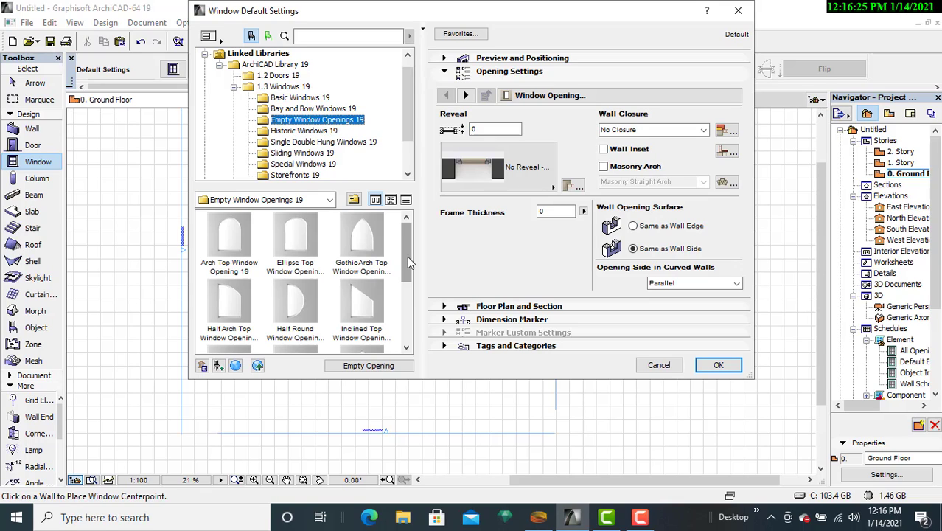
left_click(229, 258)
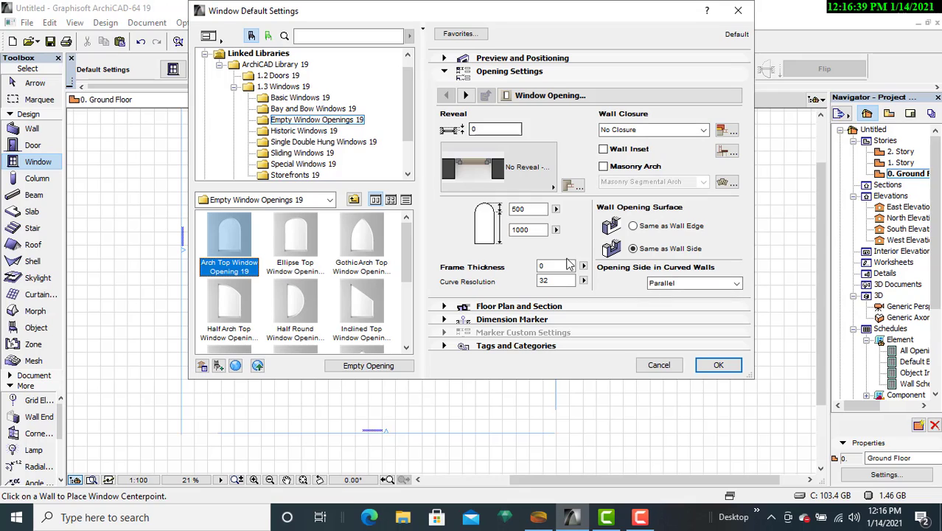
left_click(719, 366)
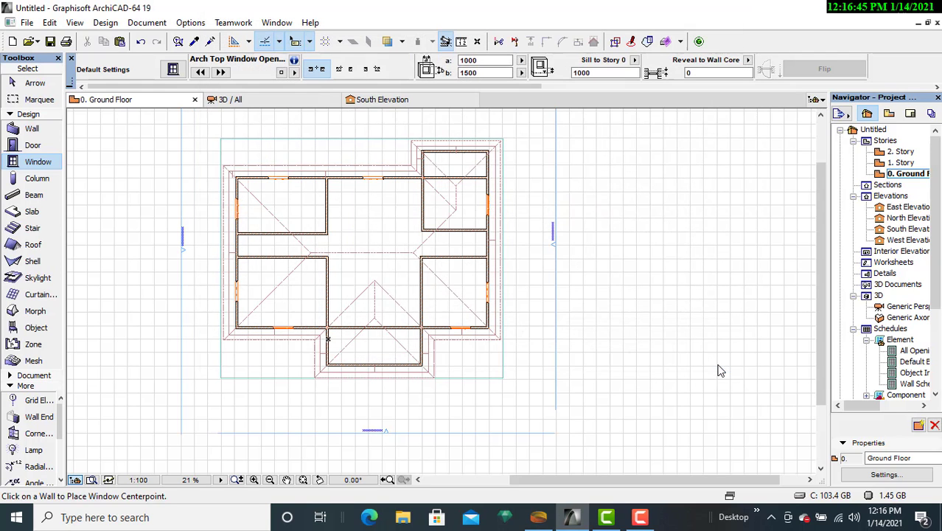
- Place two 1000 x 1500 arch top window openings with a 1000 sill, spaced apart in the outer wall of the projecting front room
scroll(371, 397, "up", 3)
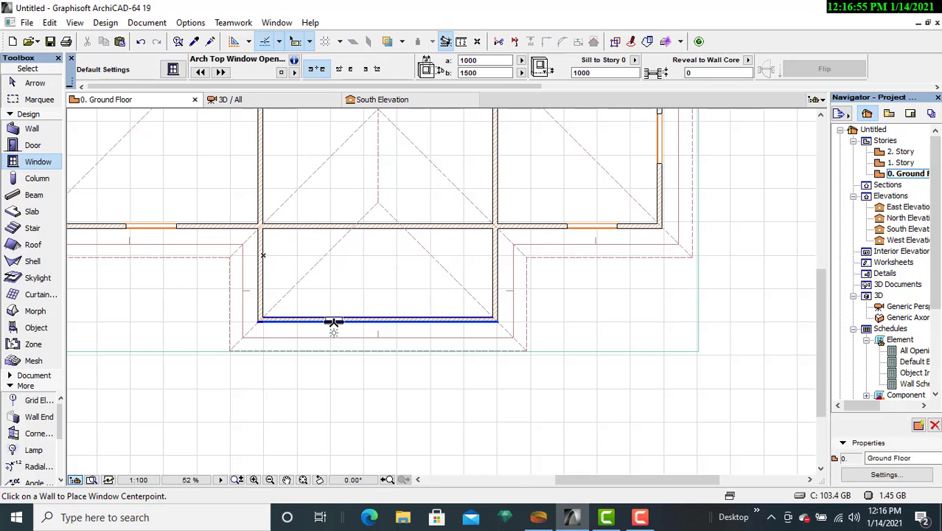
left_click(335, 321)
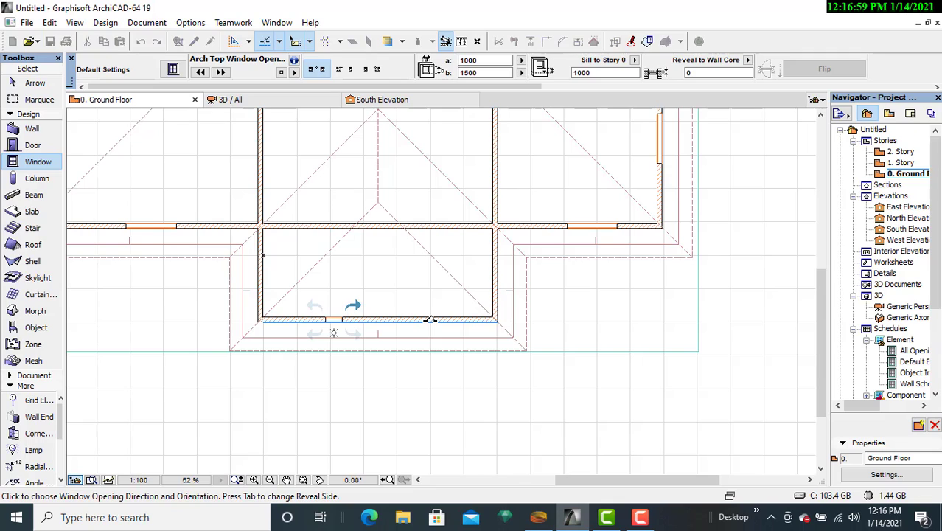
left_click(430, 320)
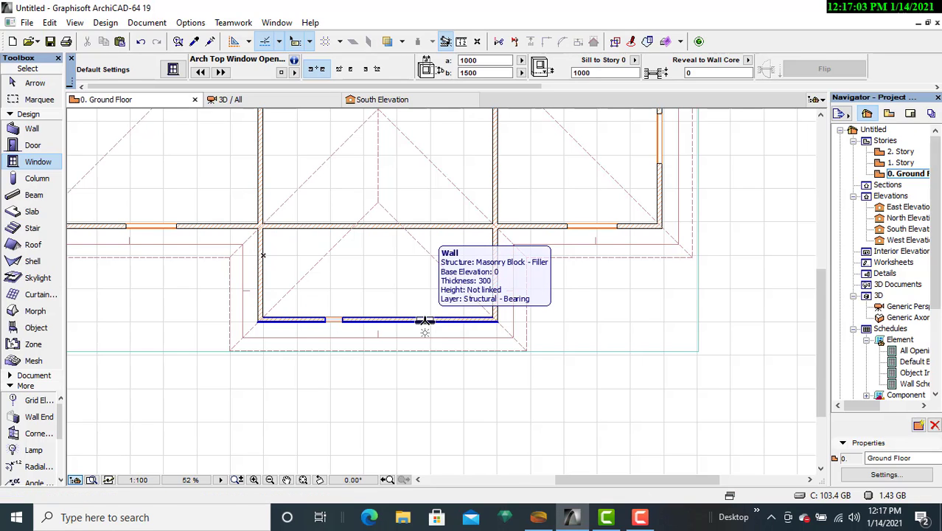
left_click(426, 320)
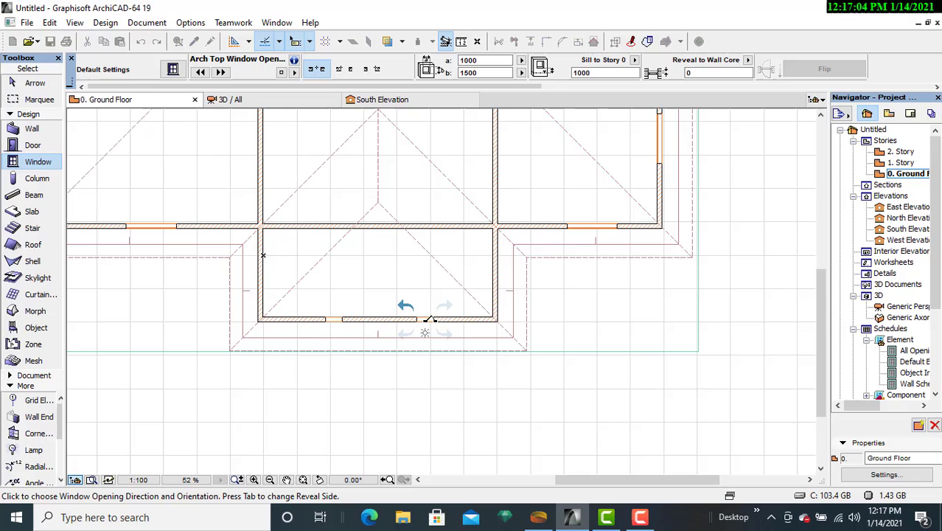
left_click(429, 379)
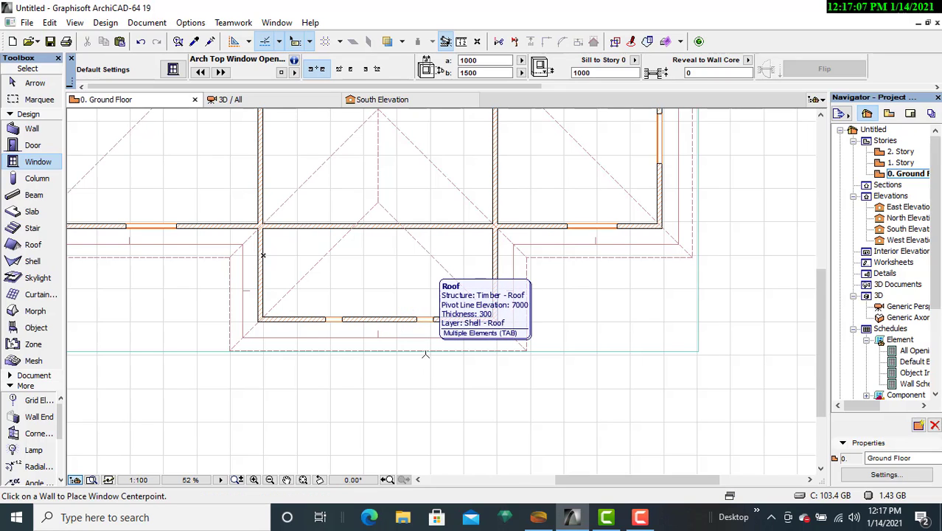
- Inspect the two arch top openings in the front wall in 3D, and return to the ground floor plan
left_click(287, 101)
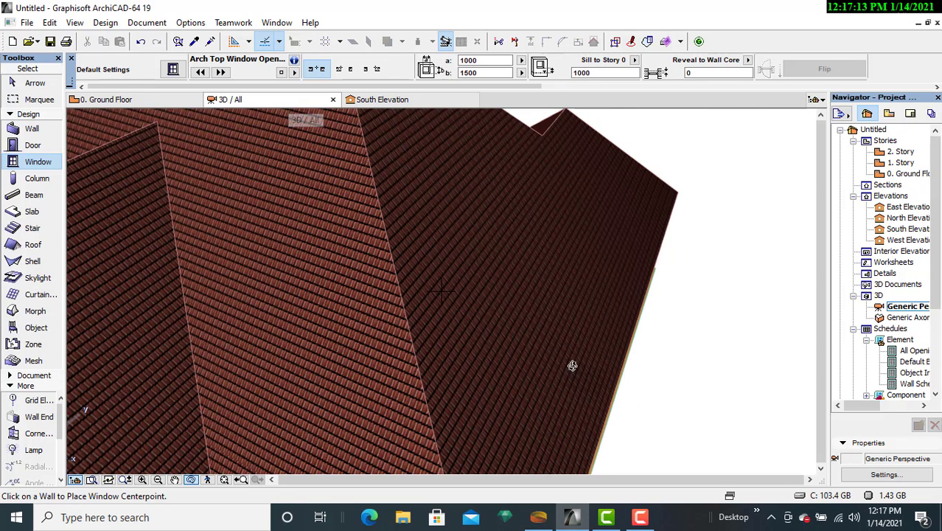
scroll(441, 385, "down", 10)
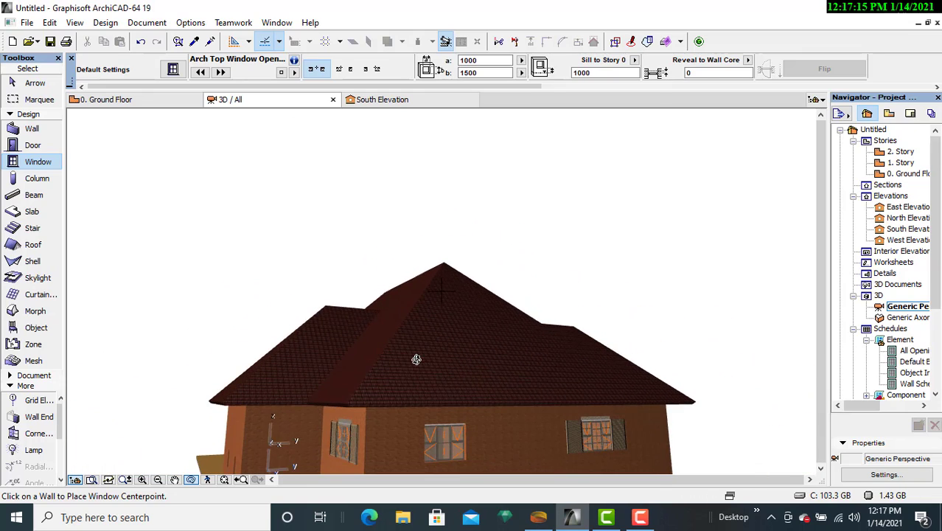
scroll(416, 359, "down", 5)
middle_click_drag(509, 412, 549, 421, "shift")
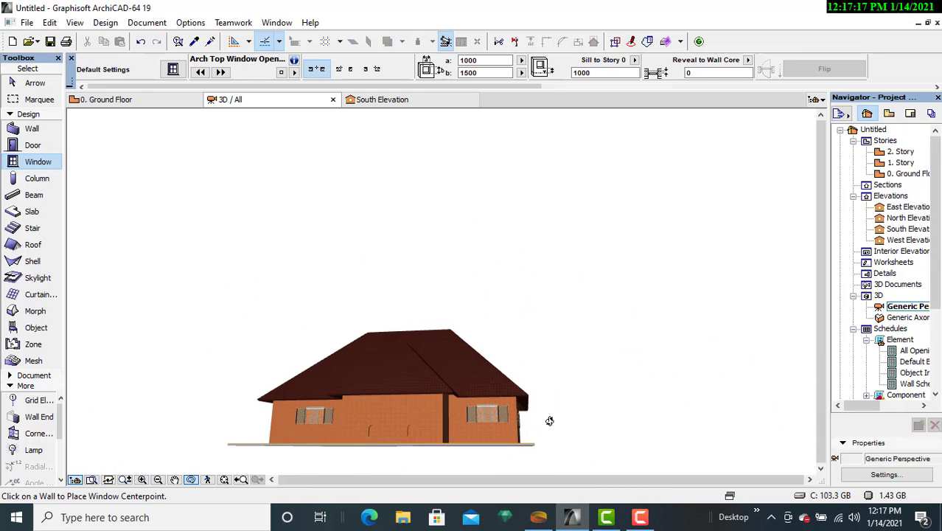
middle_click_drag(422, 446, 404, 377, "shift")
scroll(446, 387, "up", 5)
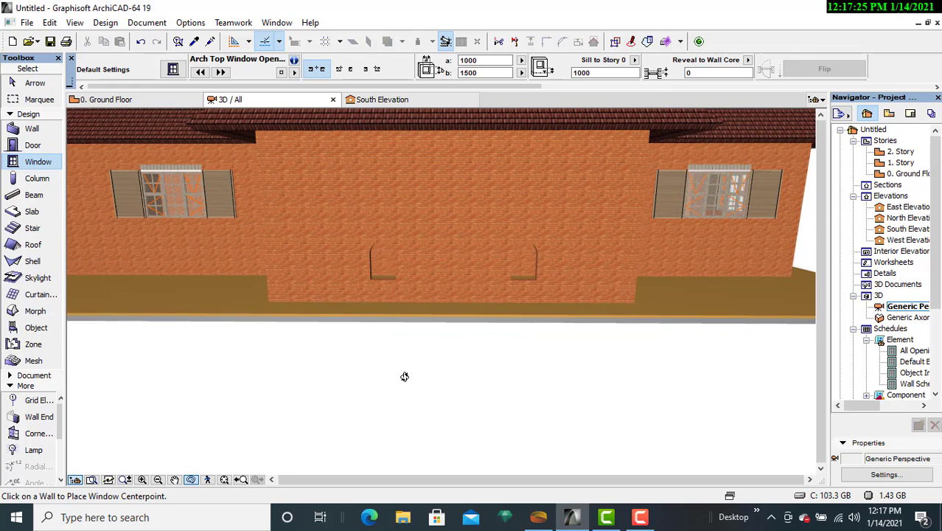
left_click(164, 99)
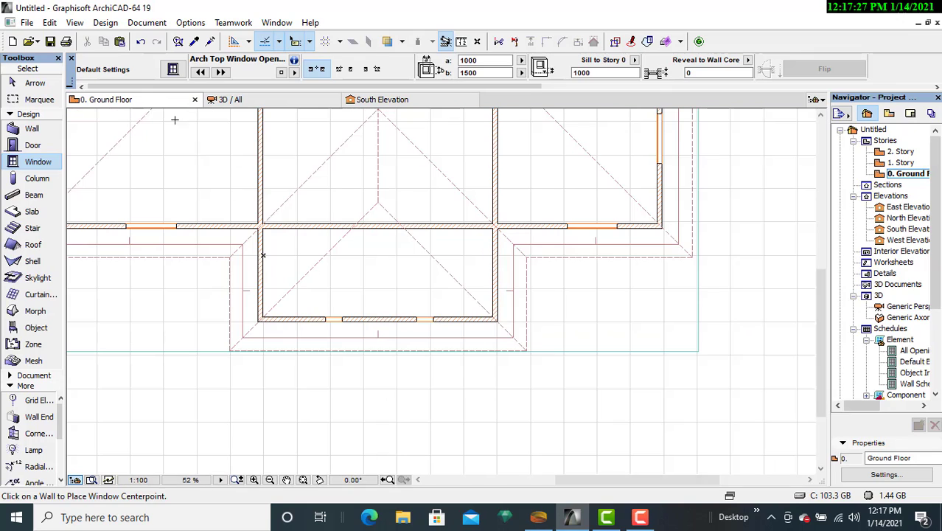
- Check the height of the projecting room's front wall in its geometry and positioning settings, leaving them unchanged
key("Escape")
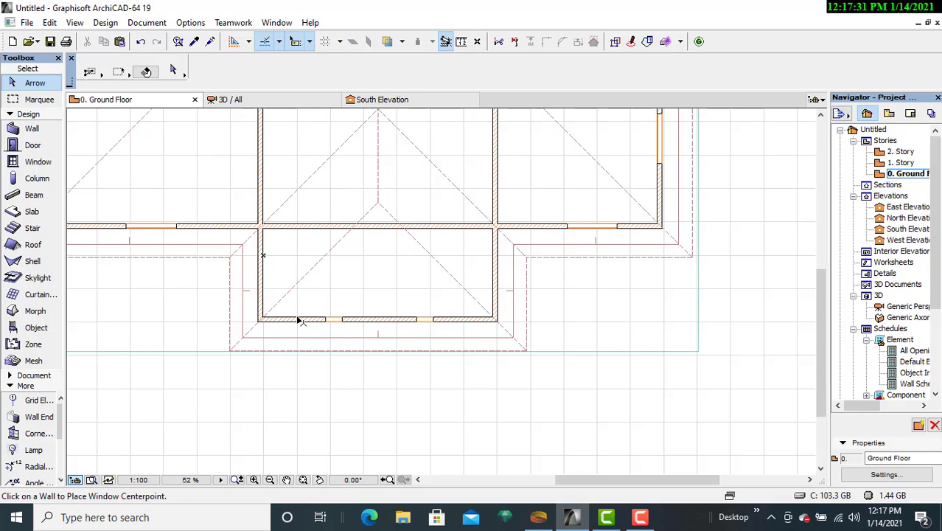
key("ctrl+a")
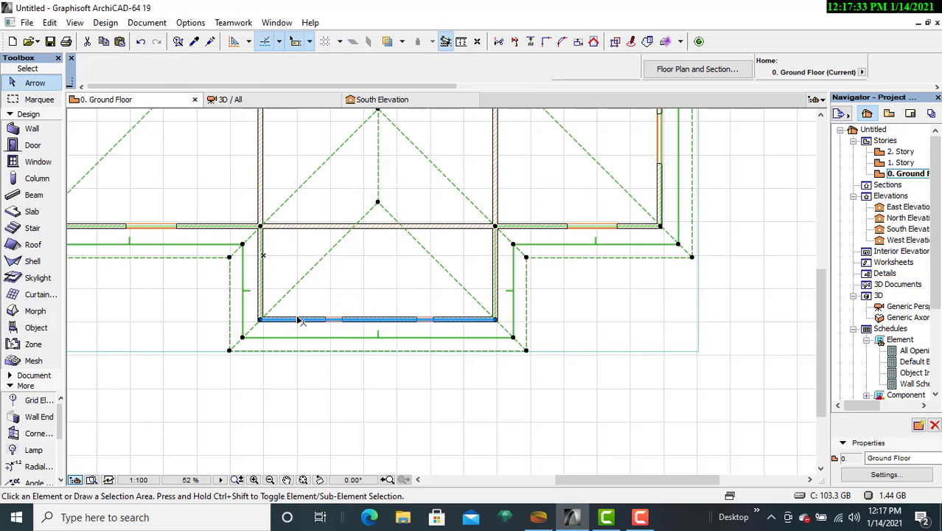
key("Escape")
left_click(309, 323)
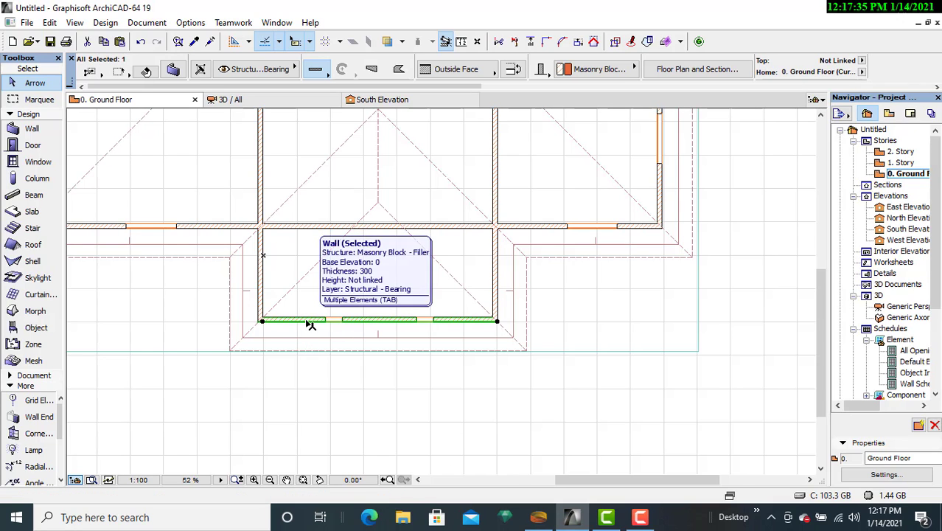
left_click(174, 70)
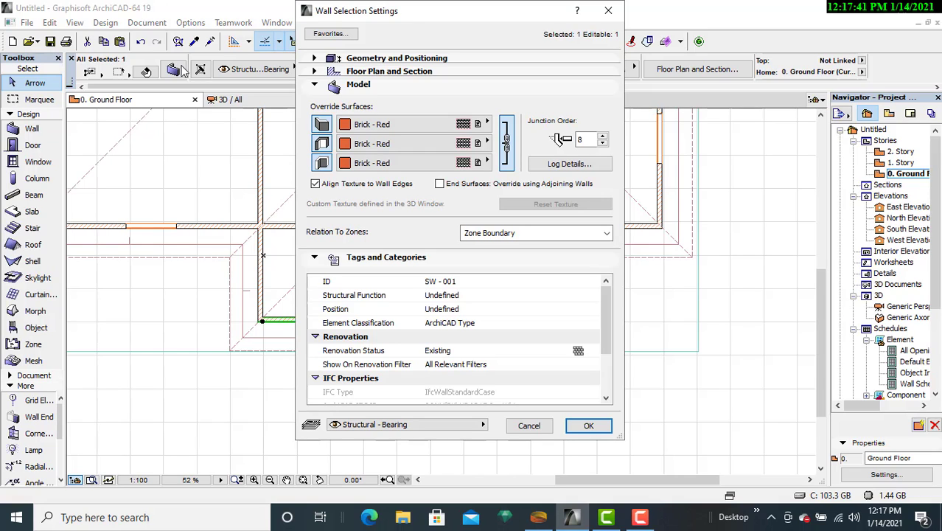
left_click(381, 59)
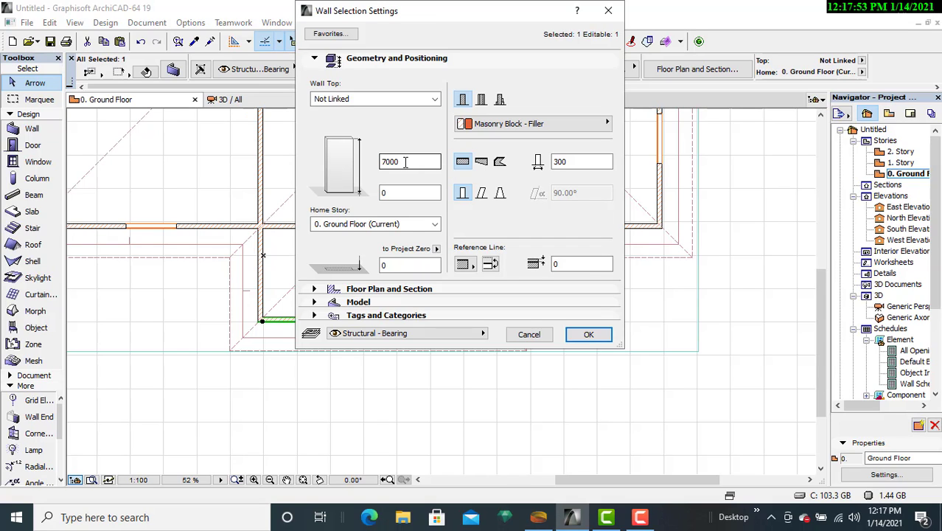
left_click(608, 11)
left_click(366, 470)
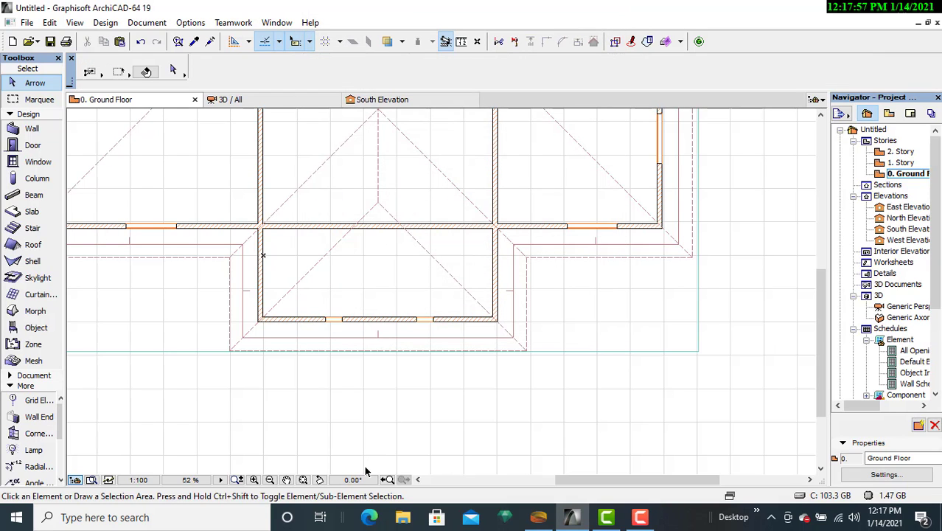
- Set the width of the left arch top opening in the front wall to 2500
left_click(333, 320)
scroll(336, 354, "up", 5)
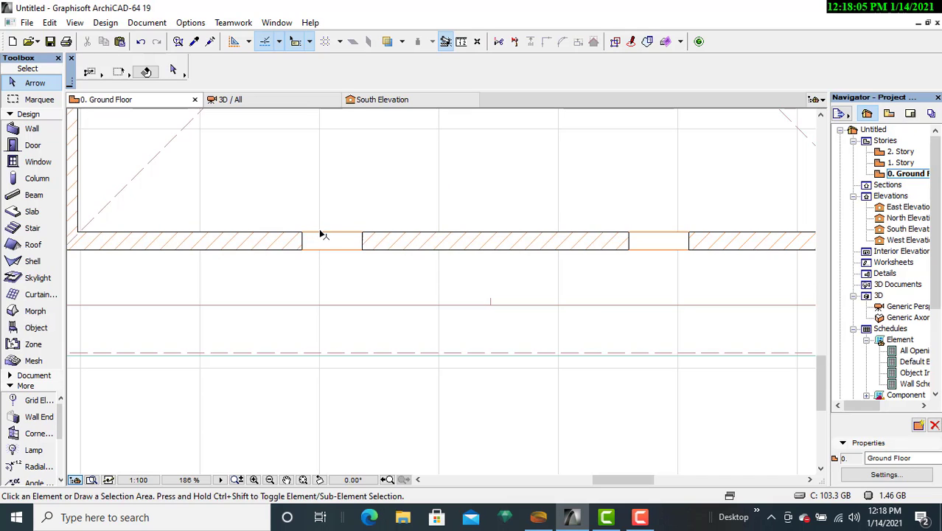
scroll(589, 295, "up", 2)
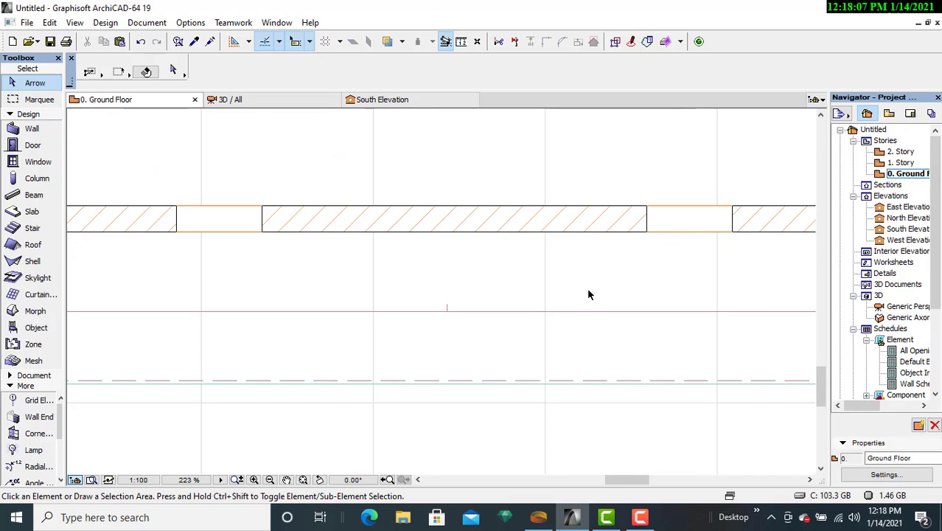
scroll(588, 295, "up", 2)
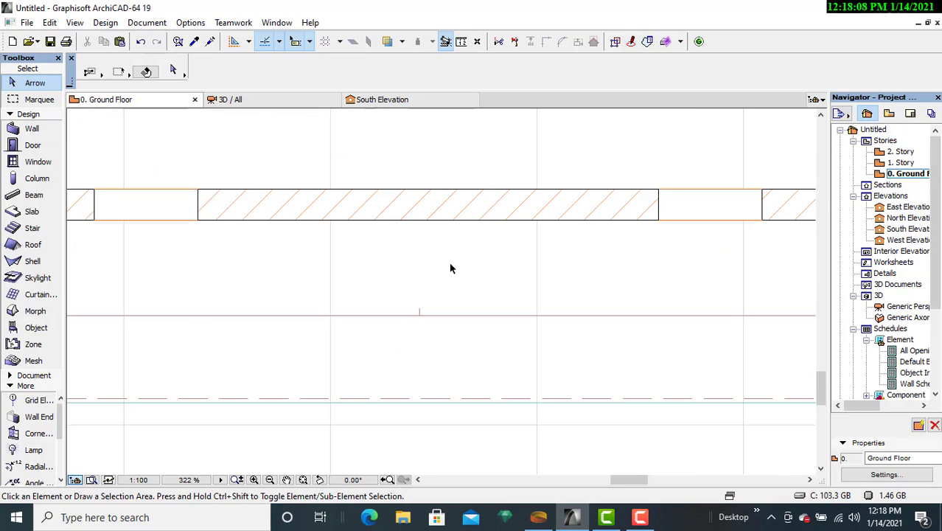
left_click(198, 221)
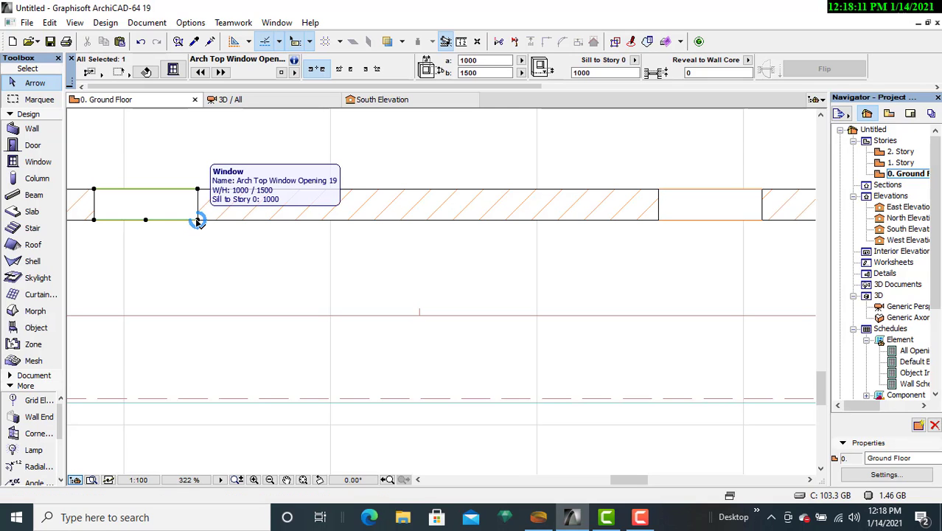
left_click(174, 70)
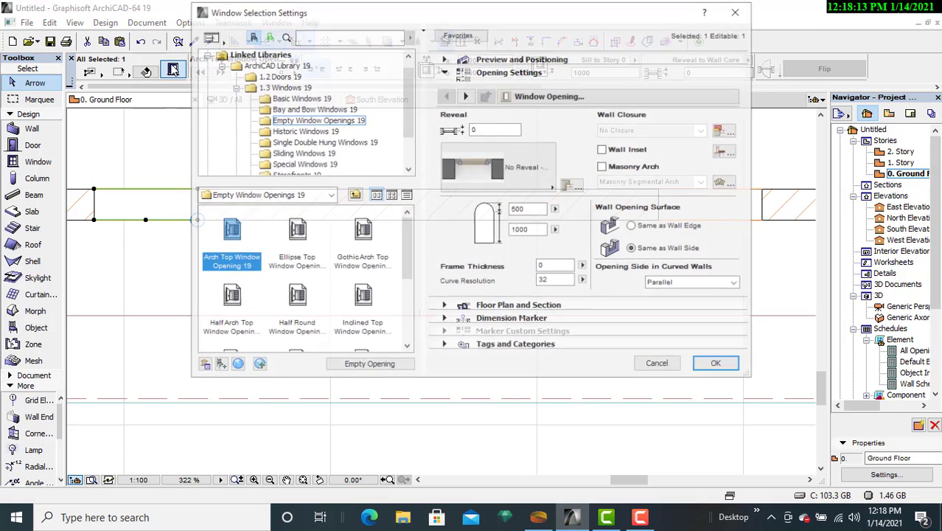
left_click(505, 59)
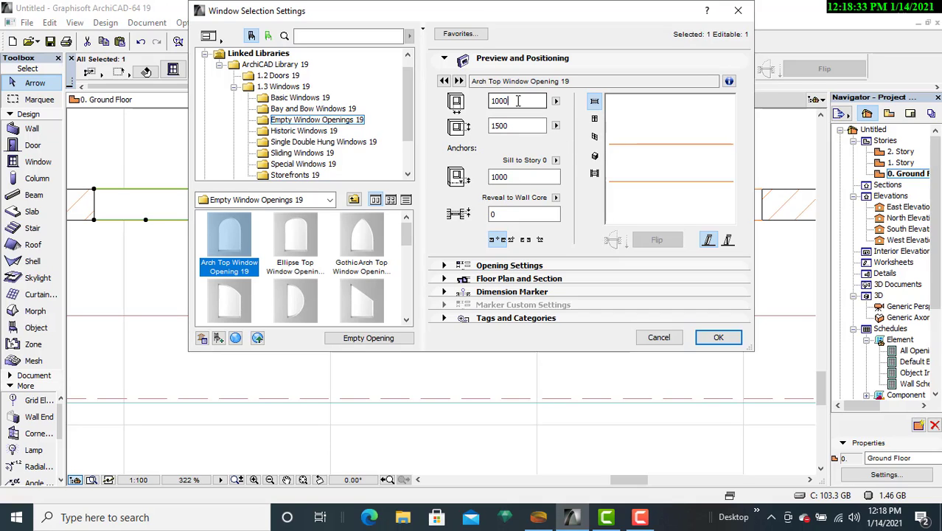
left_click_drag(509, 101, 484, 101)
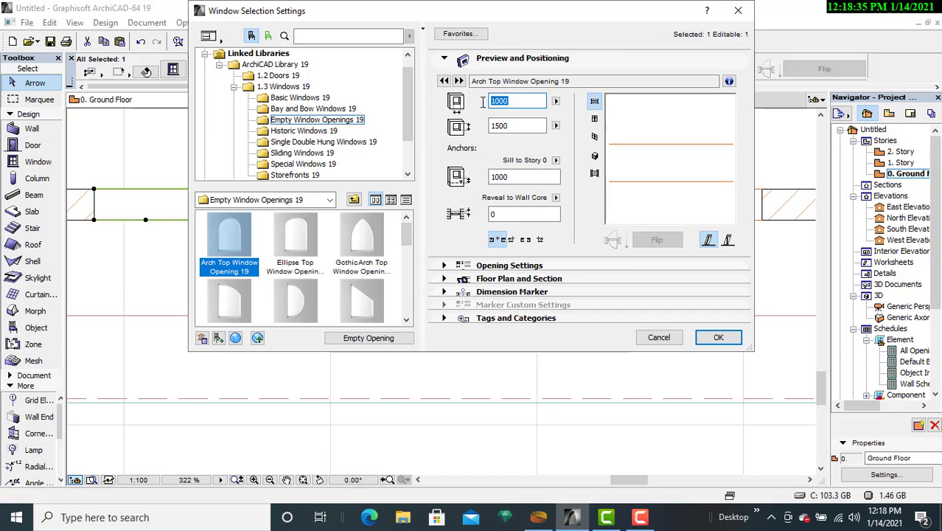
type("25")
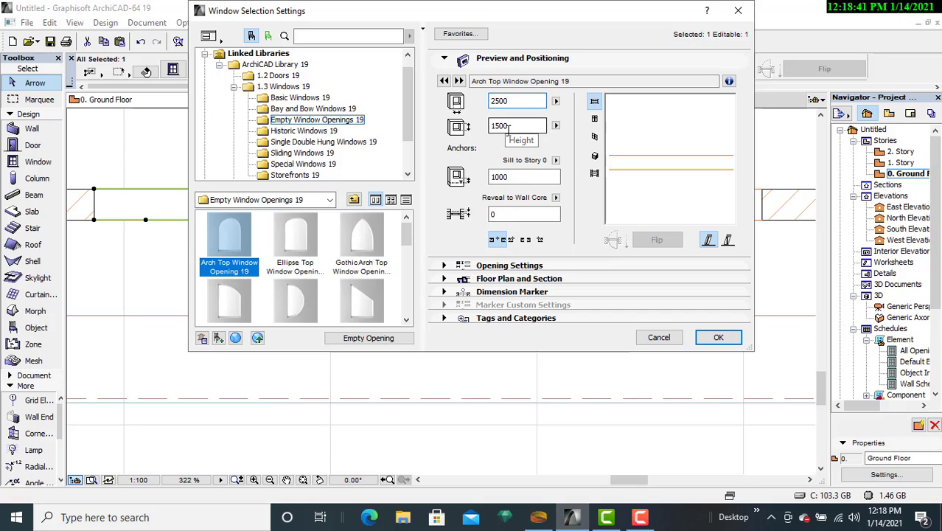
- Give the left arch top opening a sill of 500 and a height of 5000, and apply the settings
left_click(509, 177)
key("BackSpace")
key("BackSpace")
key("BackSpace")
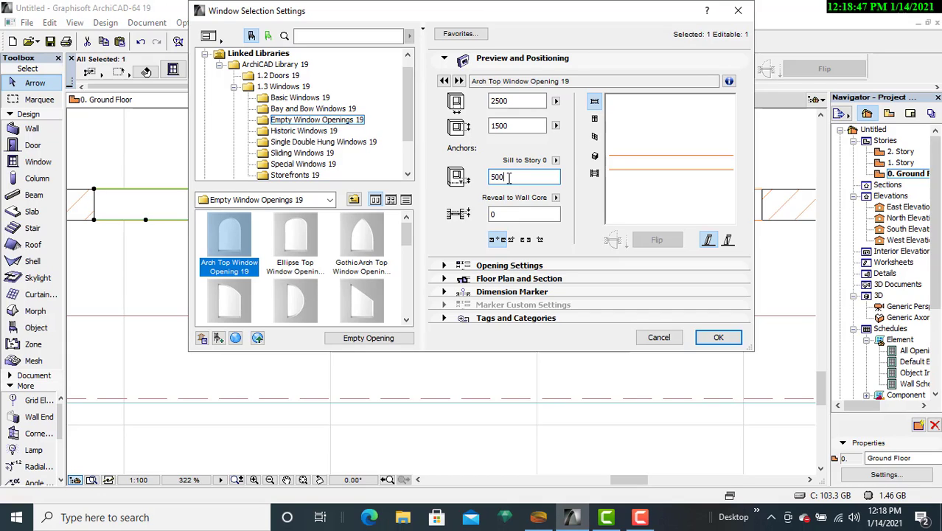
left_click(511, 125)
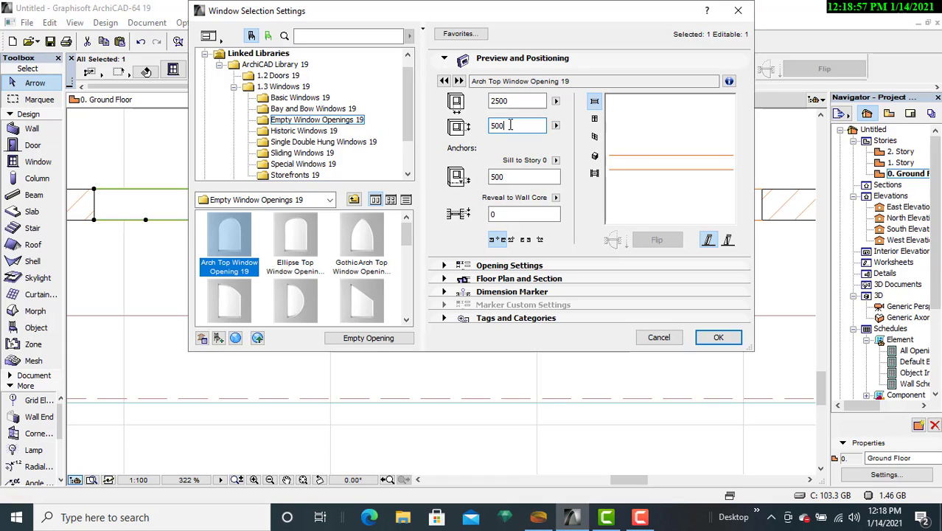
key("BackSpace")
type("5")
left_click(516, 214)
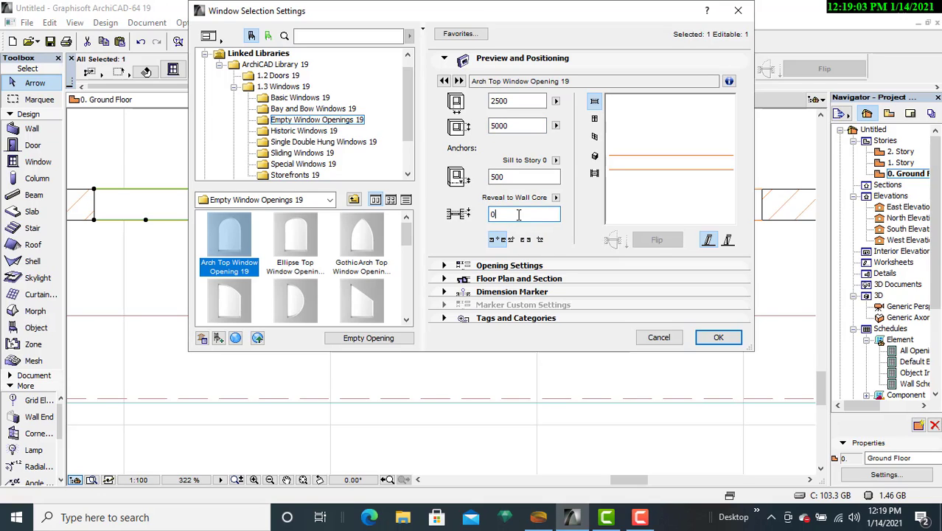
left_click(718, 338)
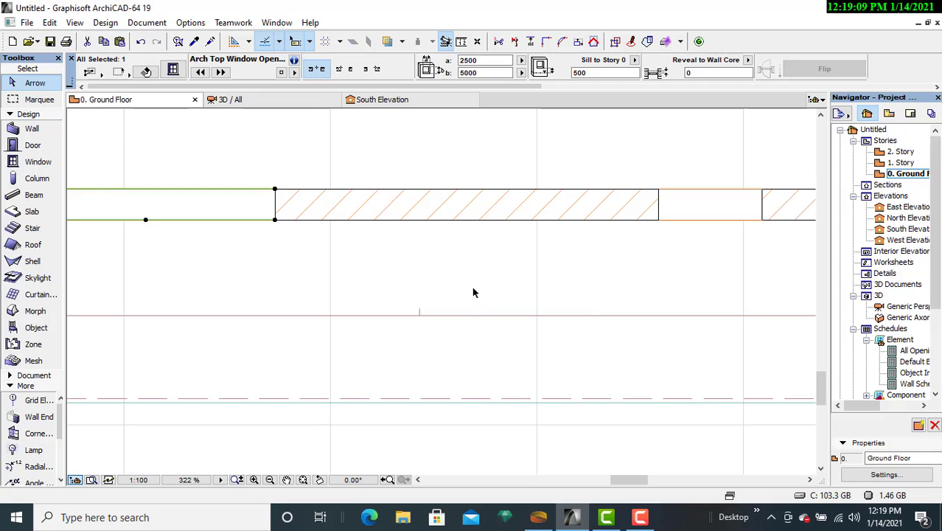
- Inspect the enlarged left opening beside the smaller right one in 3D, and return to the ground floor plan
scroll(472, 288, "down", 6)
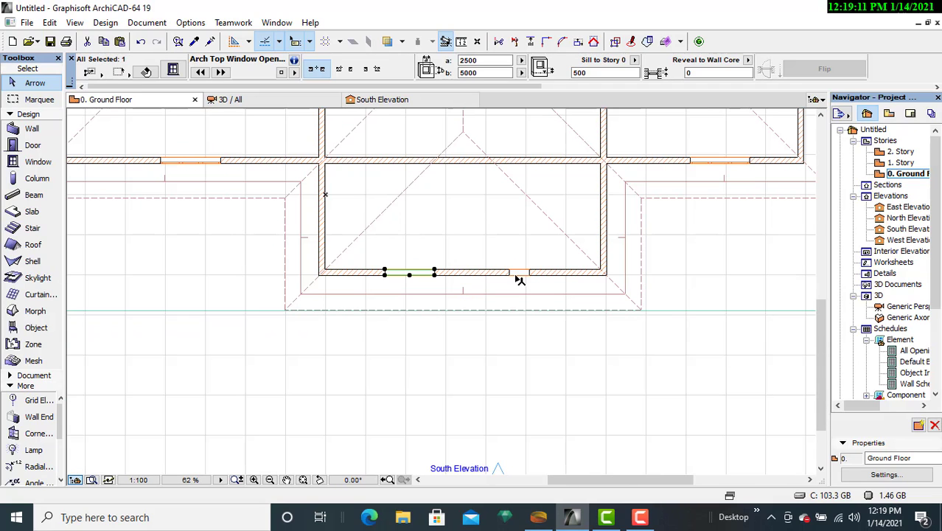
left_click(519, 274)
left_click(536, 328)
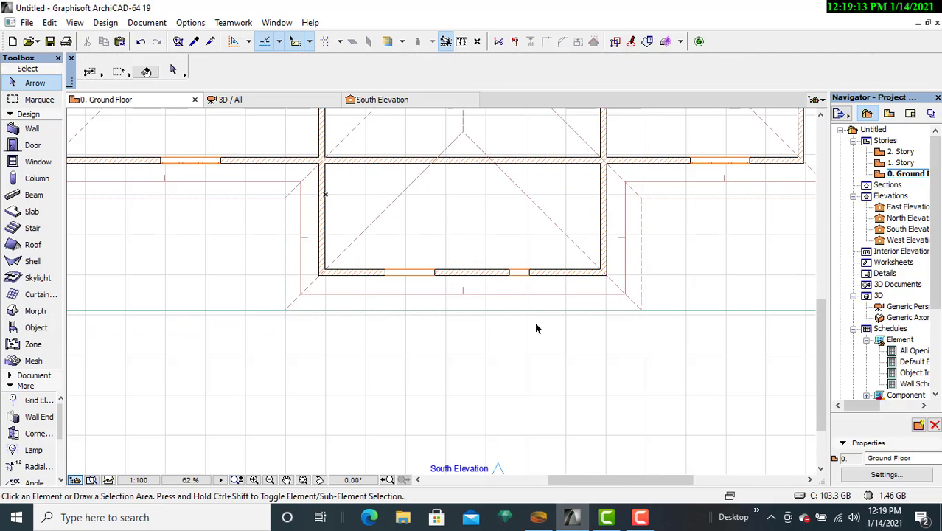
left_click(282, 107)
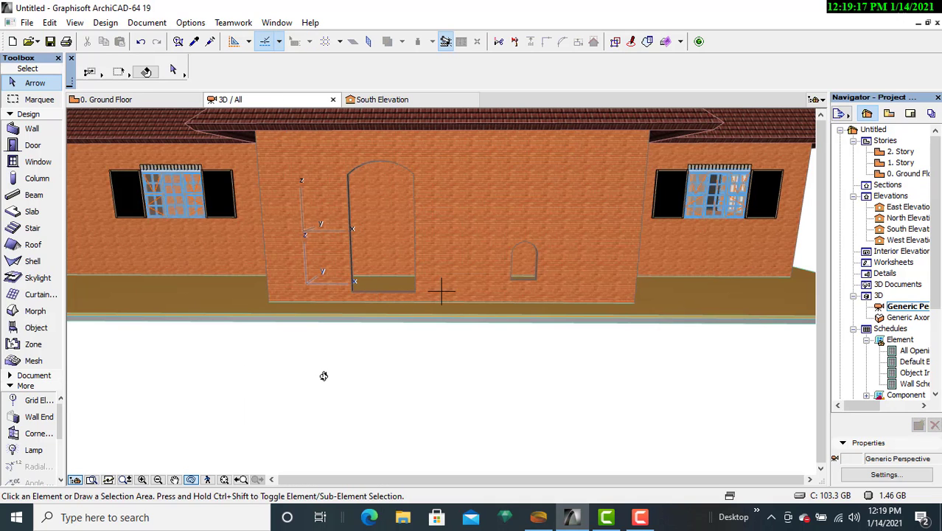
left_click_drag(323, 376, 344, 379)
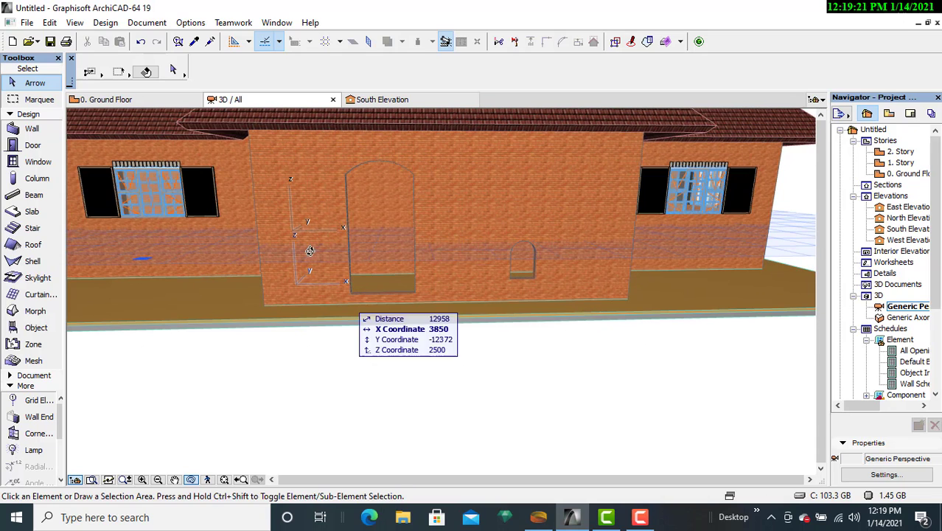
left_click(181, 101)
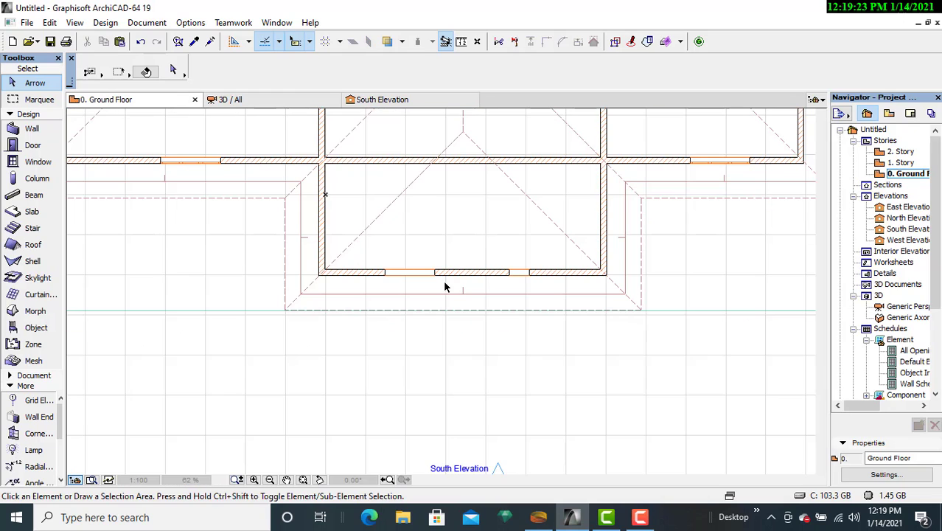
- Resize the right arch top opening in the front wall to 2500 wide and 5000 high with a 500 sill
left_click(514, 275)
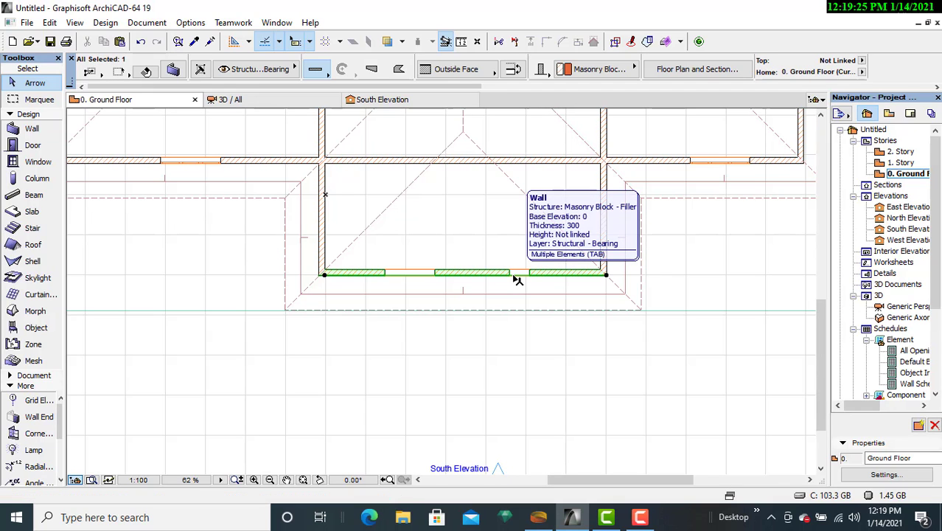
key("Escape")
scroll(516, 278, "up", 6)
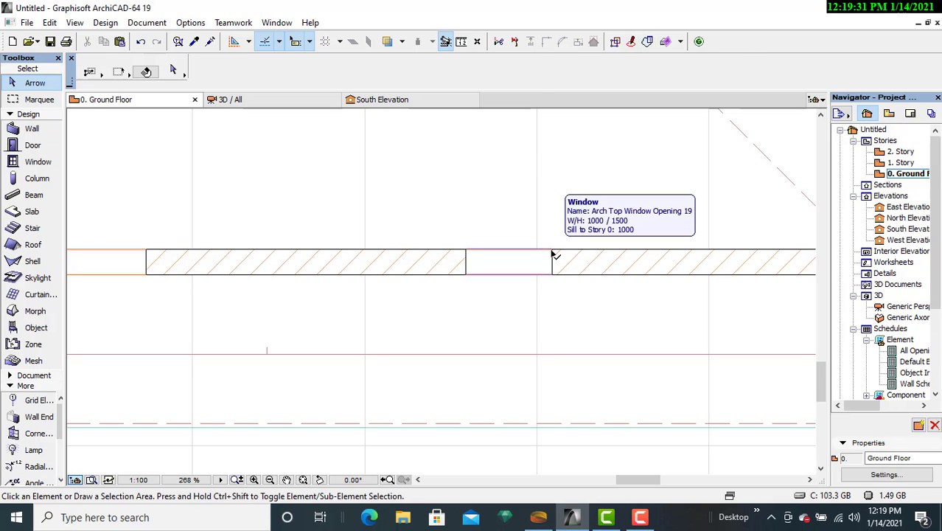
left_click(553, 255)
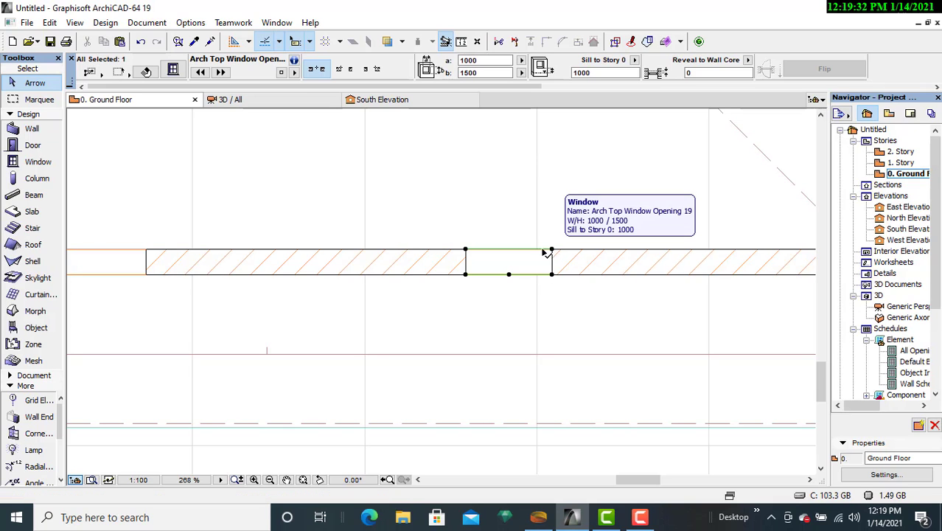
left_click(173, 69)
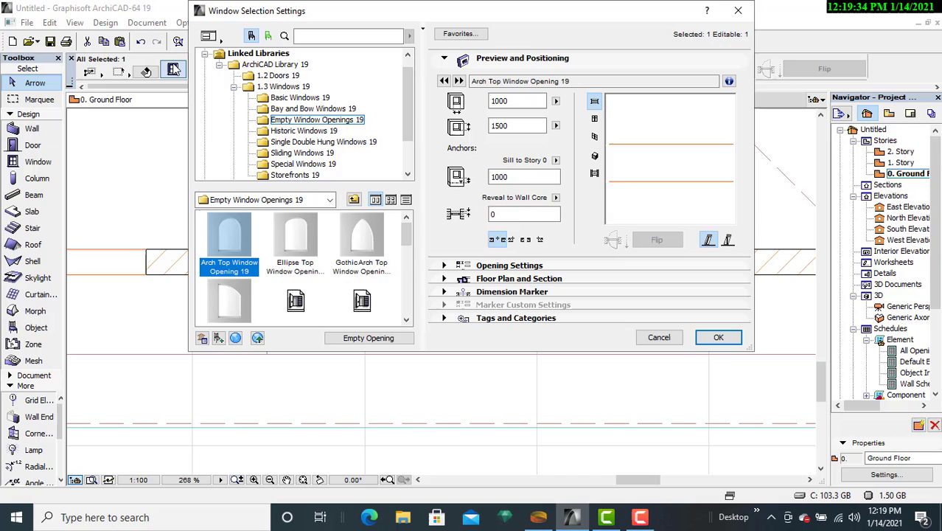
double_click(516, 125)
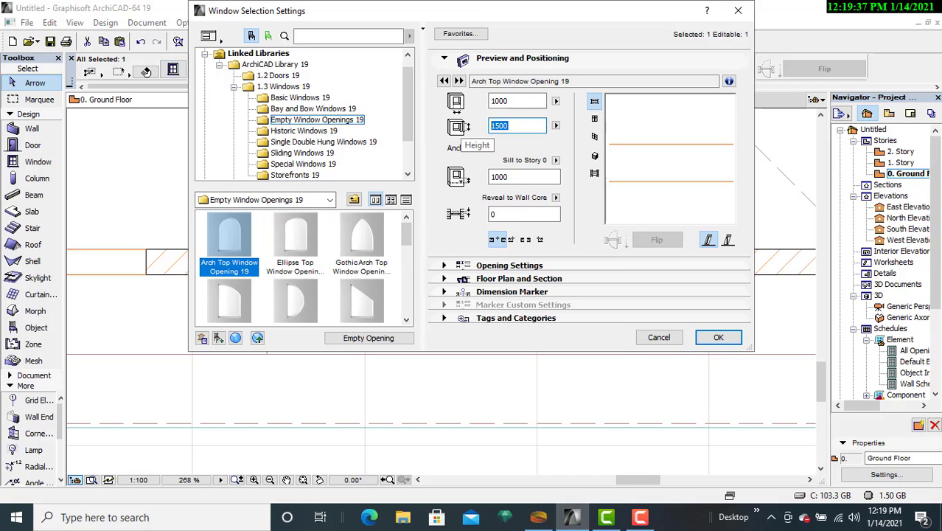
type("5000")
left_click(513, 176)
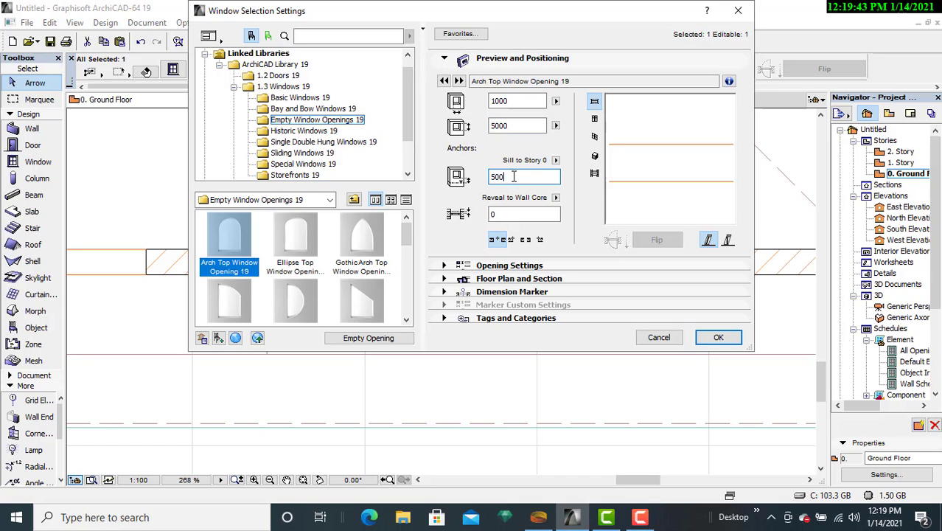
left_click(512, 101)
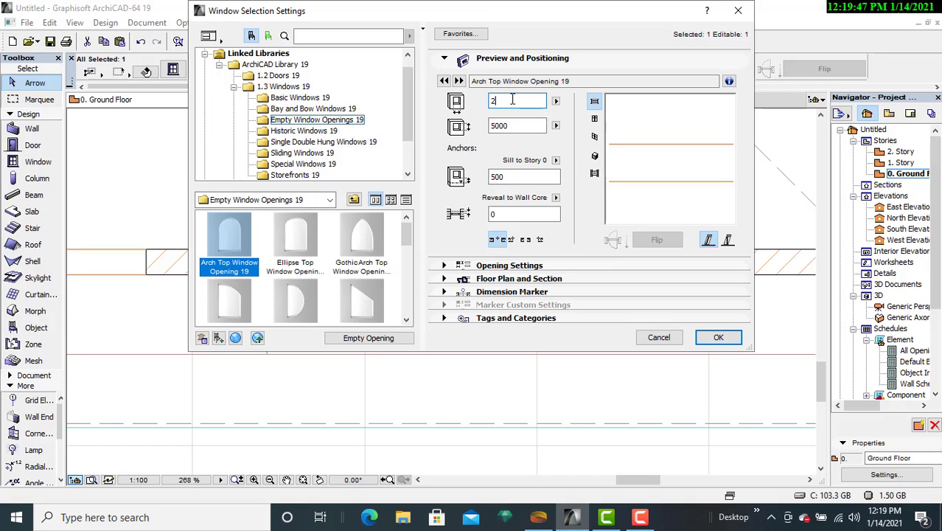
left_click(720, 339)
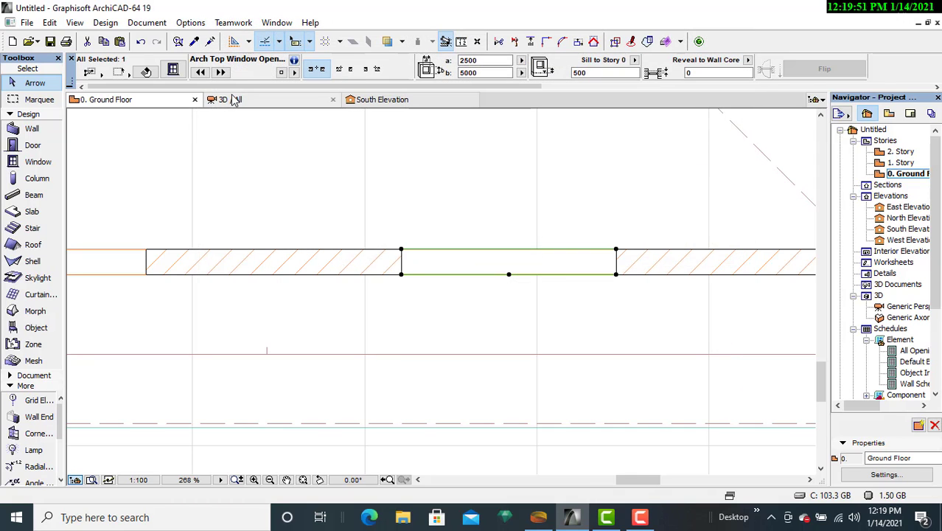
- Inspect both enlarged arch top openings in the front wall in 3D from an oblique angle
left_click(257, 110)
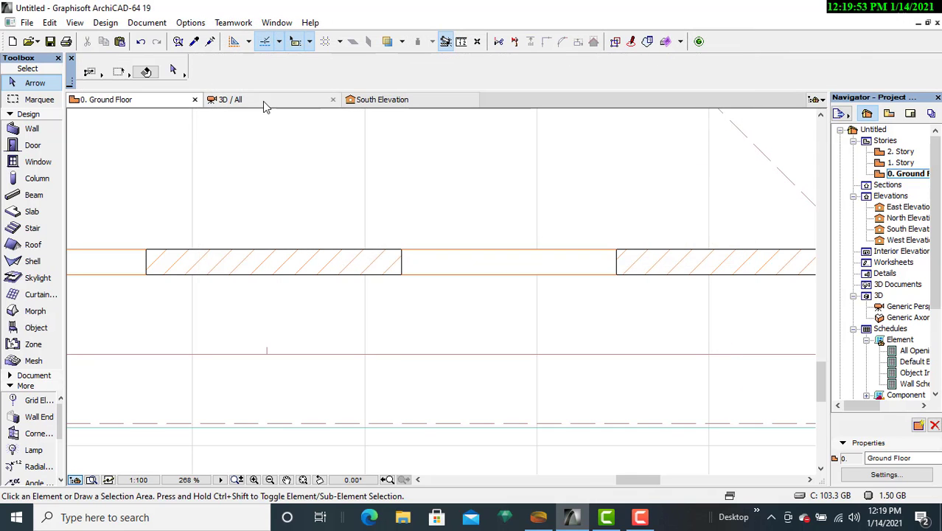
left_click(262, 101)
left_click_drag(440, 379, 437, 329)
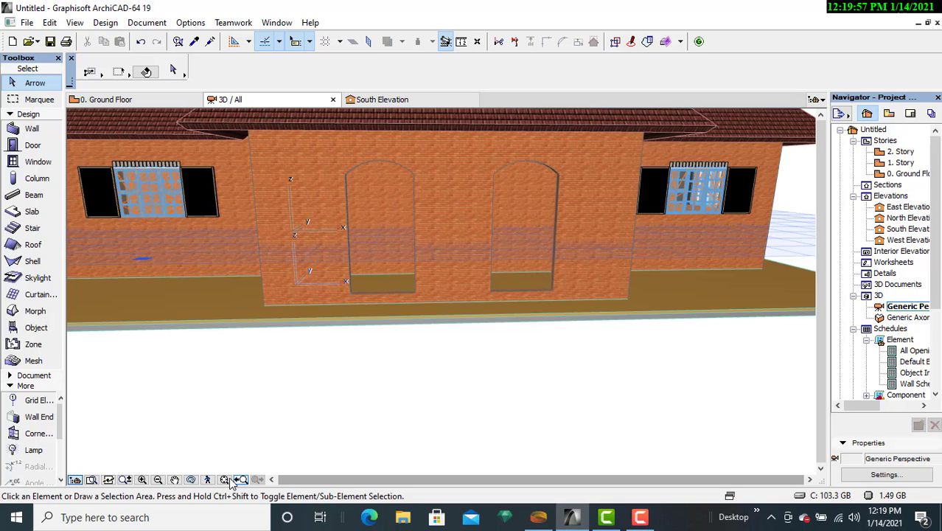
left_click(190, 479)
left_click_drag(538, 362, 470, 386)
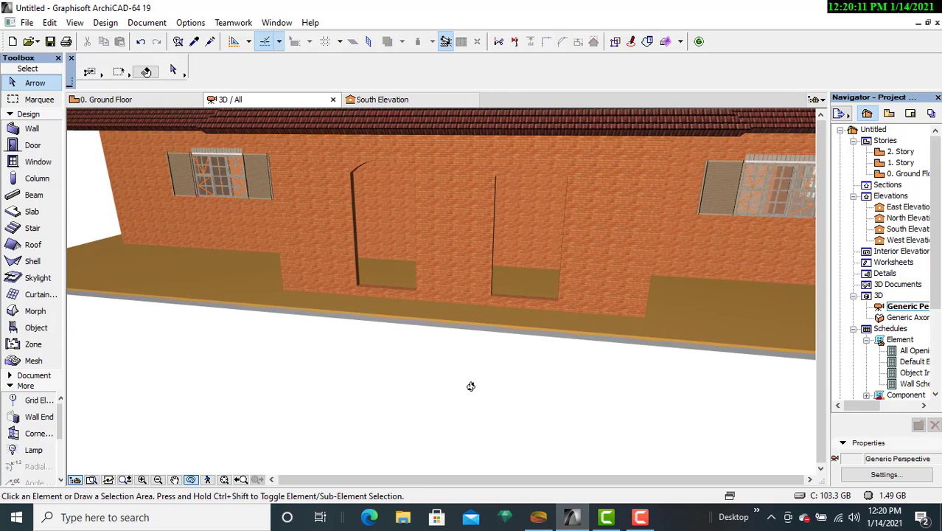
key("Escape")
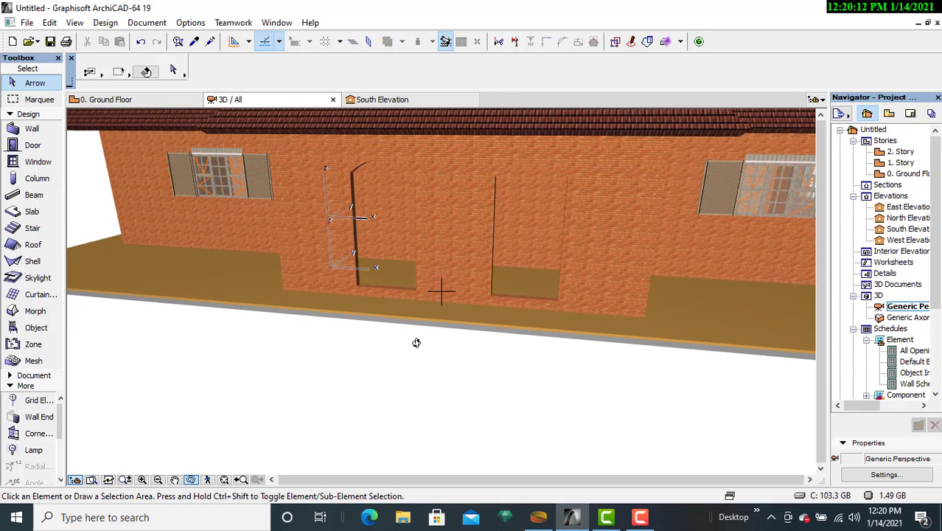
- On the ground floor plan, set both arch top openings in the front wall to a width of 3000
left_click(176, 100)
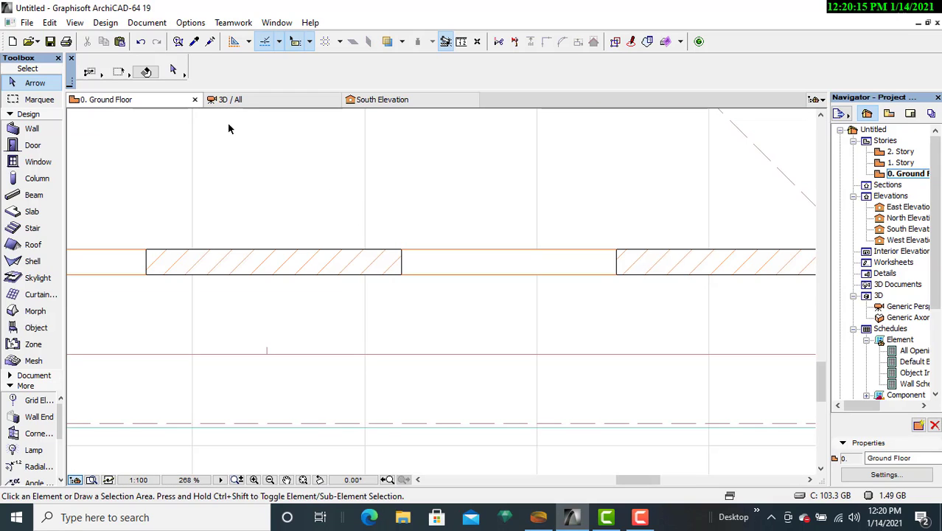
scroll(324, 269, "down", 6)
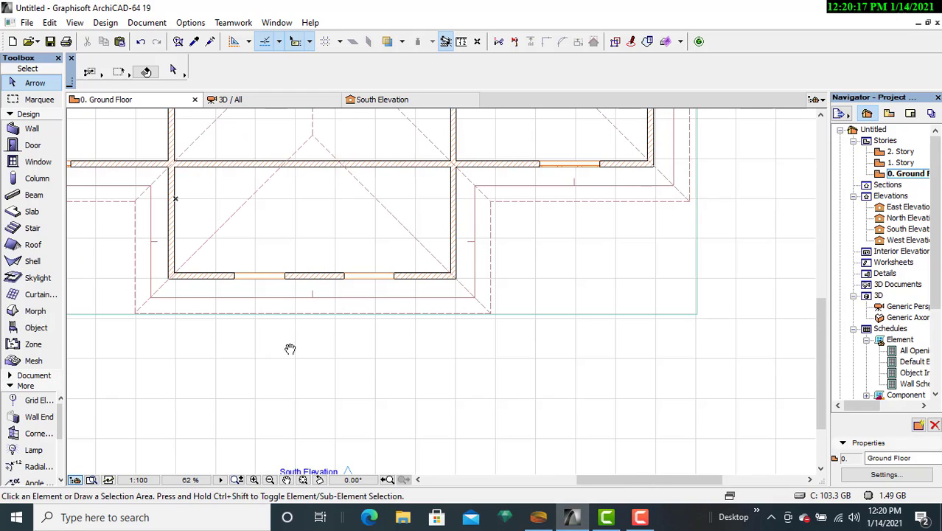
middle_click_drag(290, 348, 429, 336)
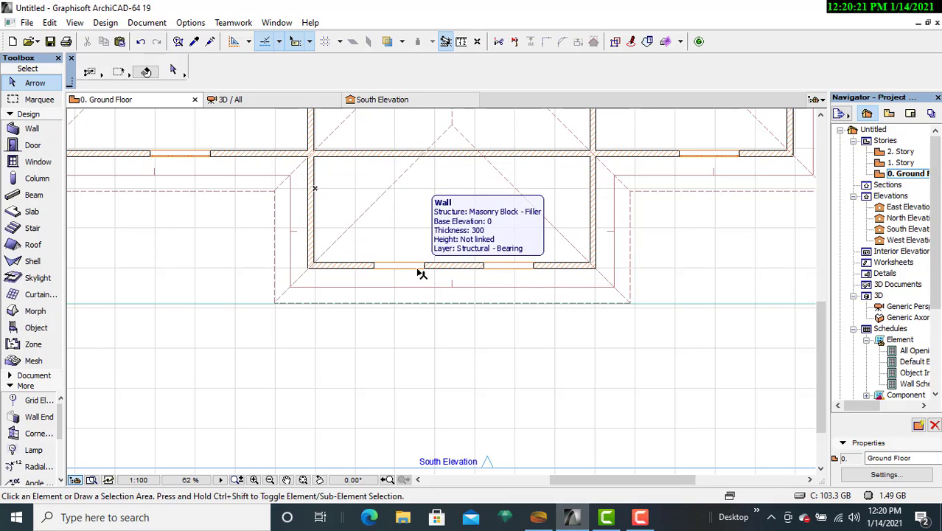
scroll(422, 272, "up", 3)
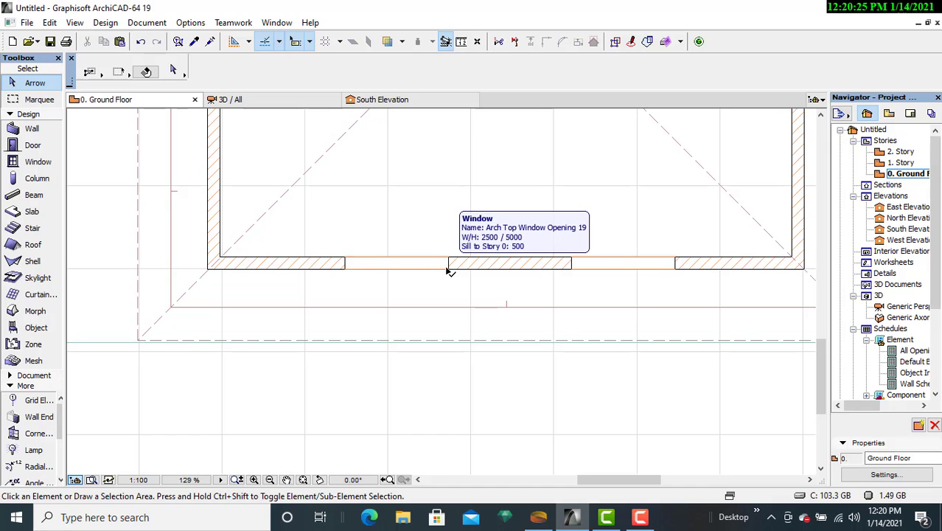
left_click(447, 269)
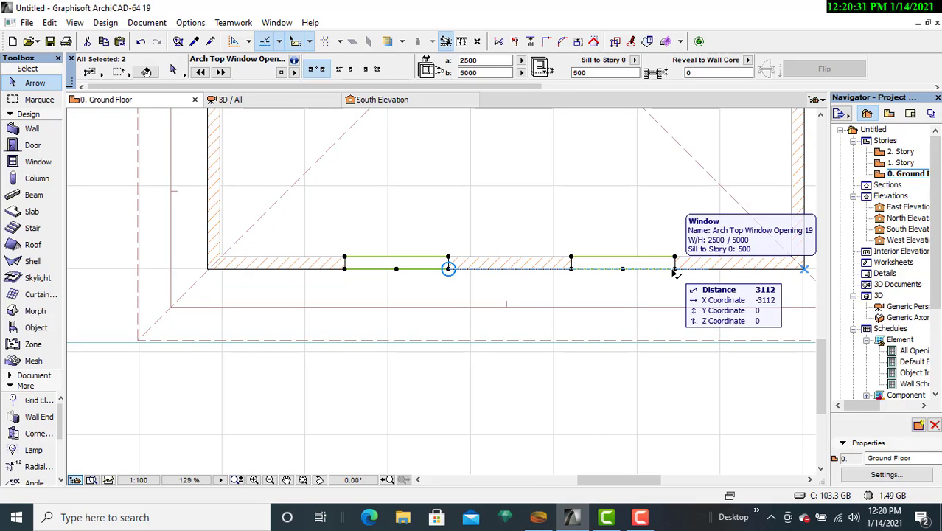
left_click(674, 273, "shift")
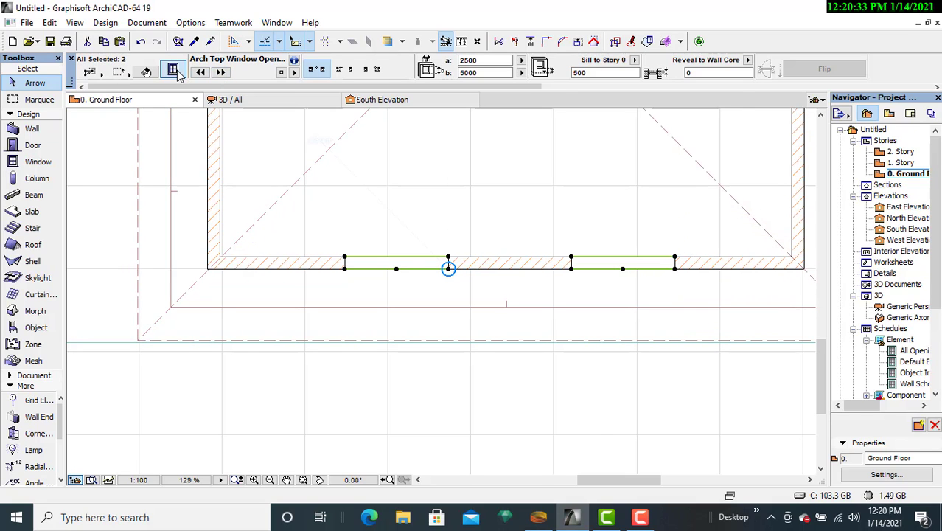
left_click(173, 71)
left_click(525, 103)
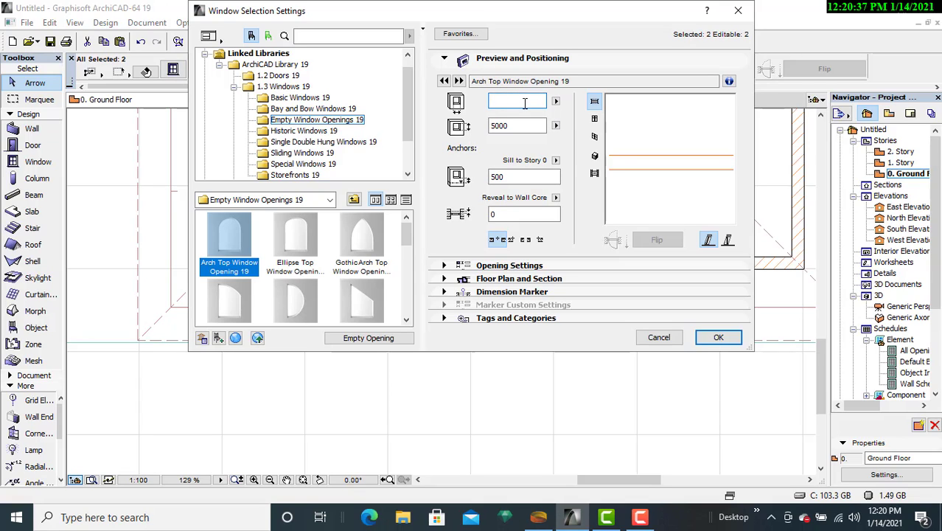
type("3000")
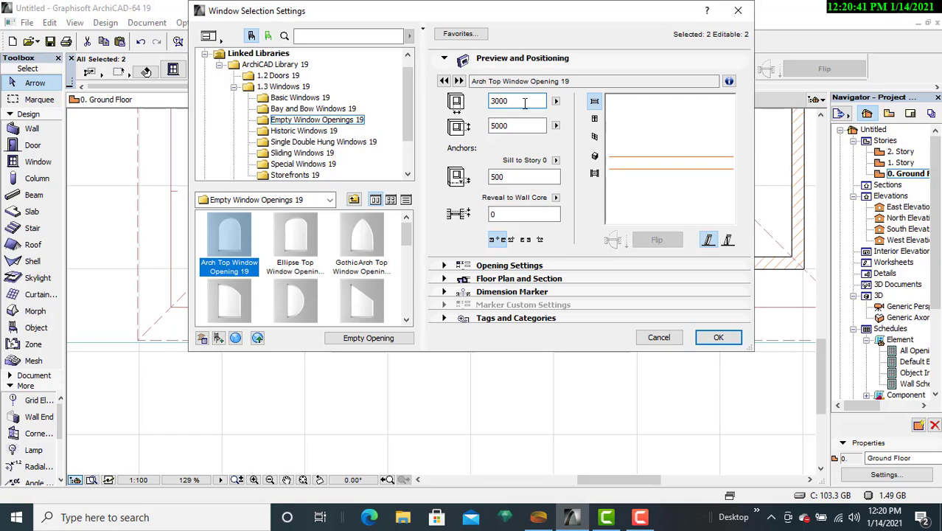
left_click(711, 341)
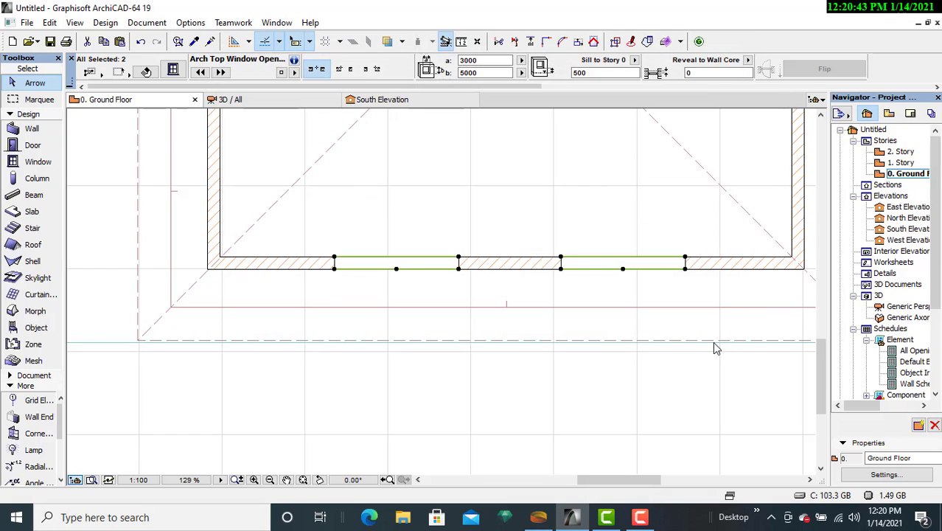
- Inspect the two widened front wall openings in 3D from the side, and return to the ground floor plan with nothing selected
left_click(314, 102)
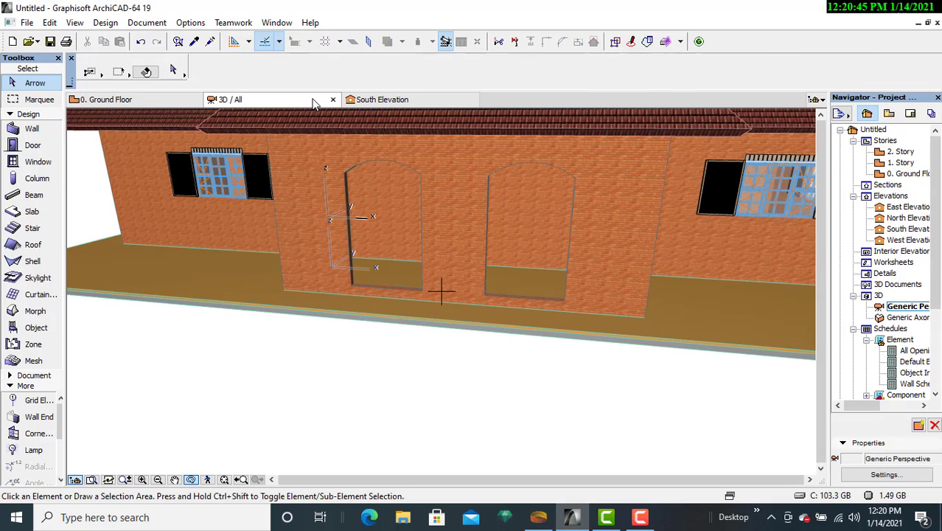
left_click_drag(438, 357, 204, 345)
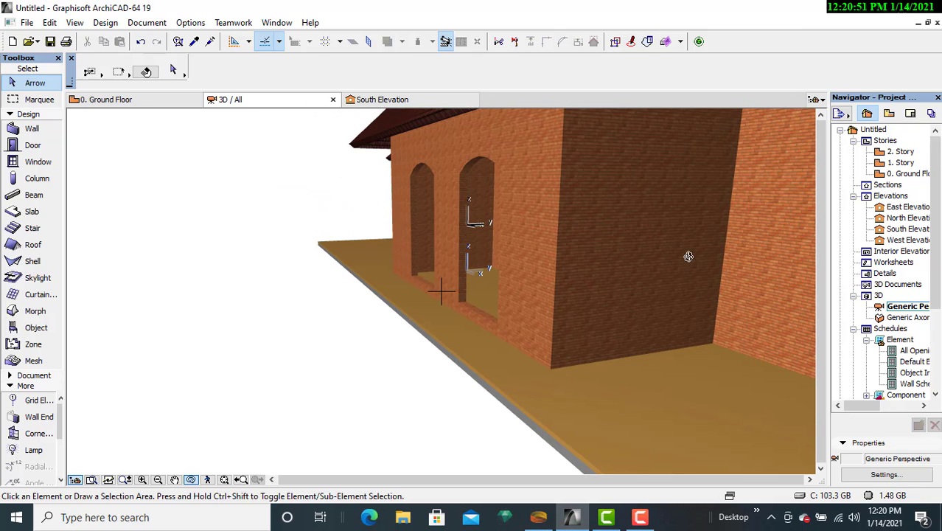
left_click_drag(633, 263, 455, 305)
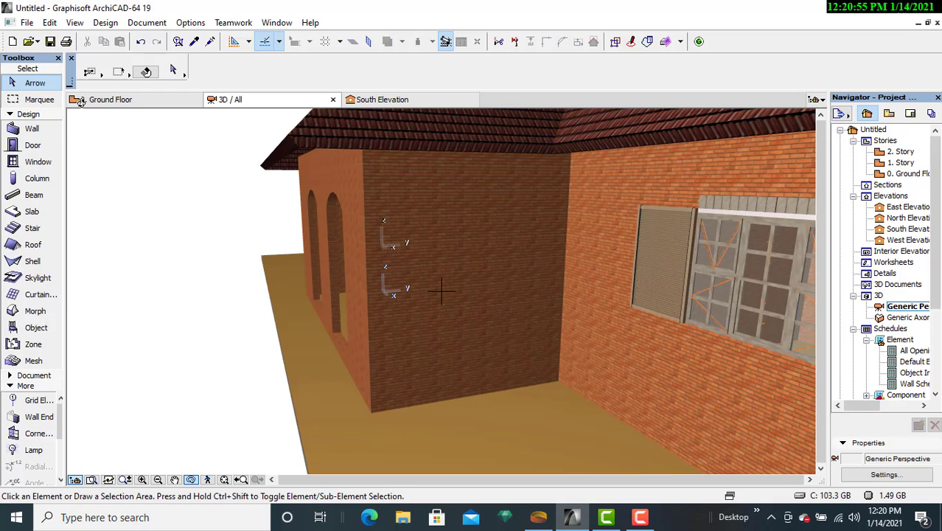
left_click(112, 102)
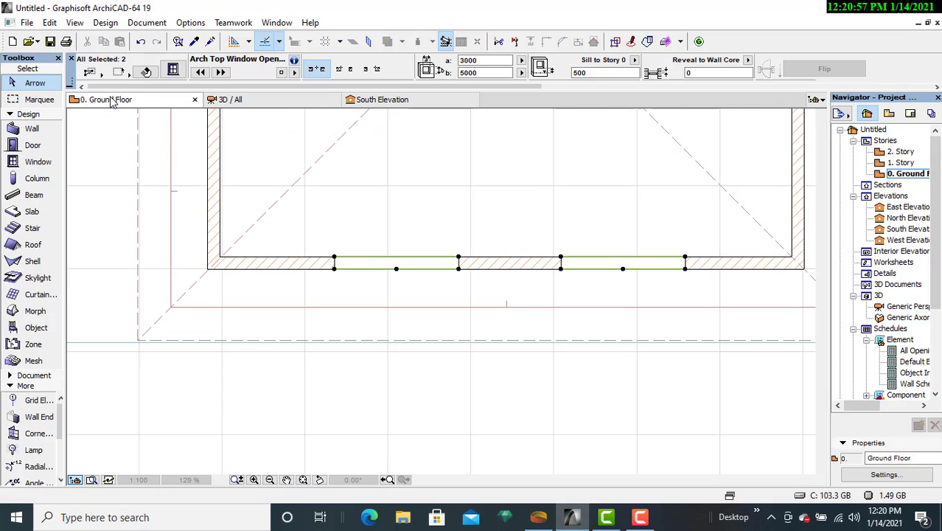
scroll(350, 188, "down", 5)
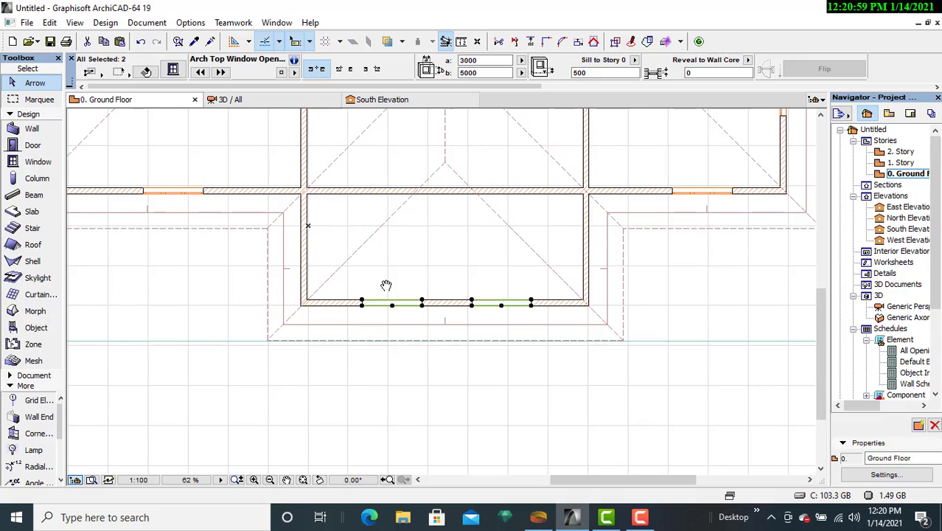
left_click(712, 334)
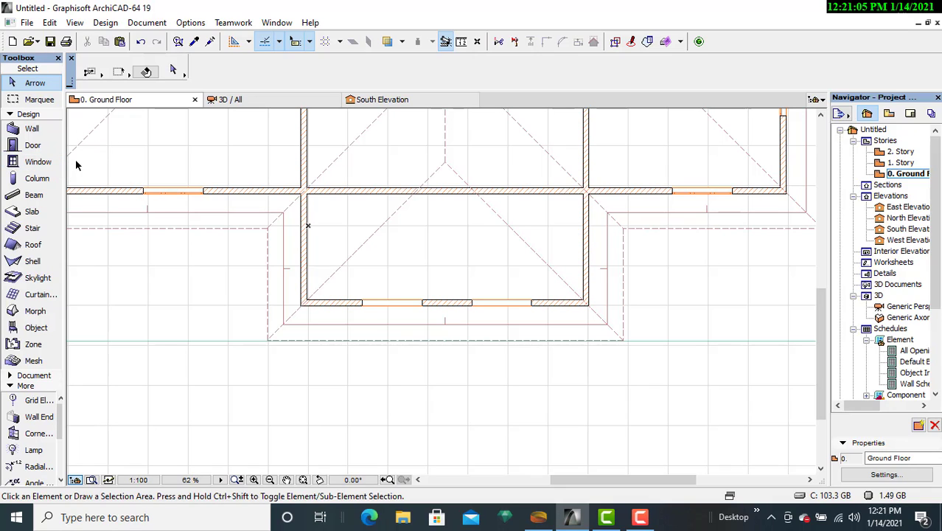
- Set the default arch top window opening to 4000 wide and 3000 high with a sill of 2000
left_click(39, 162)
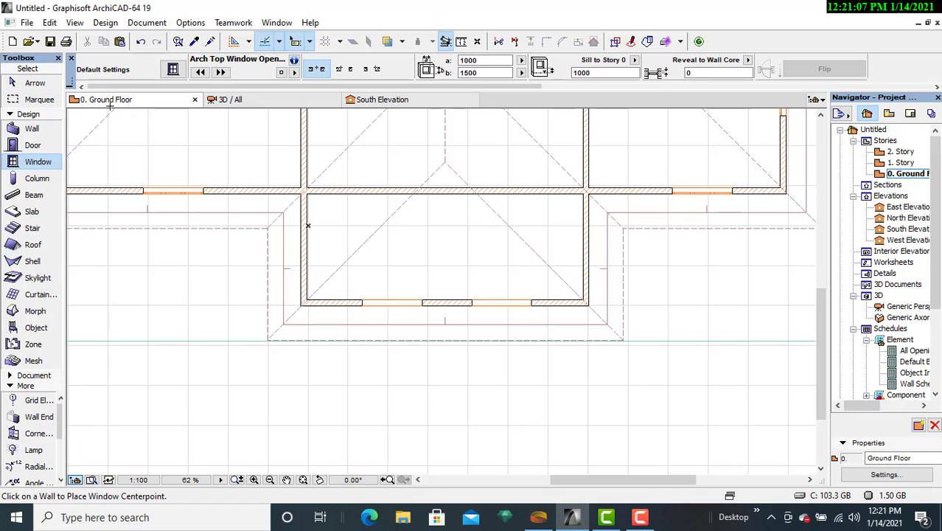
left_click(172, 69)
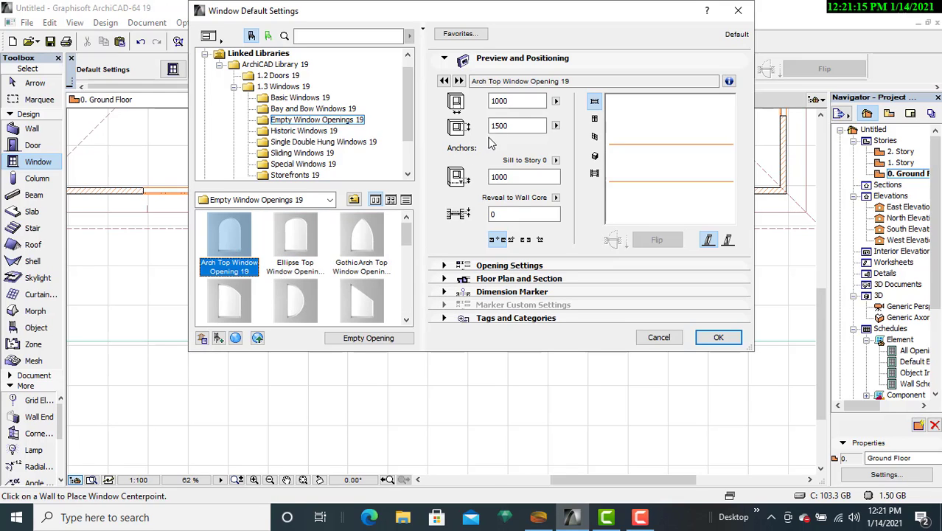
left_click(499, 101)
double_click(499, 101)
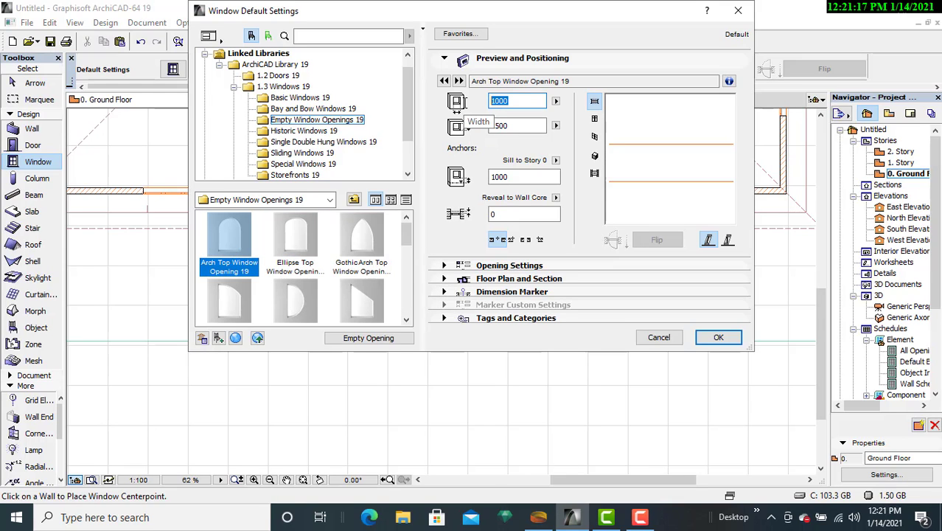
type("4000")
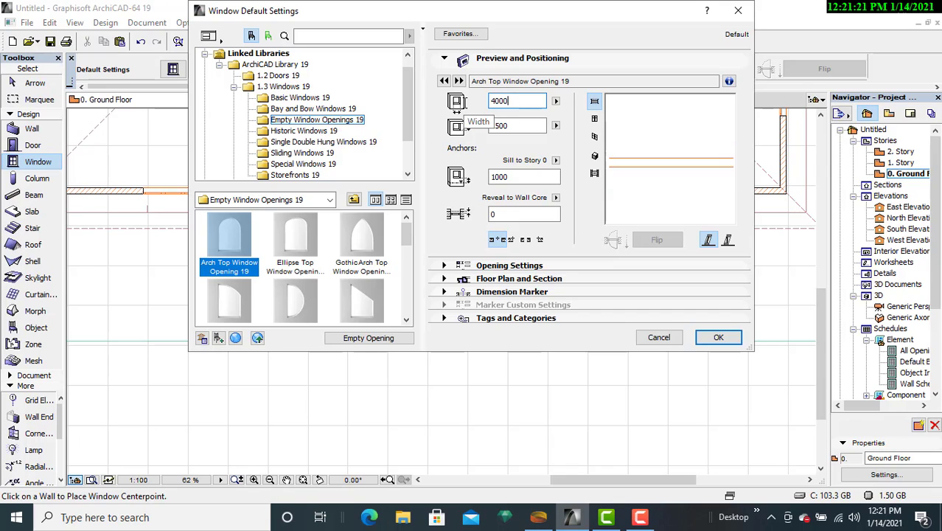
left_click(510, 177)
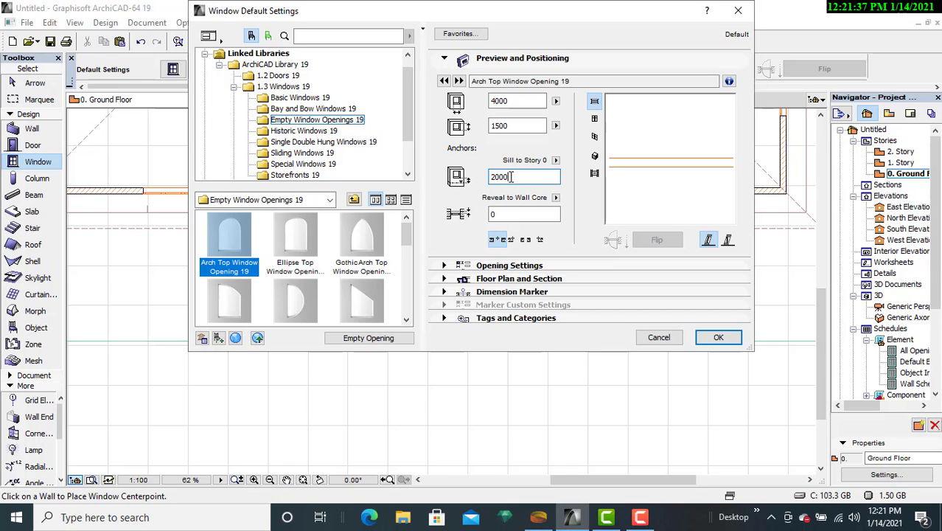
left_click(519, 127)
left_click(520, 127)
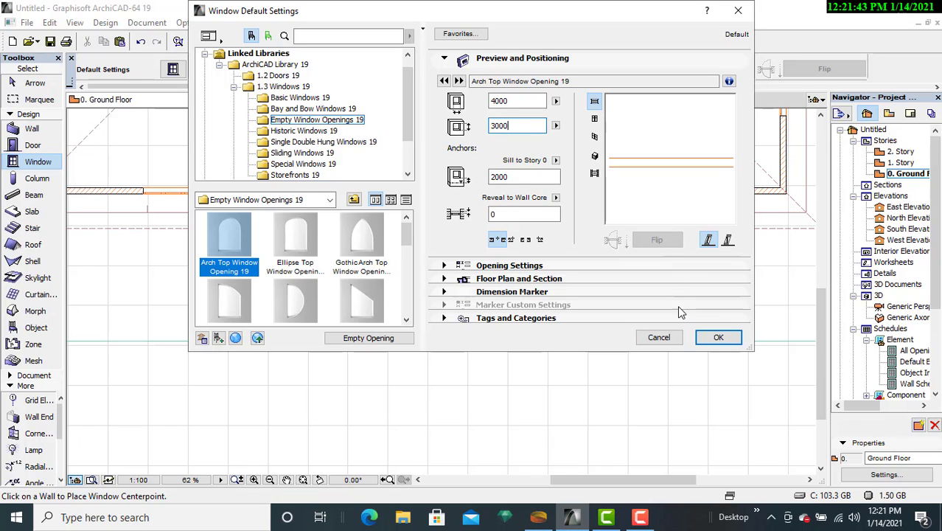
left_click(718, 338)
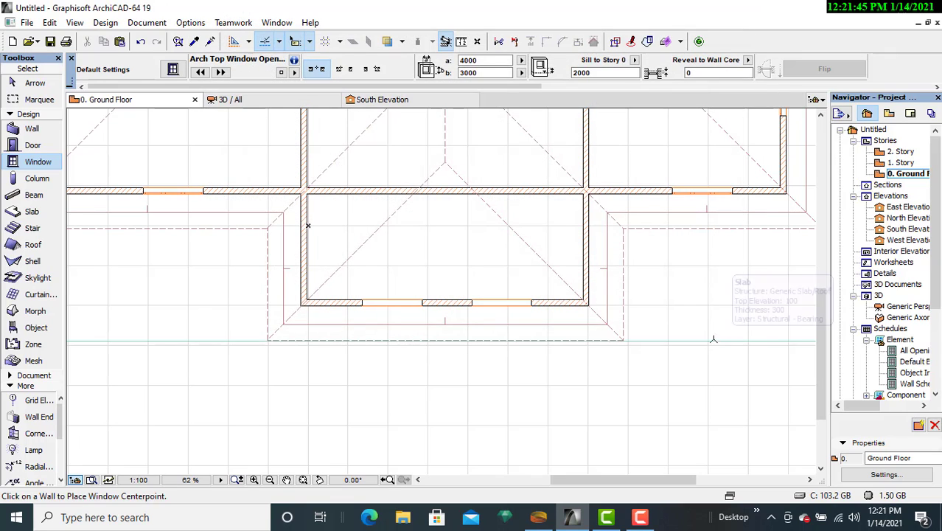
- Place an arch top opening midway along each of the two side walls of the projecting front room
left_click(588, 247)
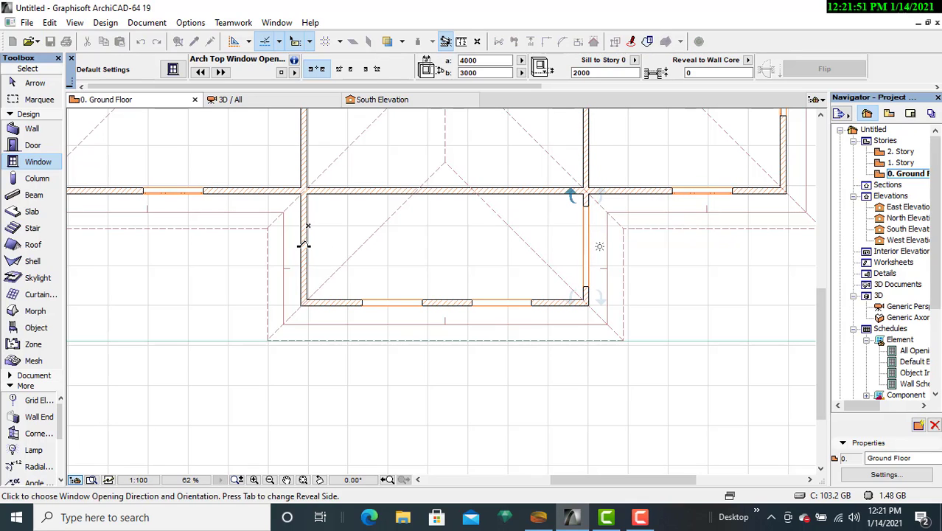
left_click(303, 245)
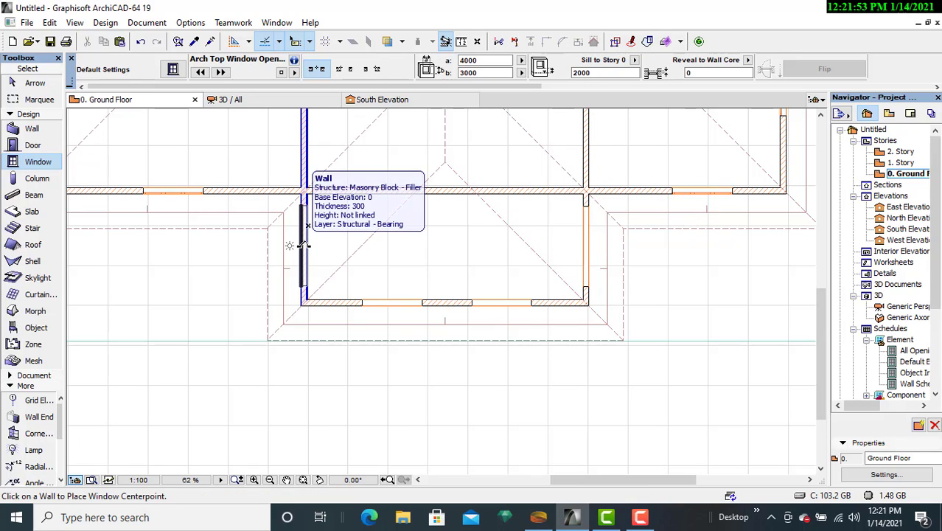
left_click(303, 246)
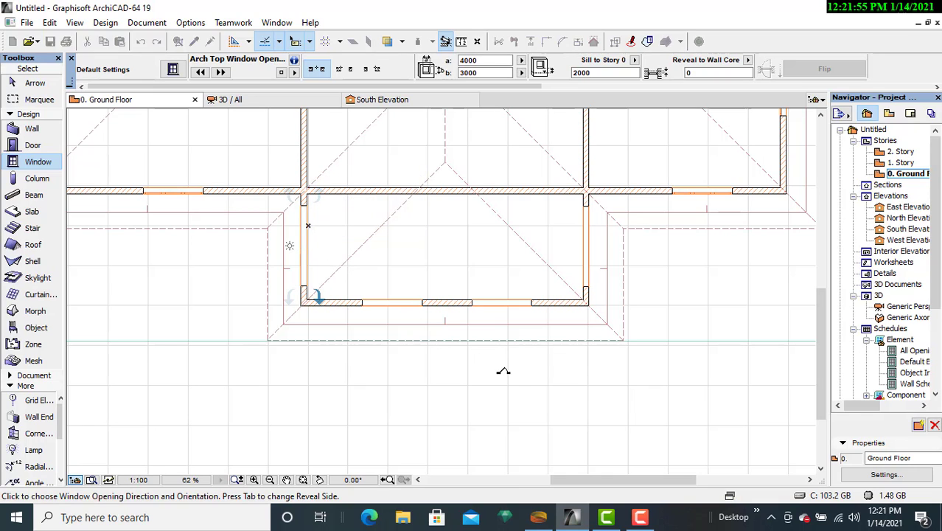
key("Escape")
key("Escape")
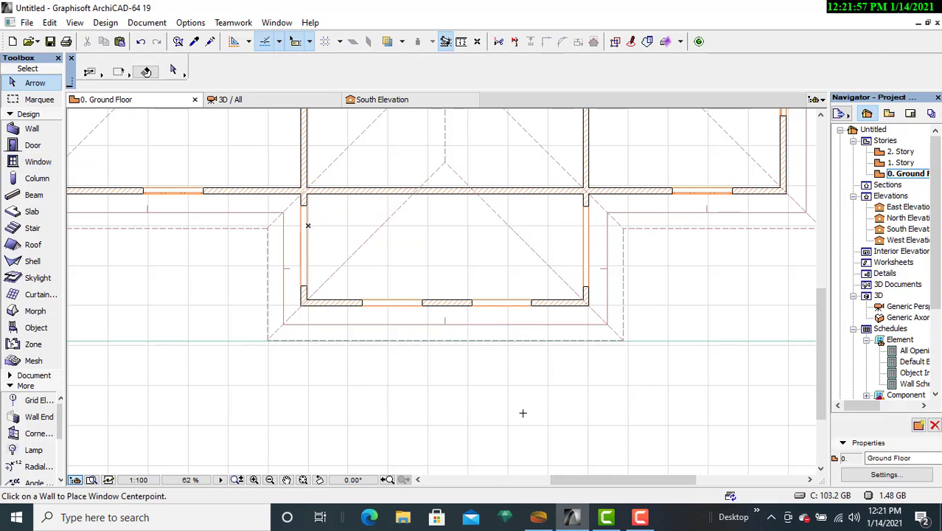
- Inspect the new side wall openings of the projecting room in 3D, and return to the ground floor plan
left_click(287, 103)
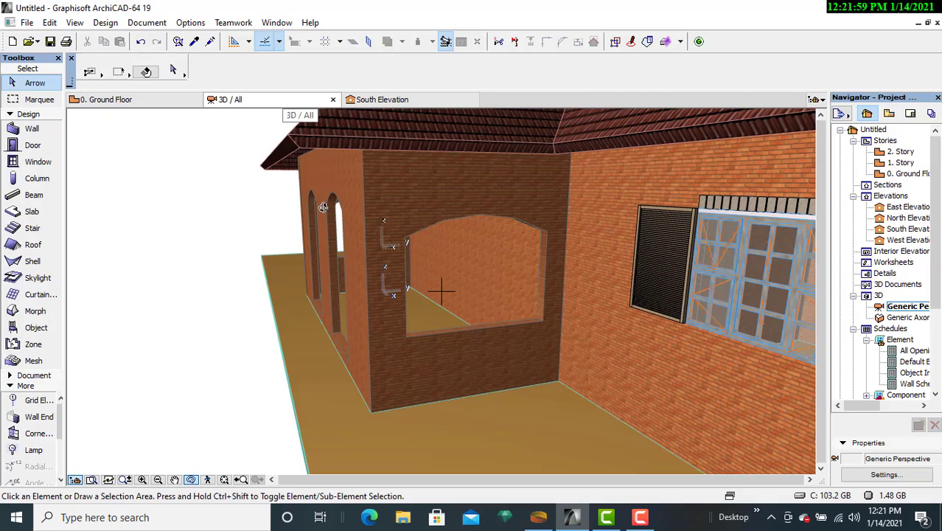
left_click_drag(438, 372, 430, 300)
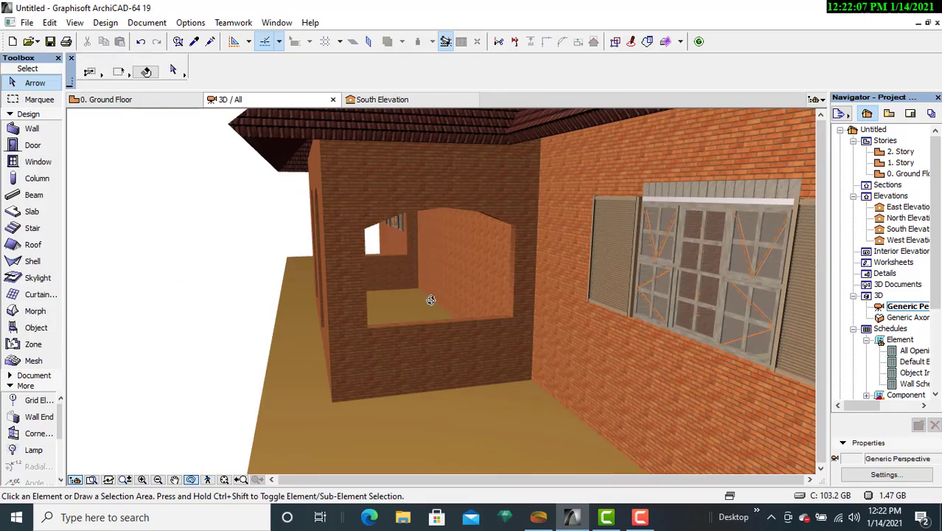
left_click(108, 100)
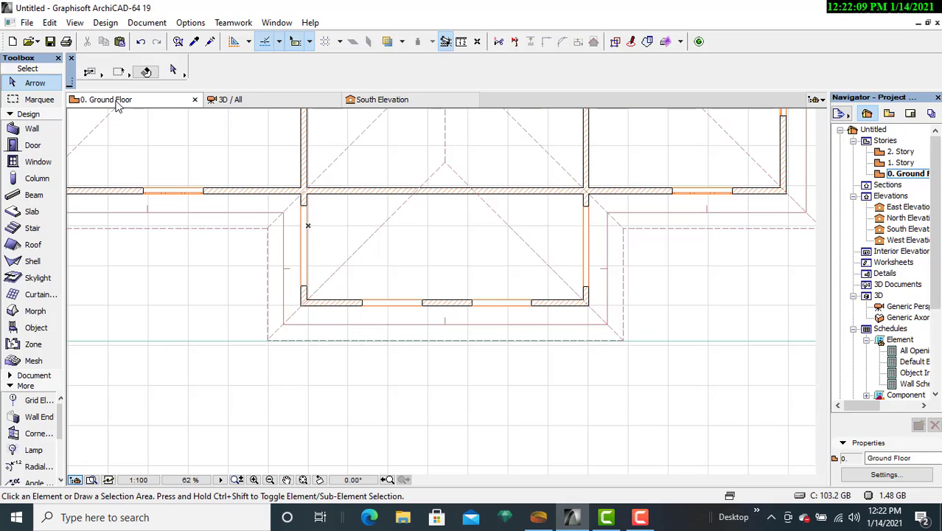
- Set the height of both arch top openings in the projecting front room's side walls to 4000
left_click(309, 255)
key("Escape")
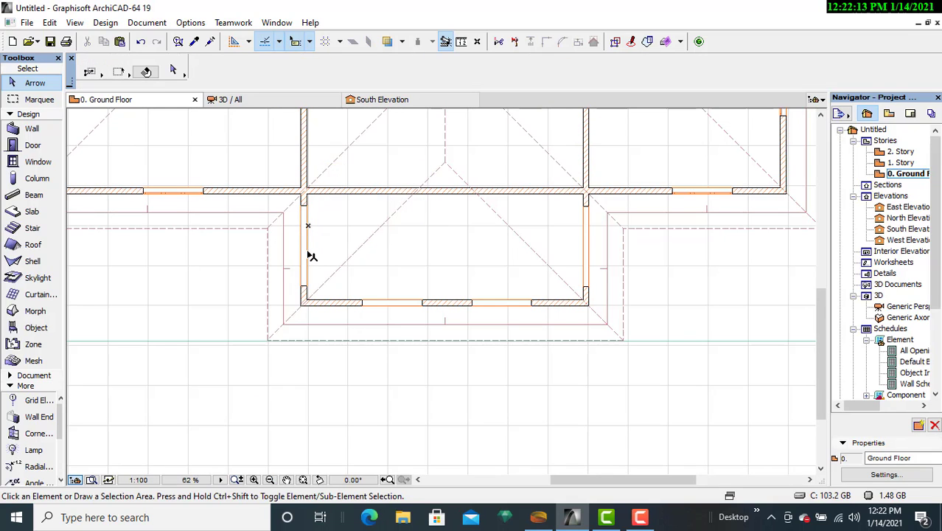
left_click(310, 214)
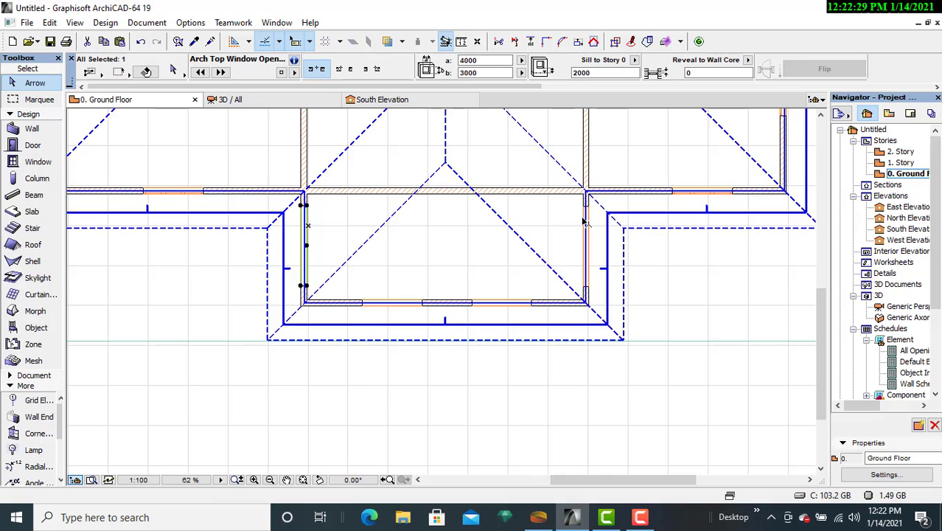
scroll(589, 217, "up", 5)
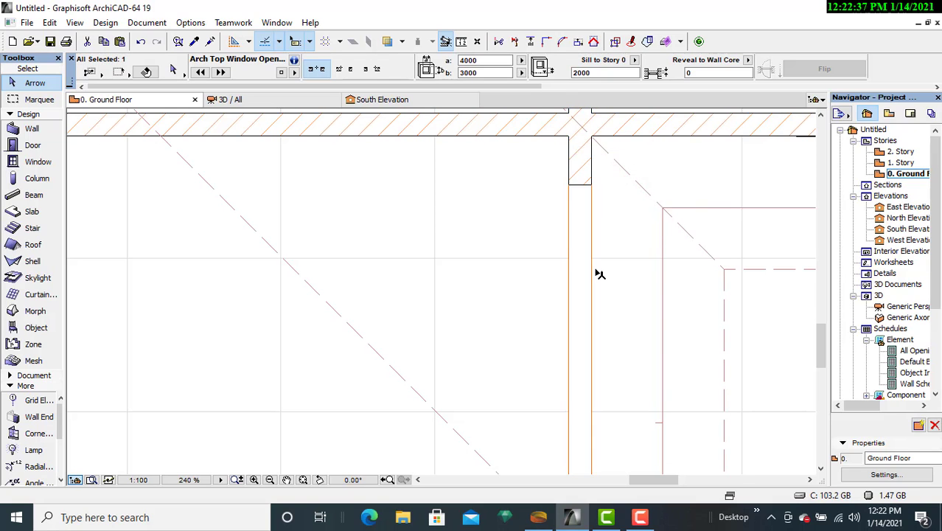
scroll(599, 271, "down", 6)
scroll(598, 280, "up", 2)
scroll(599, 285, "up", 5)
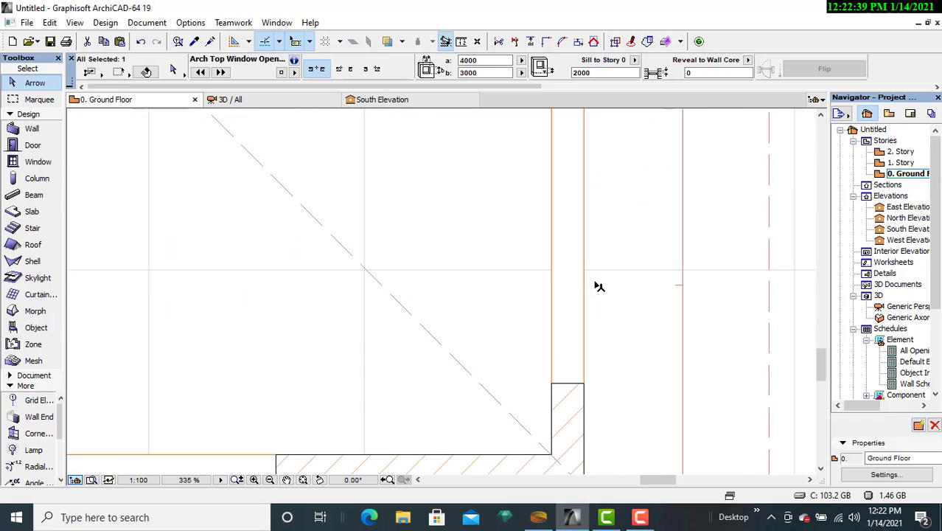
middle_click_drag(584, 263, 477, 118)
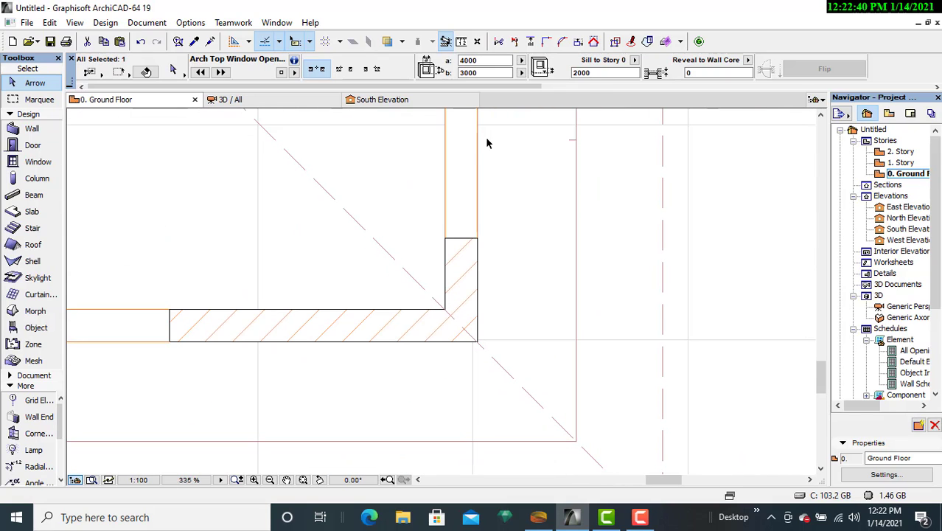
left_click(477, 237, "shift")
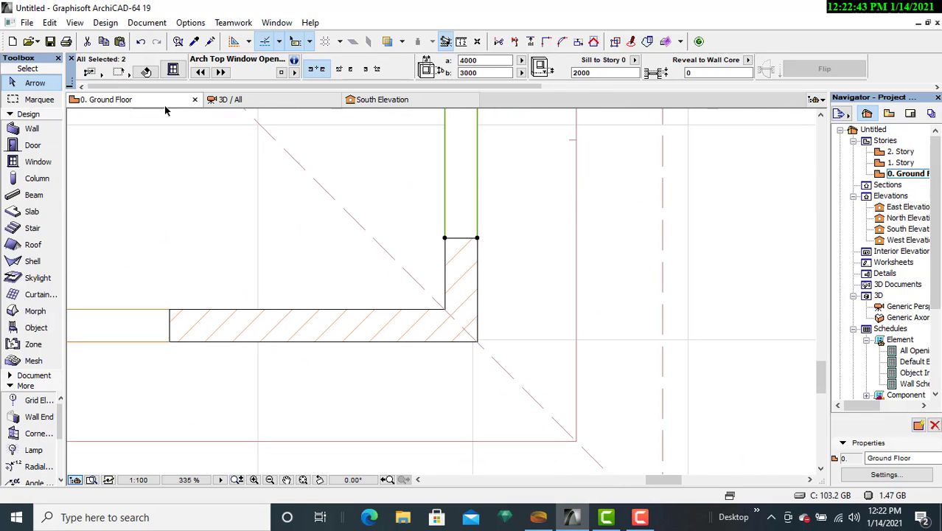
left_click(174, 71)
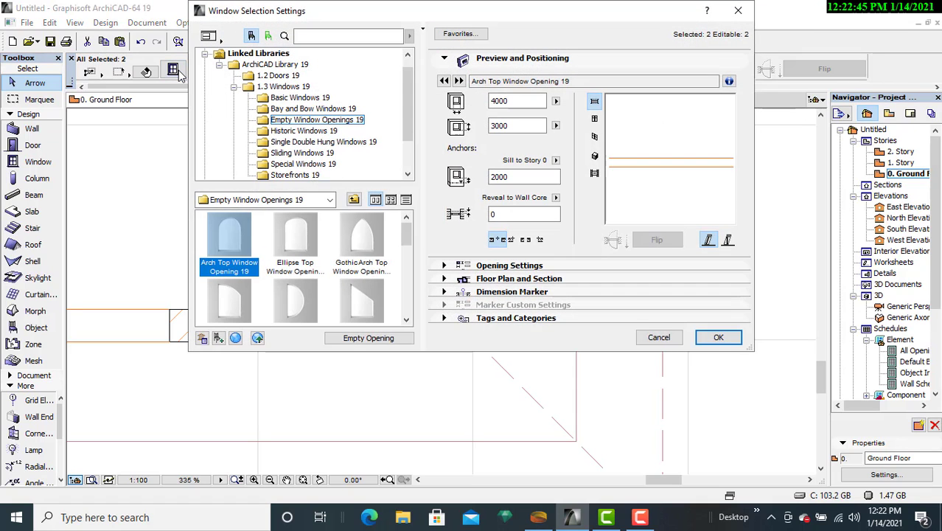
left_click(501, 126)
double_click(501, 126)
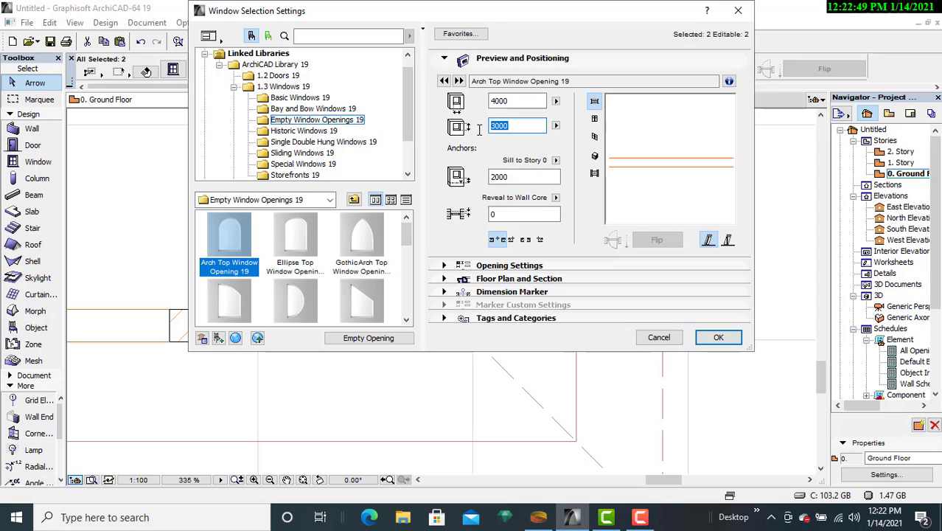
type("4")
left_click(715, 339)
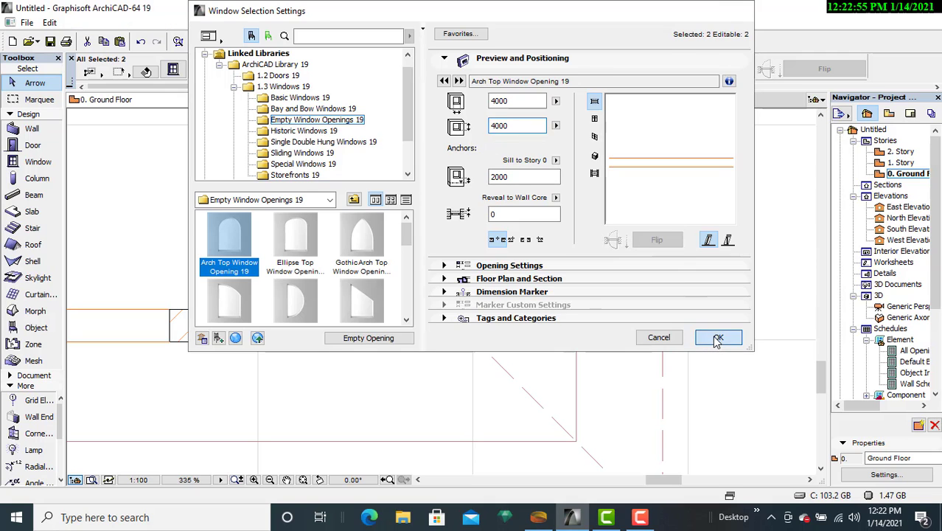
- Inspect the heightened side wall openings and the front wall openings in 3D, and return to the ground floor plan
left_click(257, 101)
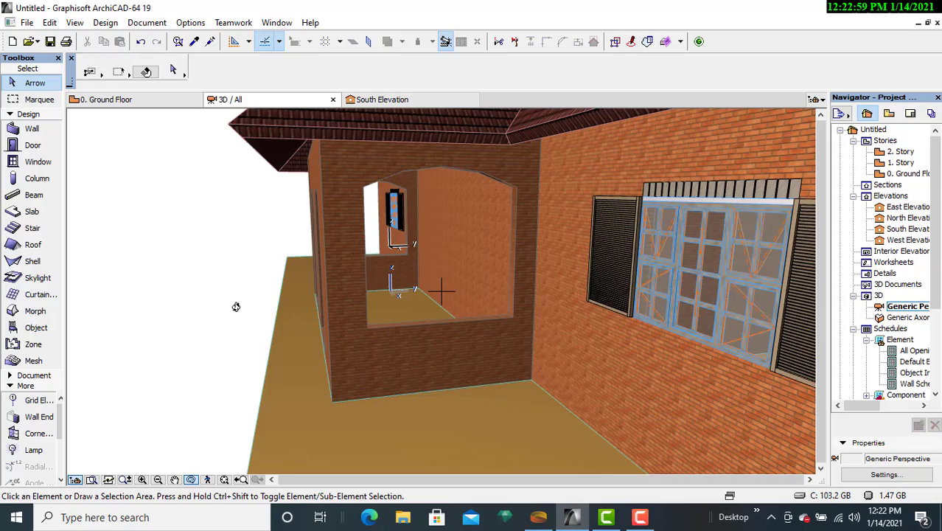
left_click_drag(232, 307, 392, 304)
left_click_drag(525, 311, 669, 330)
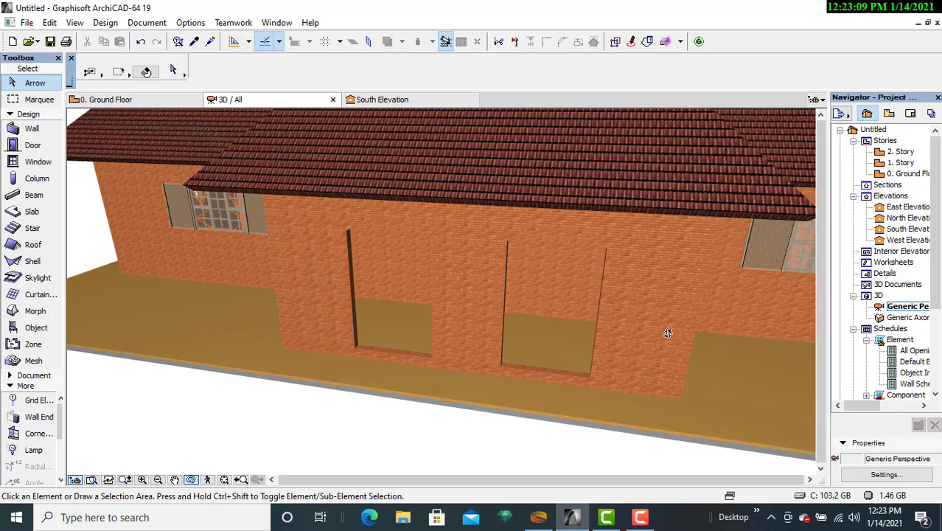
left_click(108, 100)
- Set the width of both arch top openings in the projecting room's front wall to 4000
scroll(363, 237, "down", 4)
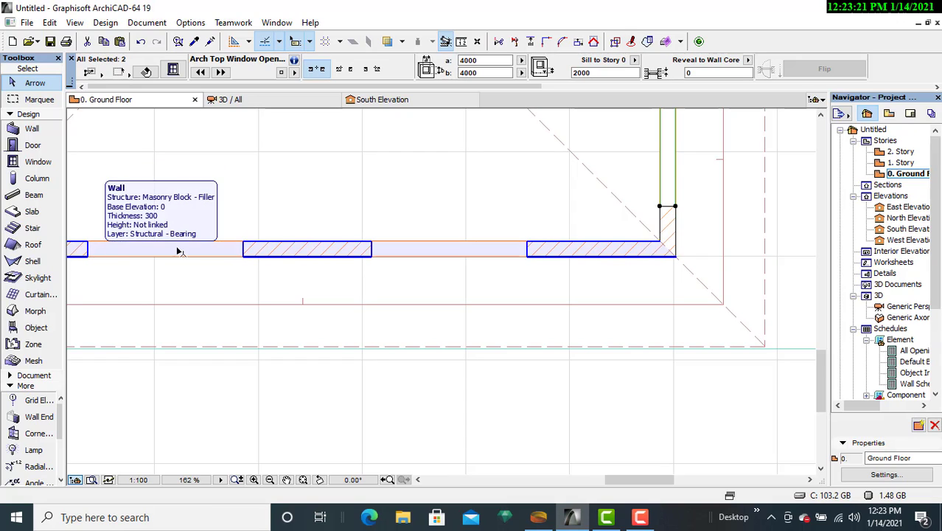
left_click(242, 255)
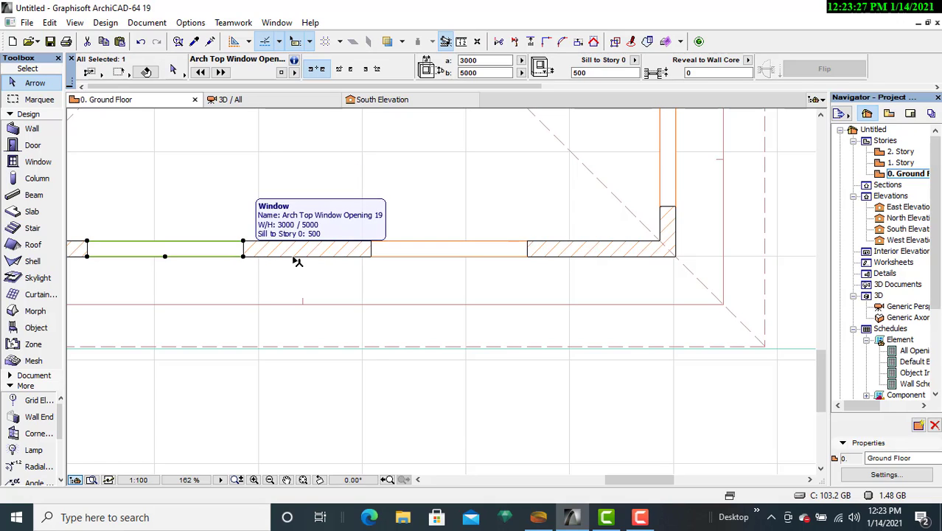
left_click(524, 257, "shift")
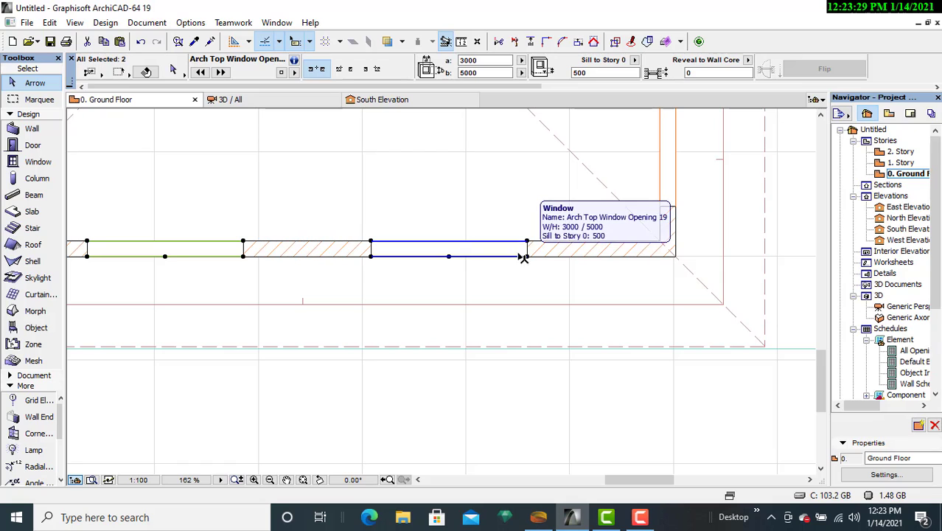
left_click(173, 71)
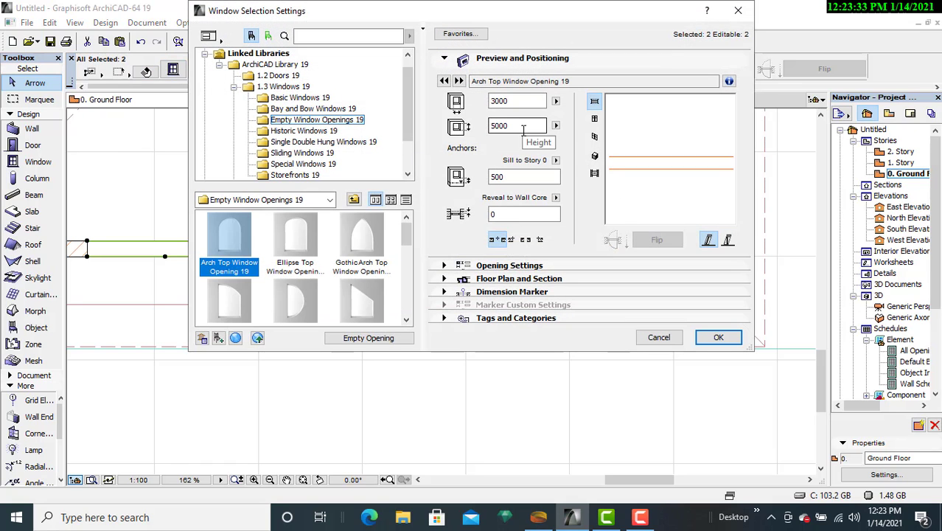
left_click(516, 101)
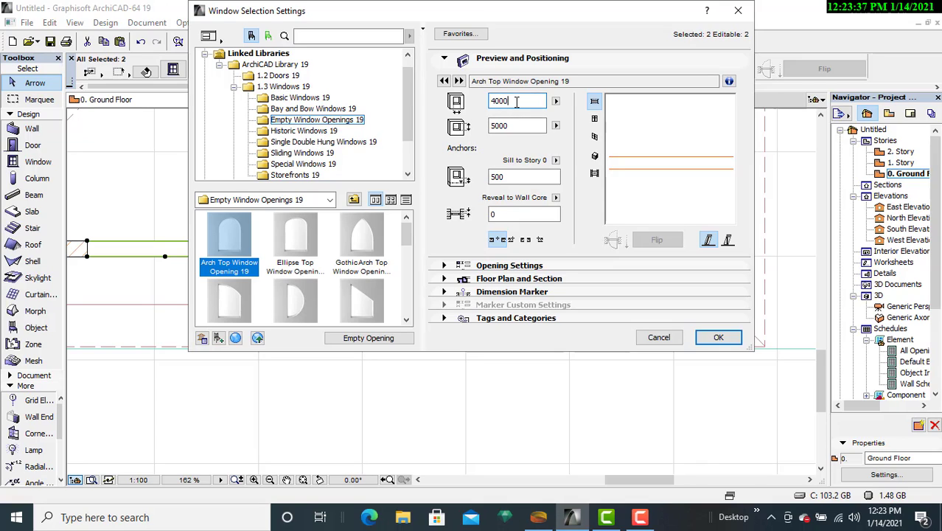
left_click(720, 336)
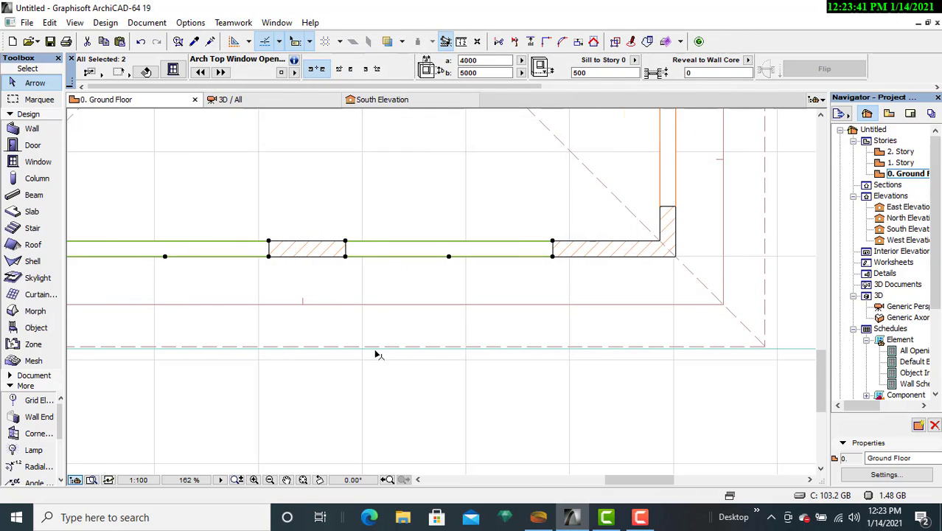
- Examine the widened front openings and the rest of the house from all around in 3D, and return to the ground floor plan
scroll(376, 355, "down", 5)
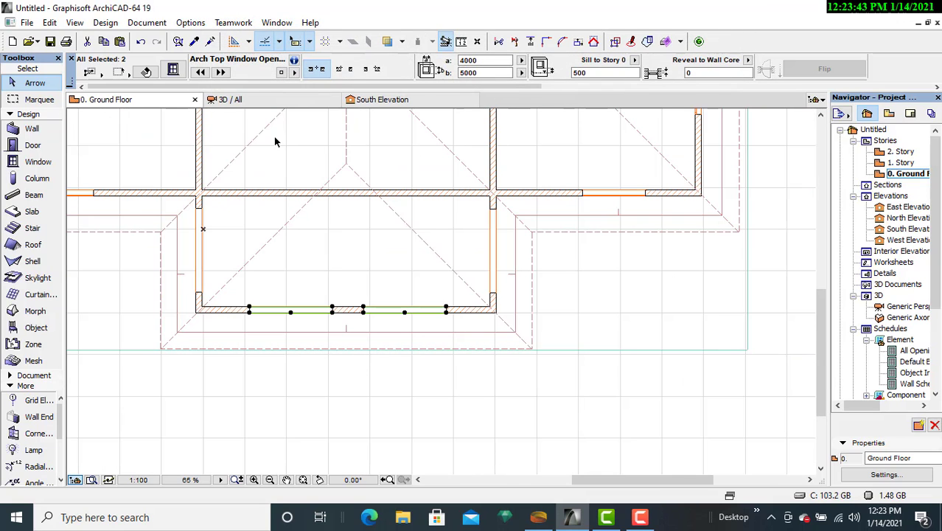
left_click(271, 98)
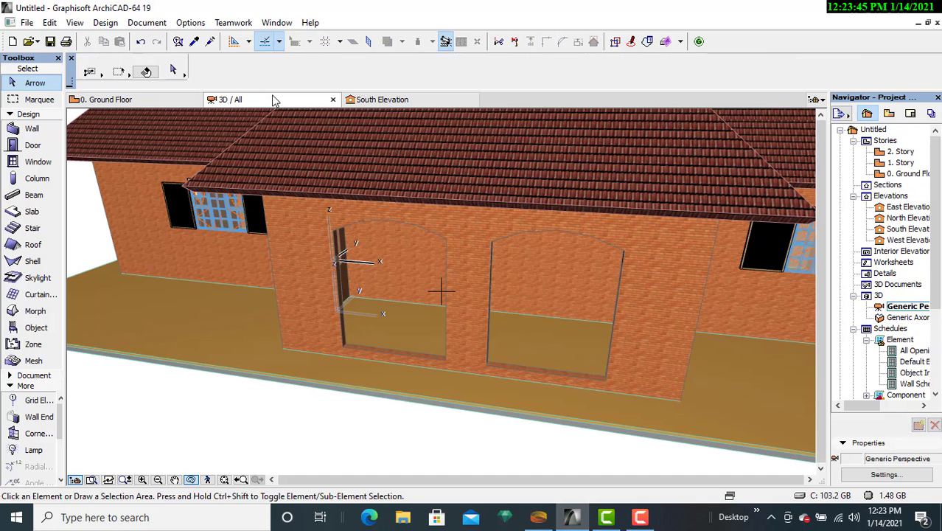
middle_click_drag(325, 376, 359, 346, "shift")
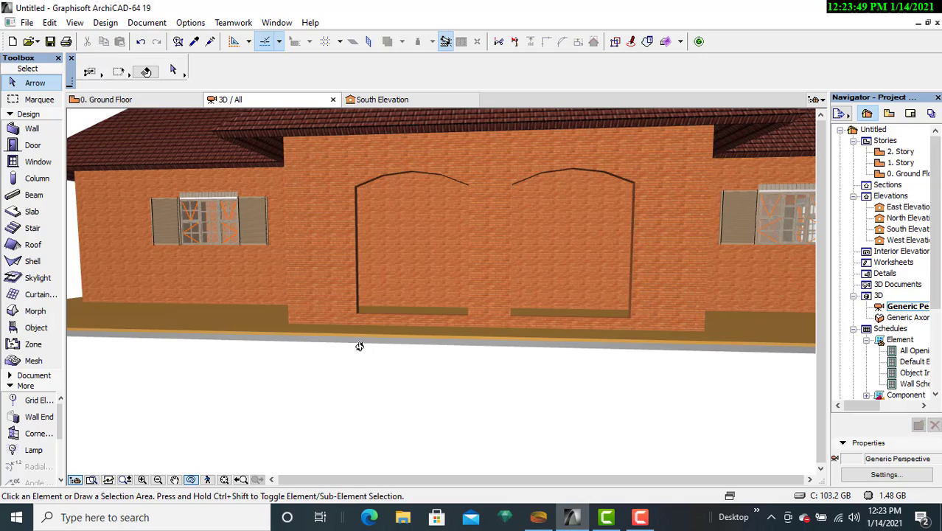
middle_click_drag(359, 346, 417, 362, "shift")
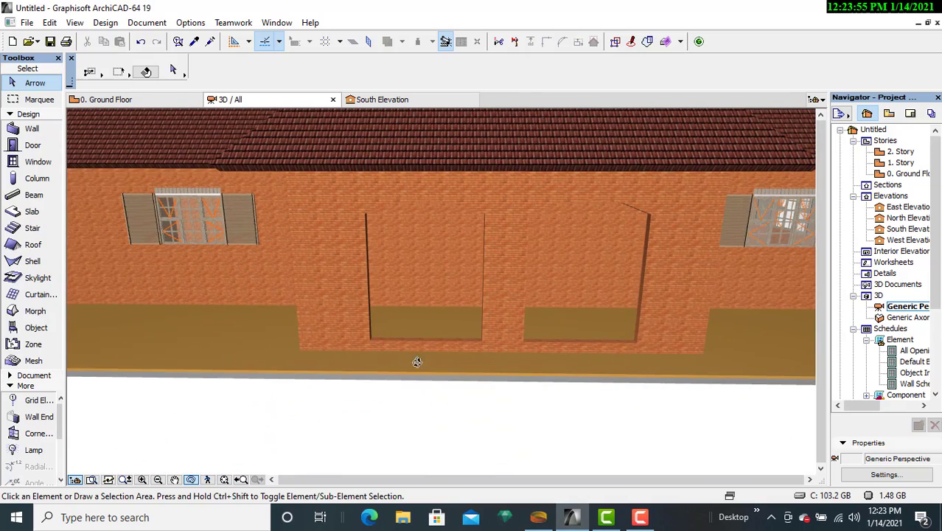
scroll(417, 362, "down", 10)
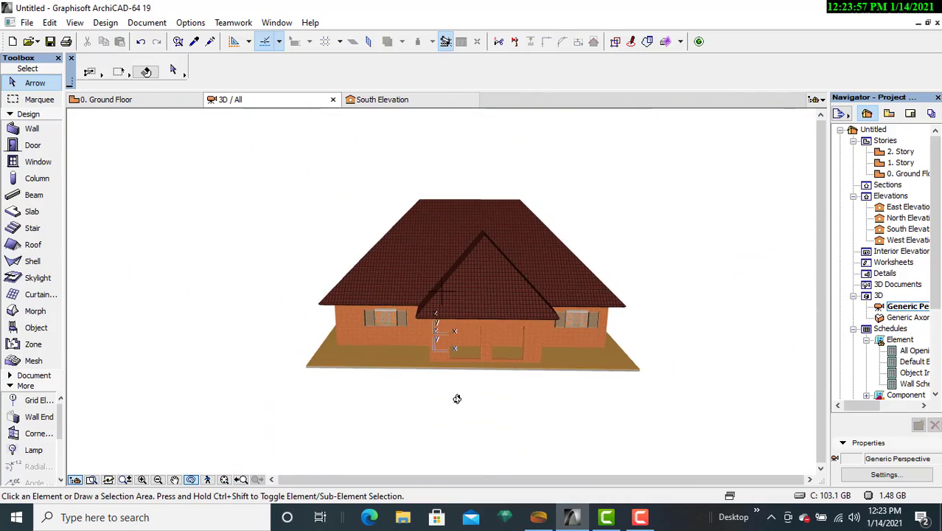
middle_click_drag(457, 399, 356, 299, "shift")
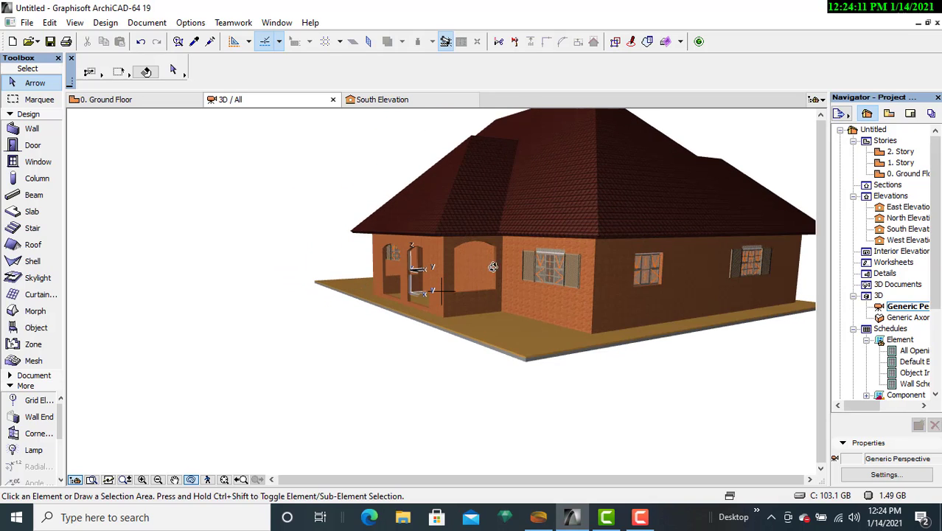
middle_click_drag(493, 267, 391, 289, "shift")
middle_click_drag(478, 291, 641, 276, "shift")
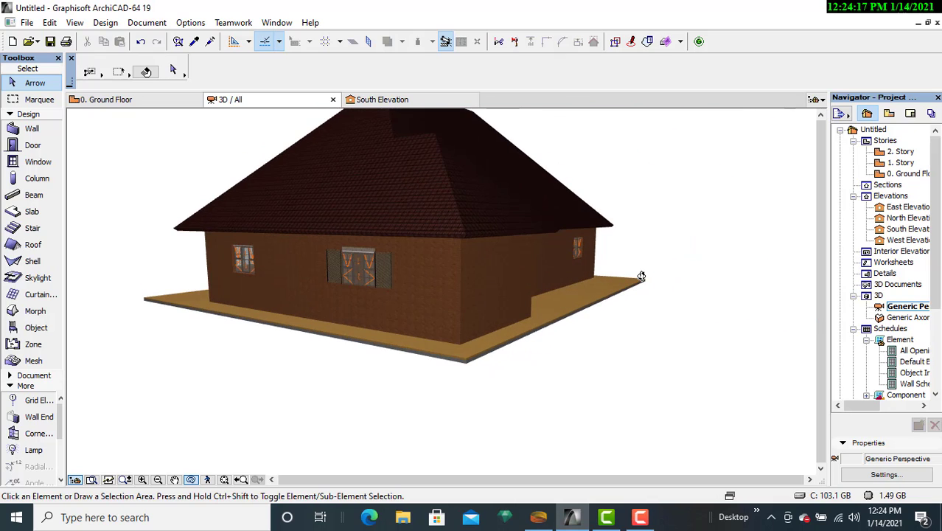
left_click(143, 100)
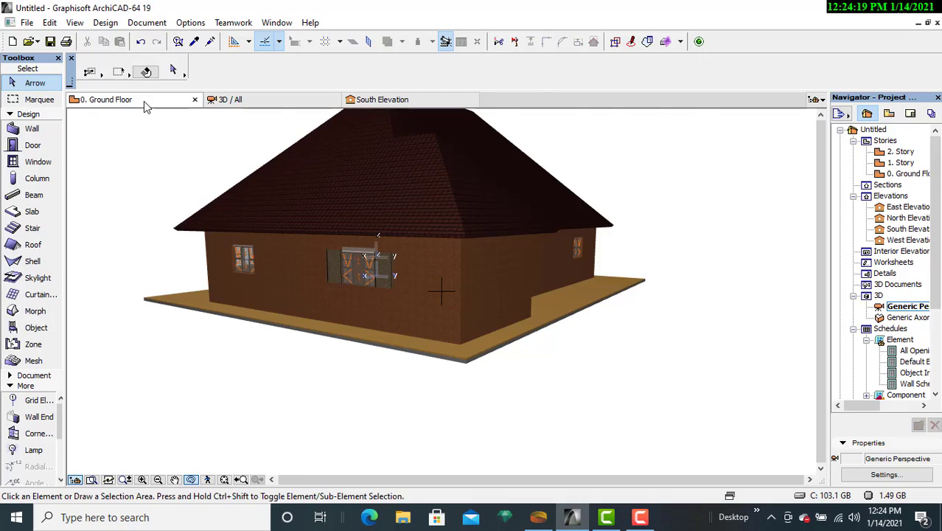
- Place an arch top window opening midway along the outer wall of the projecting room at the house's rear corner
scroll(479, 187, "down", 8)
middle_click_drag(484, 185, 432, 287)
scroll(436, 261, "up", 3)
scroll(470, 216, "up", 2)
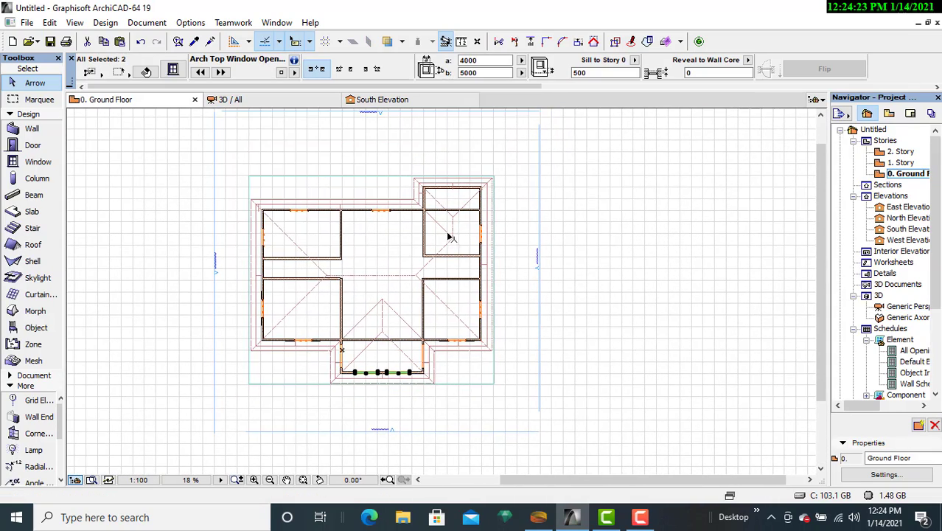
scroll(471, 219, "up", 3)
scroll(474, 225, "up", 2)
middle_click_drag(474, 227, 459, 298)
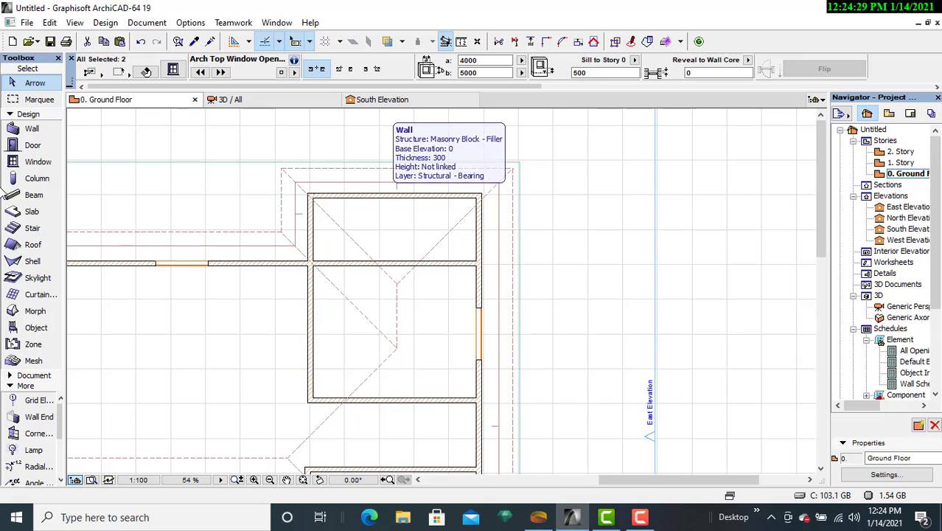
left_click(33, 162)
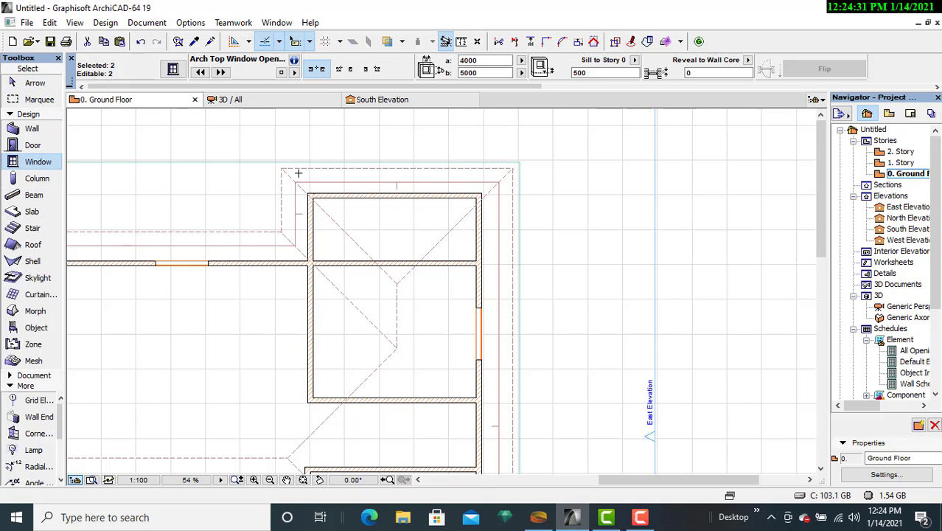
left_click(380, 198)
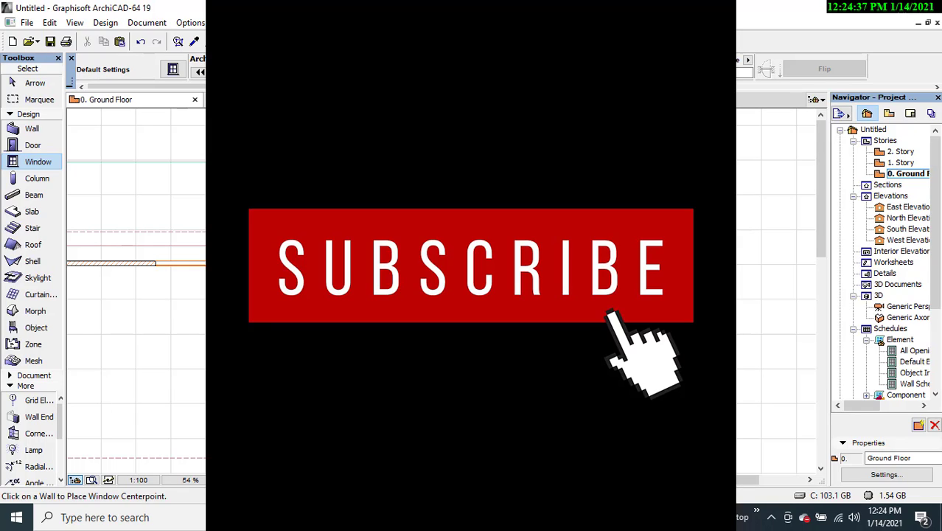
left_click(516, 198)
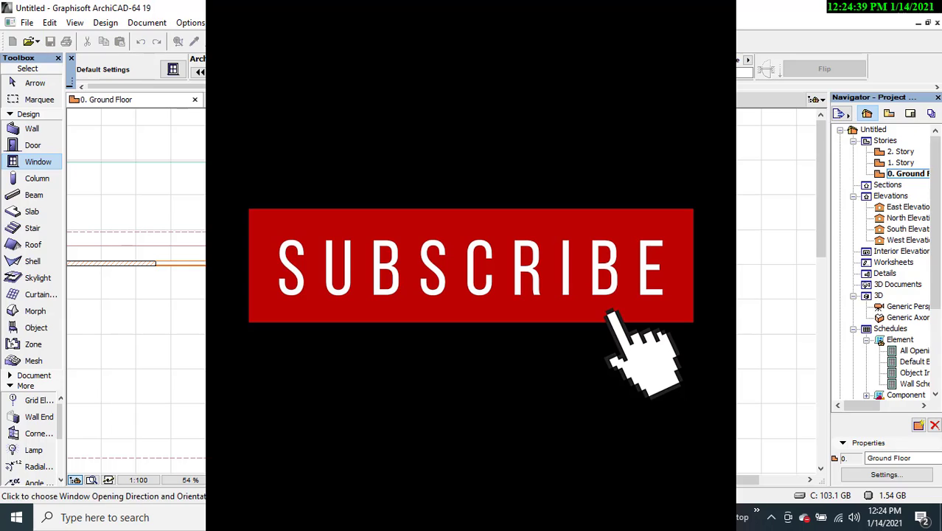
left_click(516, 197)
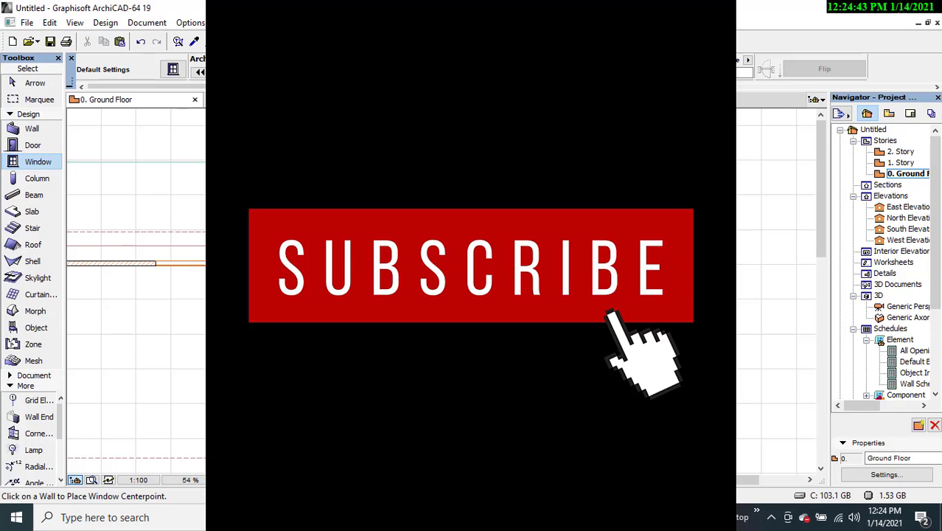
key("Escape")
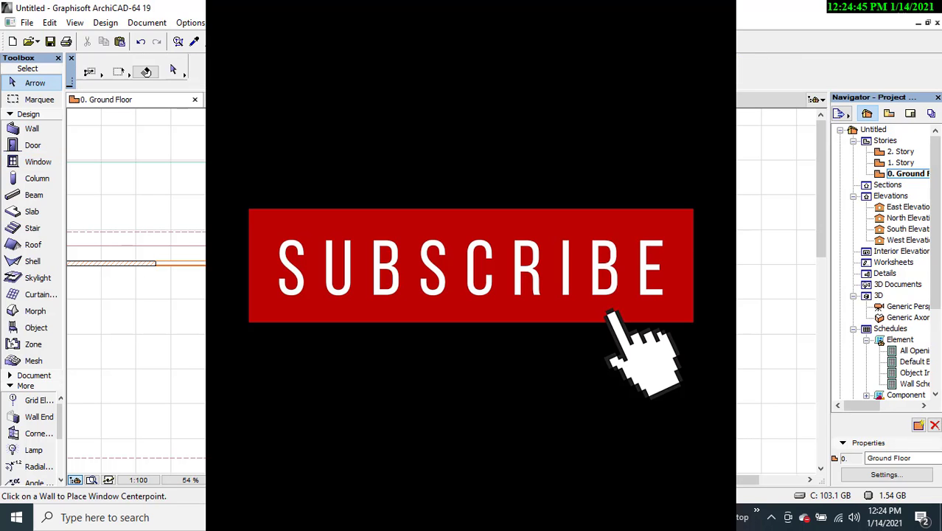
- Inspect the new rear wall opening up close in 3D, and return to the ground floor plan
left_click(285, 105)
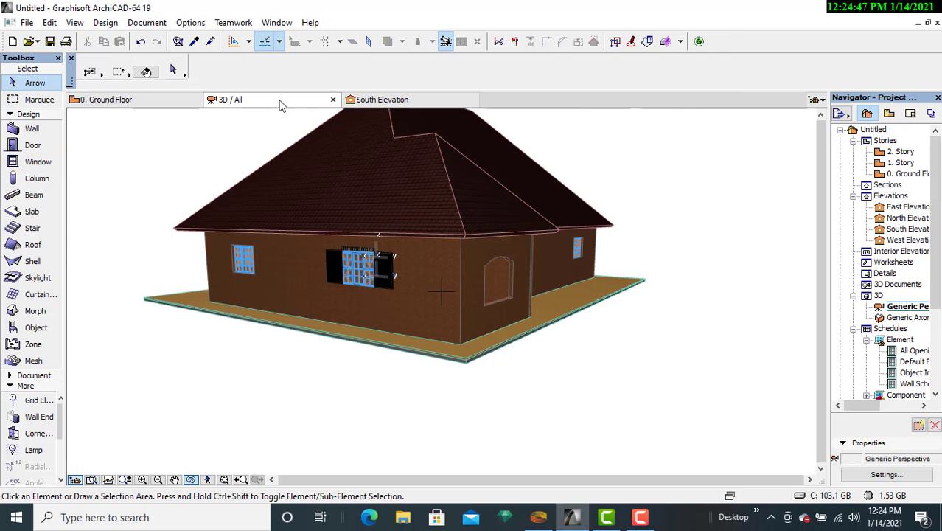
middle_click_drag(512, 318, 109, 402, "shift")
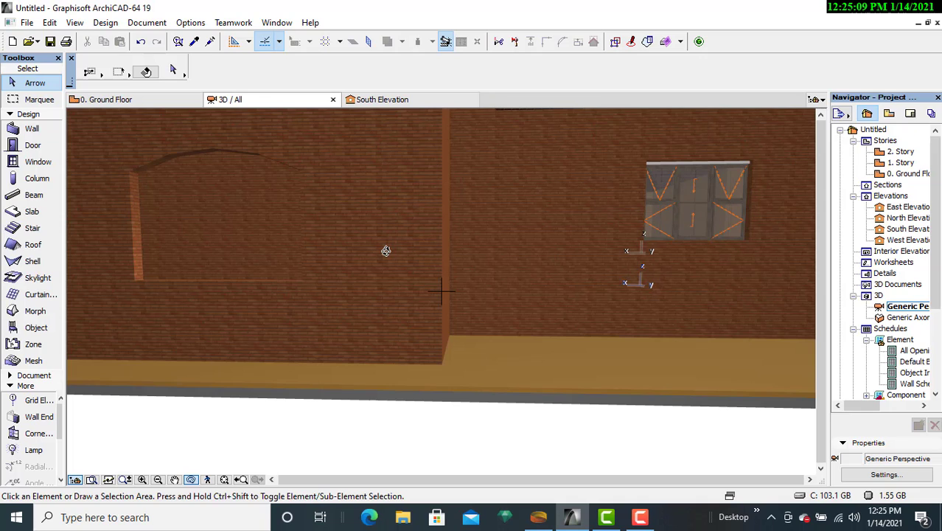
left_click(168, 100)
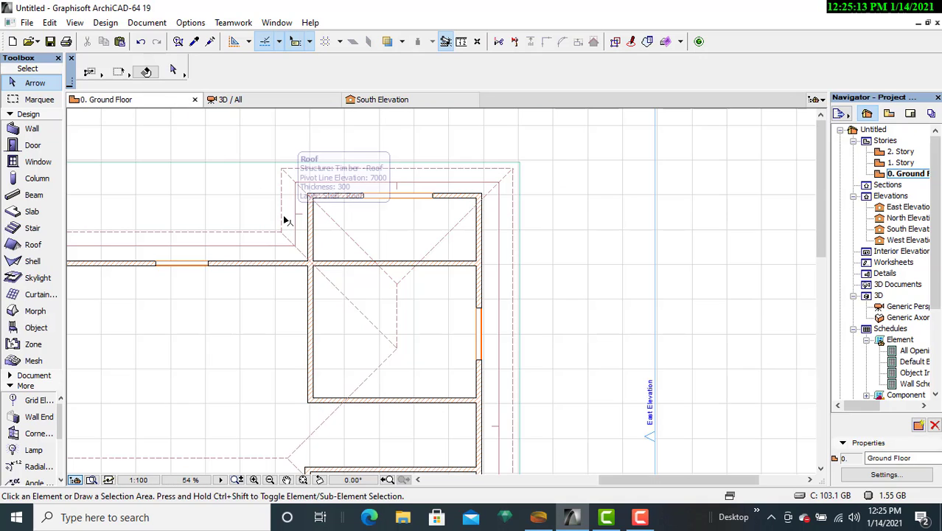
- Set the height of the arch top opening in the rear projecting room's outer wall to 5000
left_click(435, 197)
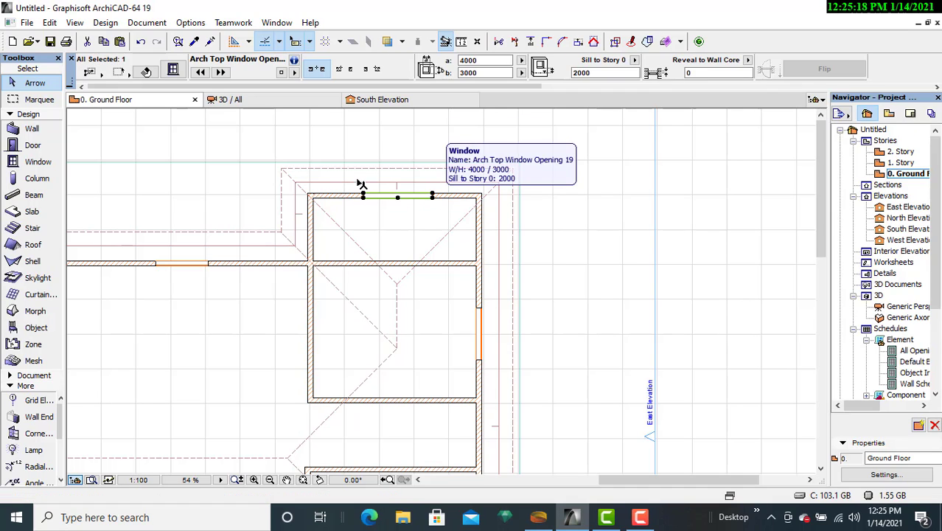
left_click(172, 71)
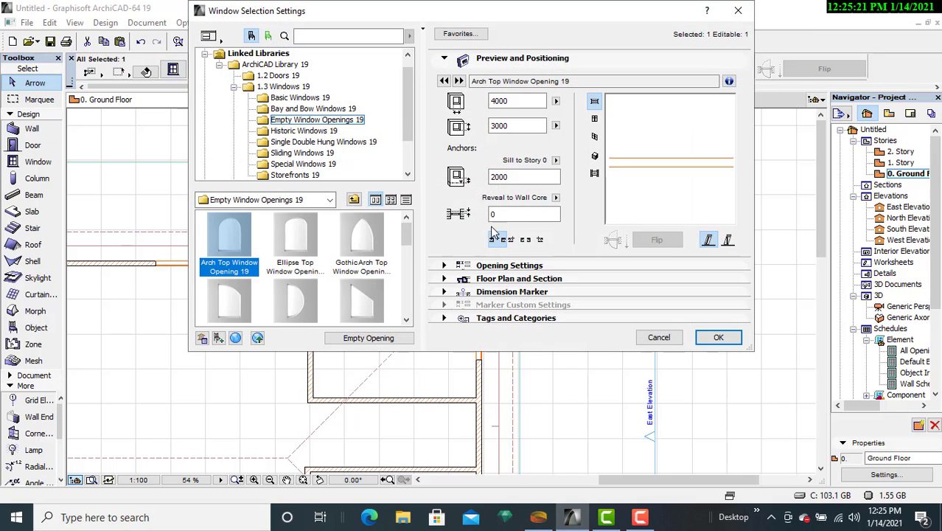
left_click(513, 125)
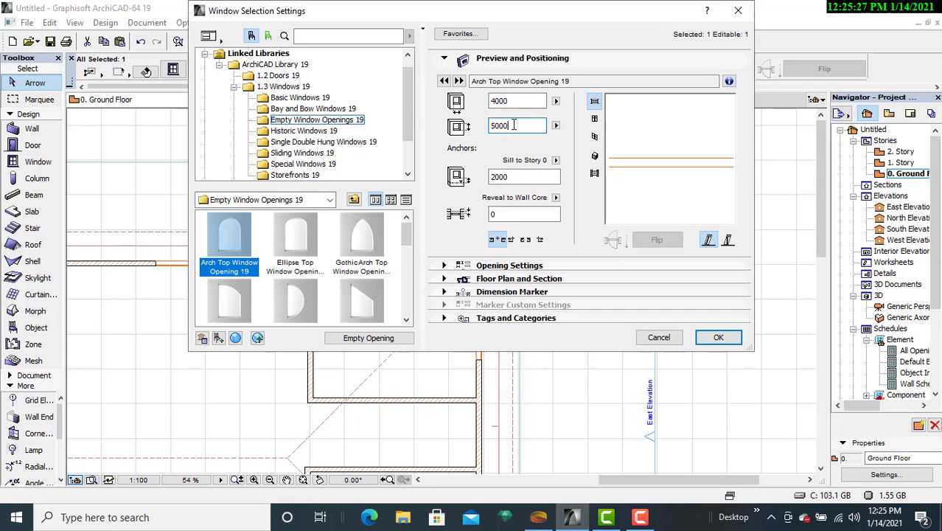
left_click(718, 337)
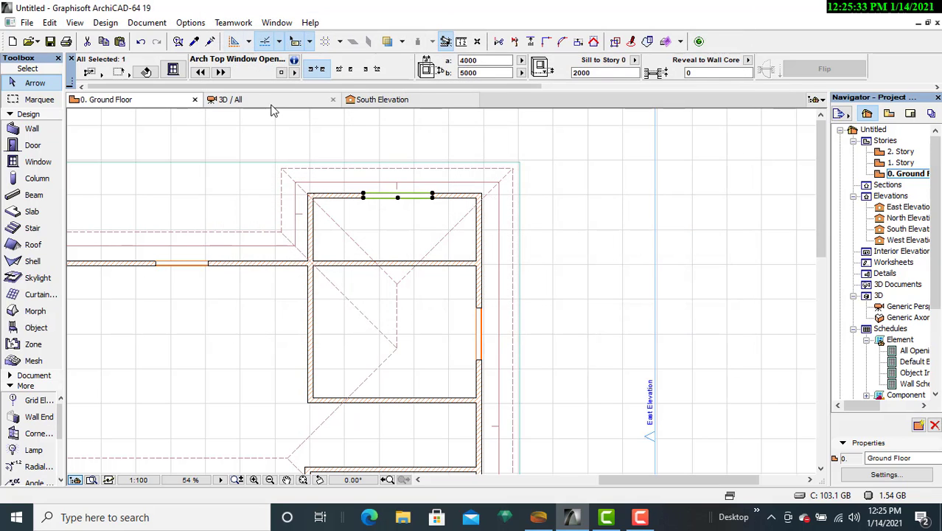
- Check the heightened rear opening against the wall and roof in 3D, and return to the ground floor plan
left_click(230, 100)
middle_click_drag(280, 212, 394, 337, "shift")
scroll(282, 236, "down", 3)
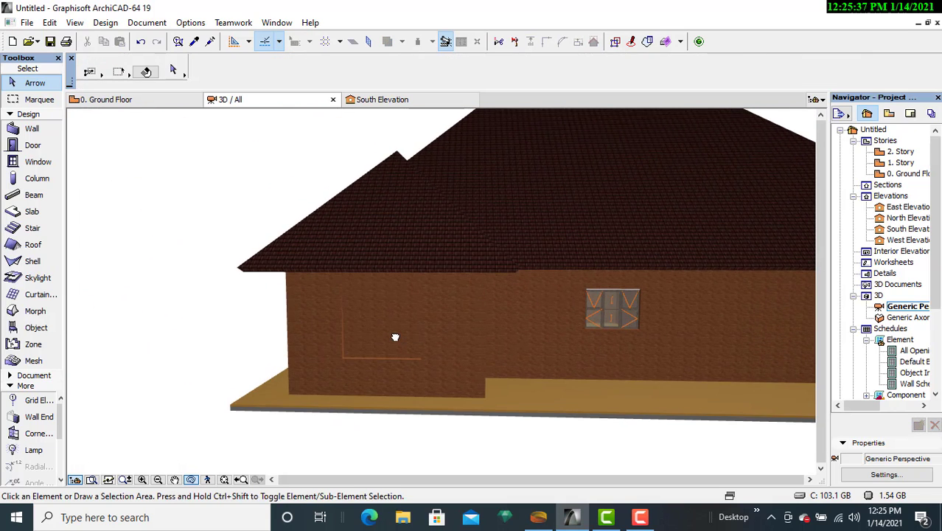
left_click(165, 99)
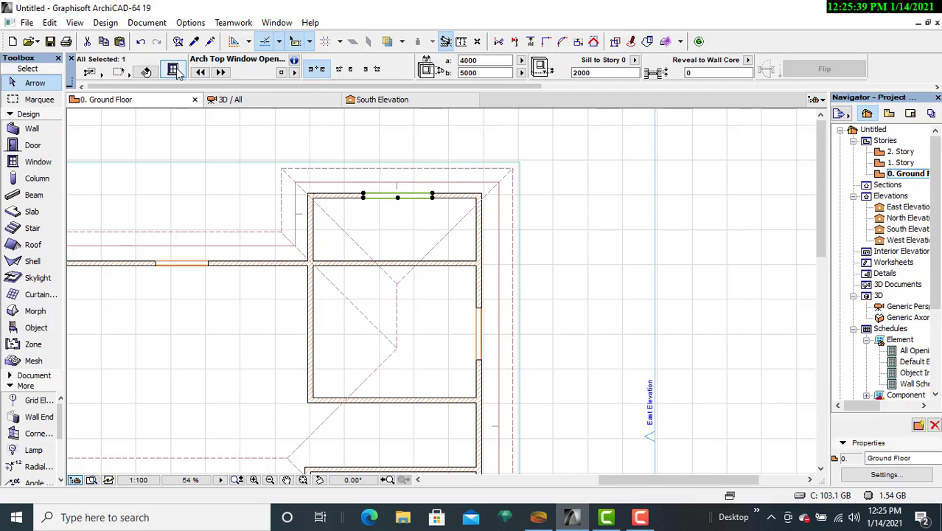
- Set the sill height of the rear wall's arch top opening to 500
left_click(174, 71)
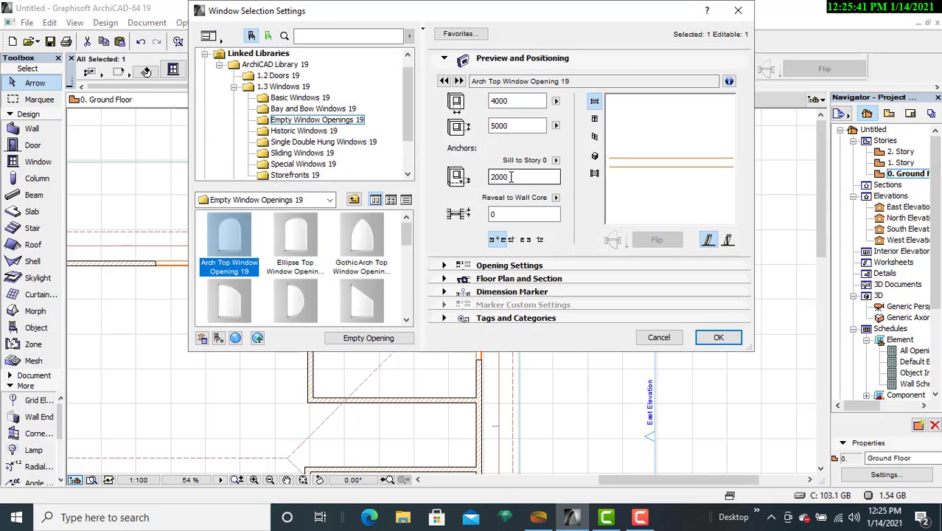
left_click(510, 177)
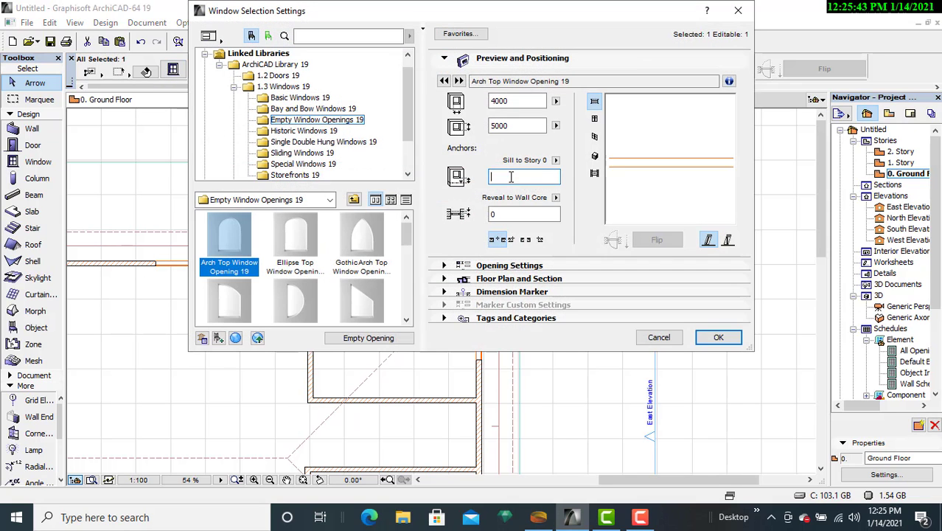
type("500")
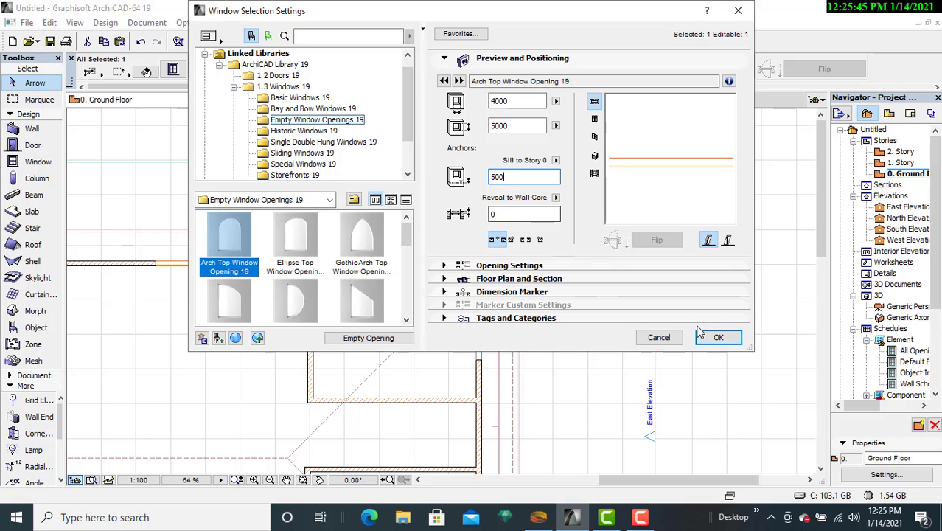
left_click(718, 337)
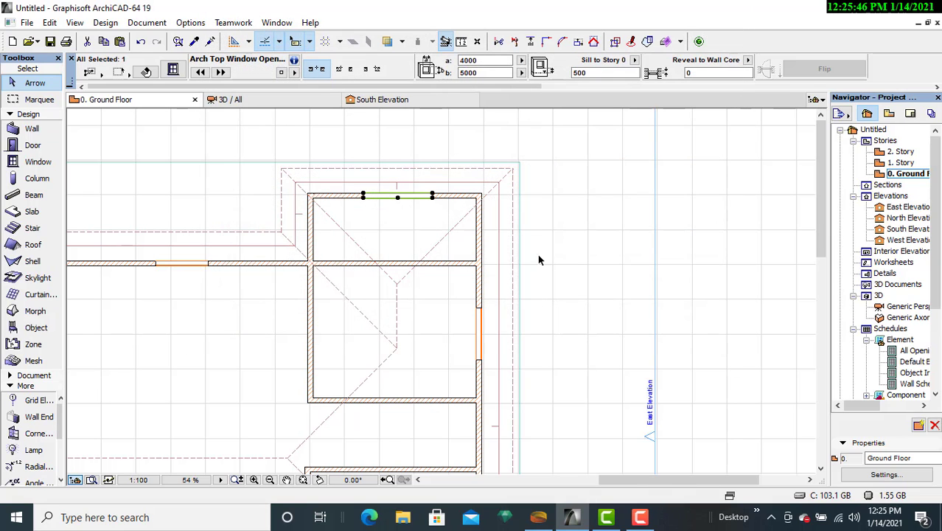
- Inspect the lowered rear opening from several angles in 3D, and return to the ground floor plan
left_click(267, 101)
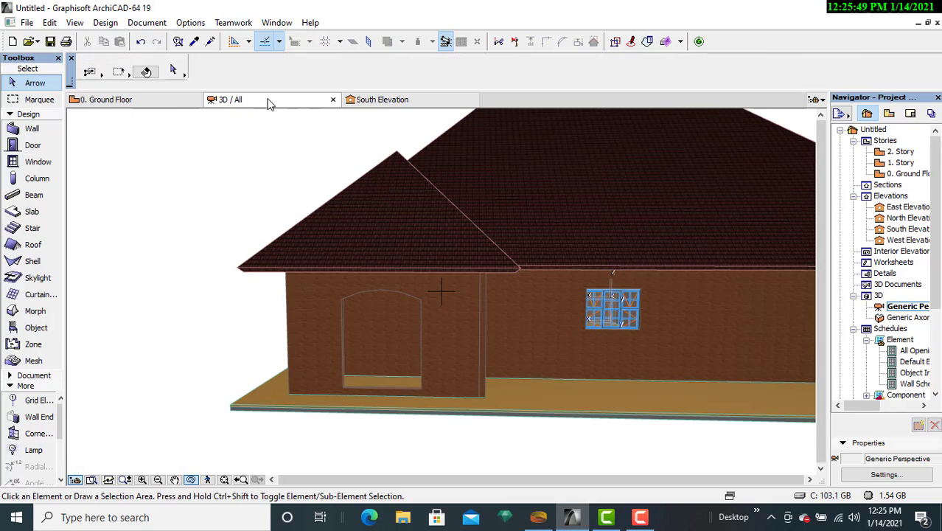
left_click_drag(258, 317, 491, 344)
left_click_drag(324, 358, 129, 343)
left_click(132, 101)
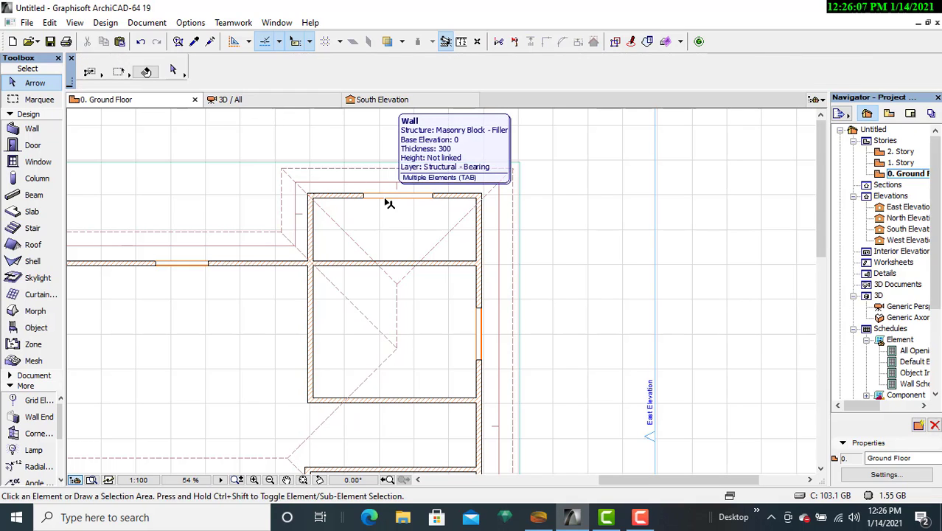
- Open the default settings for new arch top window openings and set the height to 3000
left_click(17, 163)
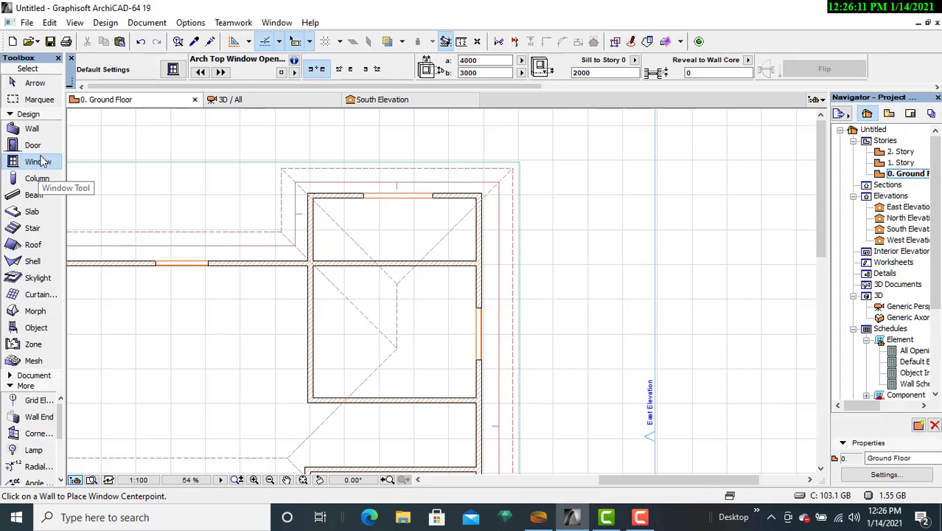
left_click(173, 70)
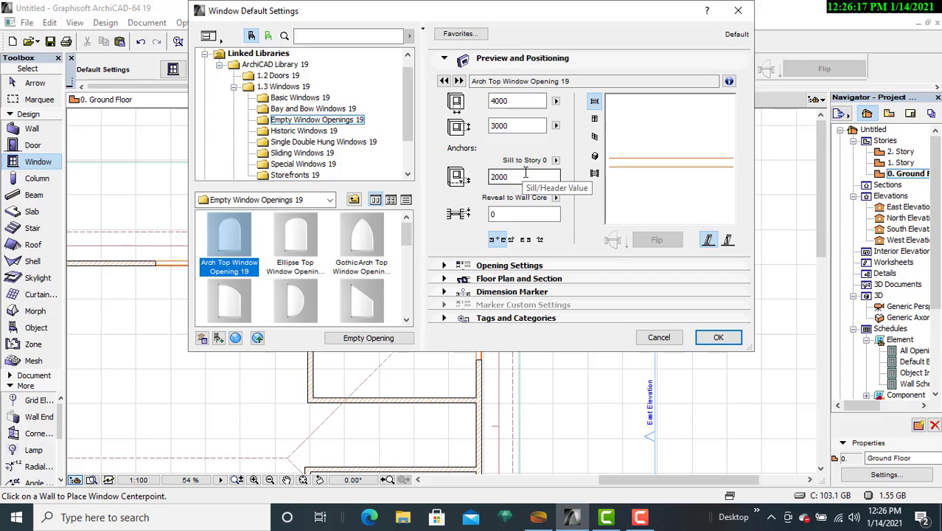
double_click(526, 126)
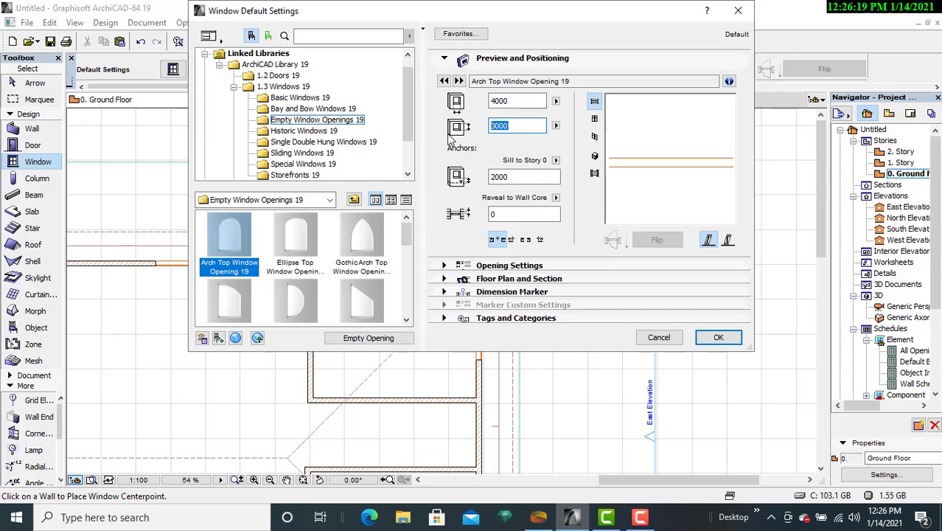
type("5")
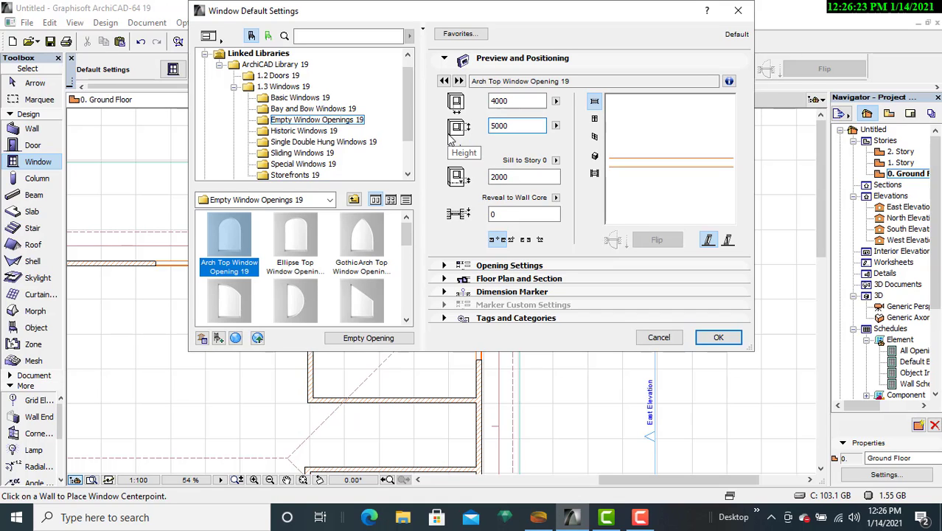
key("BackSpace")
key("BackSpace")
key("BackSpace")
key("BackSpace")
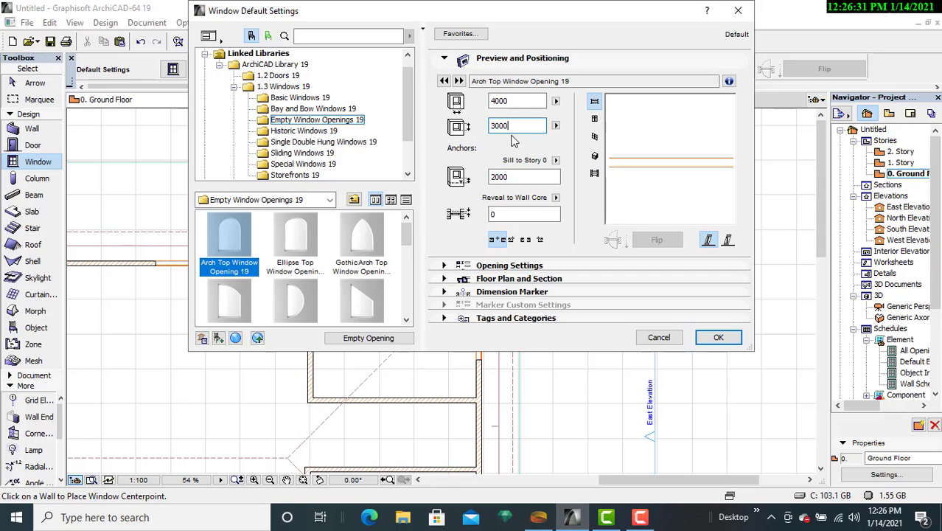
- Set the default arch top opening's width to 2500 and its sill height to 2000
left_click(513, 102)
type("2500")
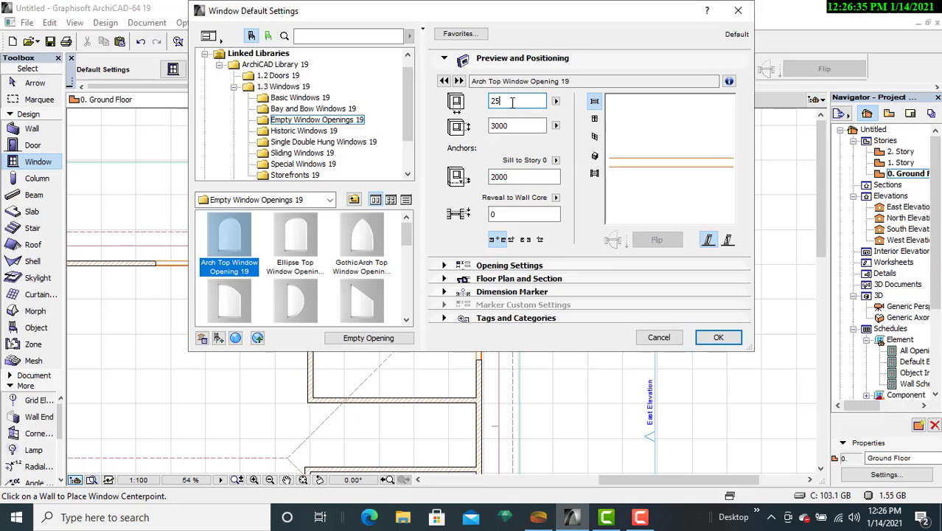
left_click(521, 177)
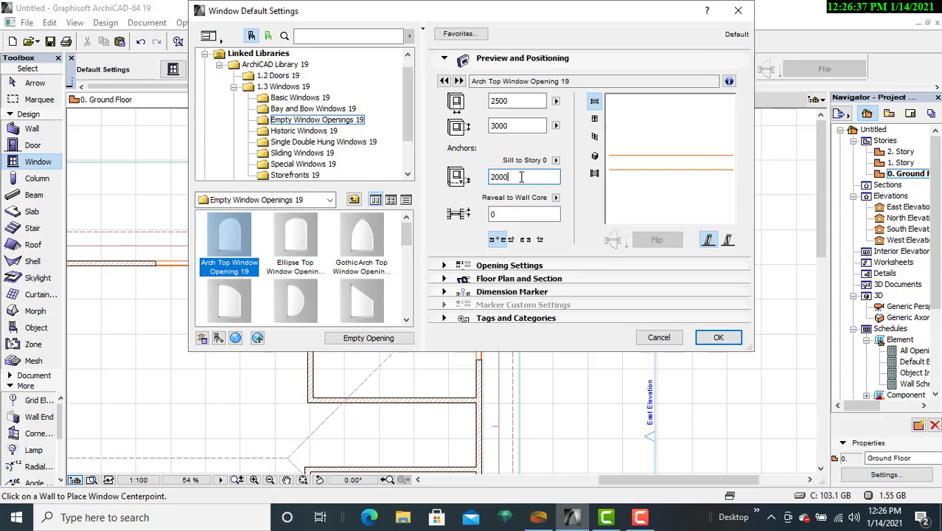
key("BackSpace")
key("BackSpace")
key("BackSpace")
key("BackSpace")
left_click(718, 337)
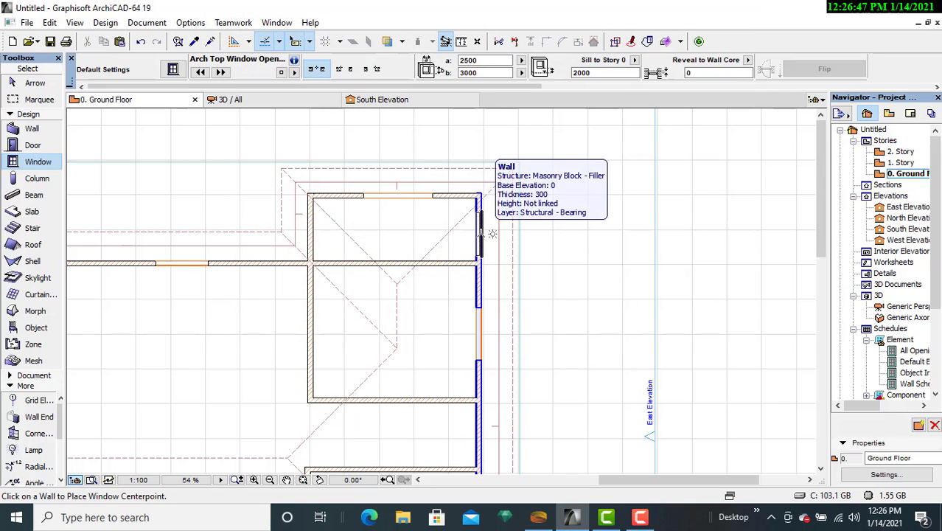
- Place an arch top opening in each of the two side walls of the rear projecting room
left_click(479, 232)
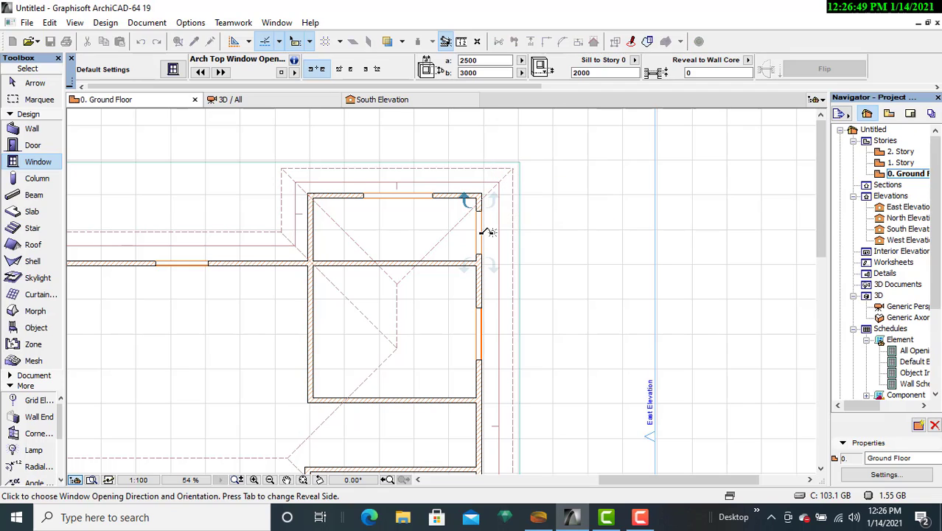
left_click(310, 230)
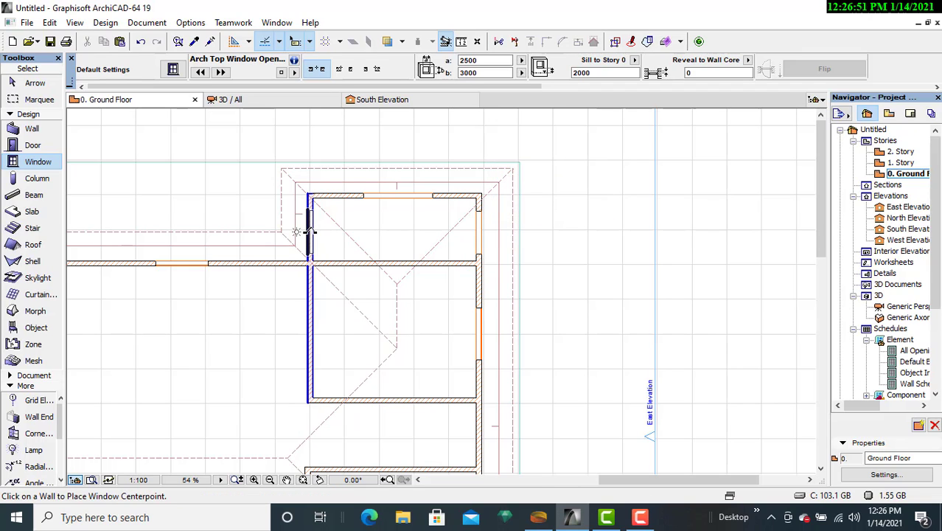
left_click(310, 231)
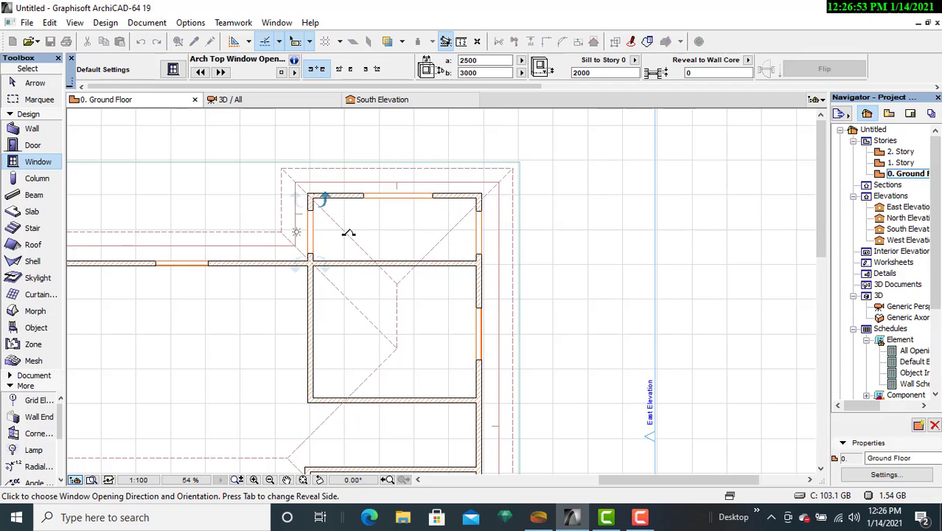
left_click(400, 221)
key("Escape")
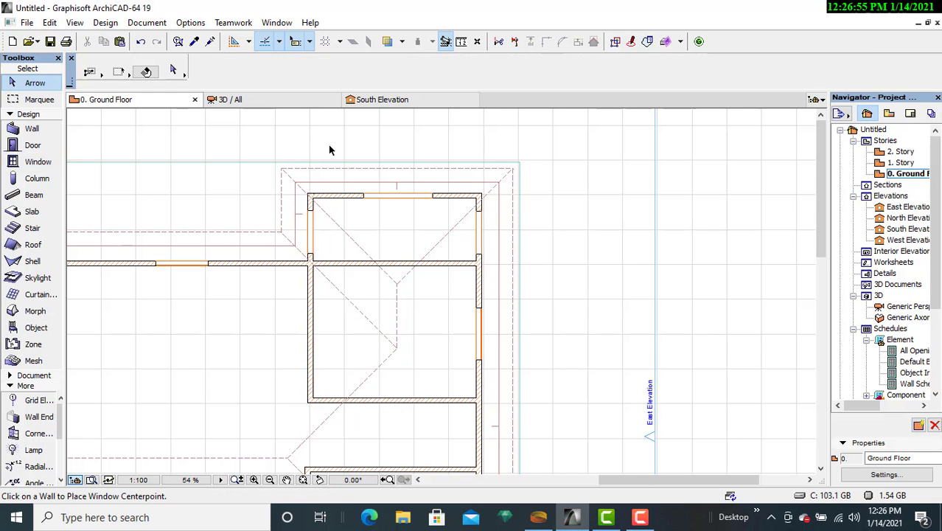
- Examine the new side wall openings of the rear projecting room in 3D, and return to the ground floor plan
left_click(267, 100)
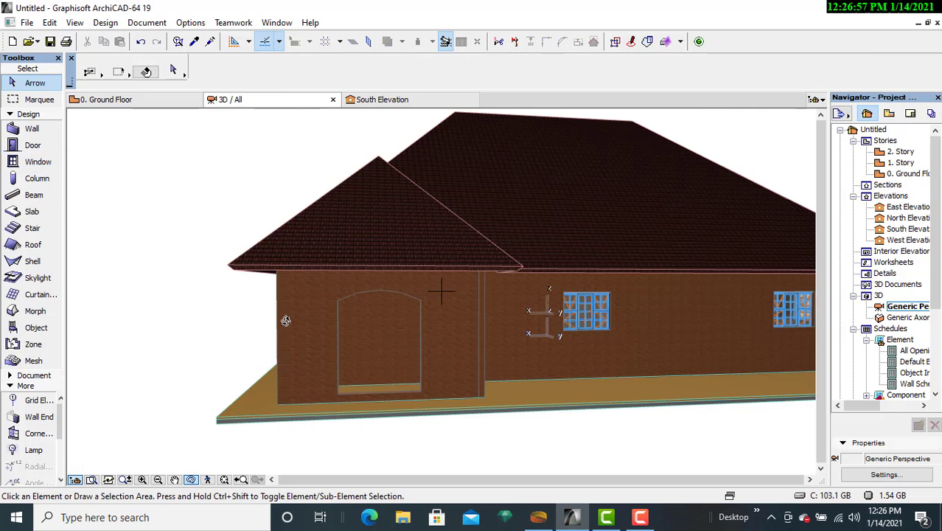
middle_click_drag(343, 263, 523, 305, "shift")
left_click_drag(587, 314, 345, 307)
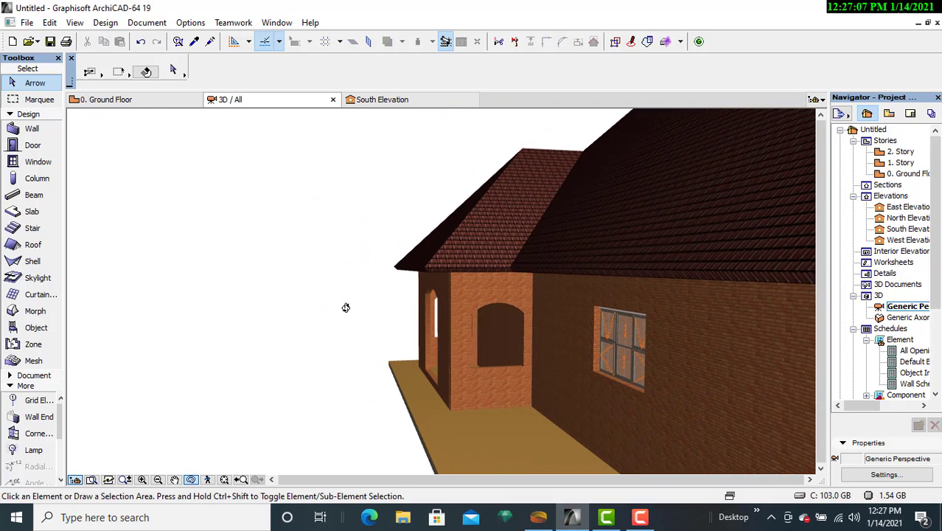
left_click(157, 101)
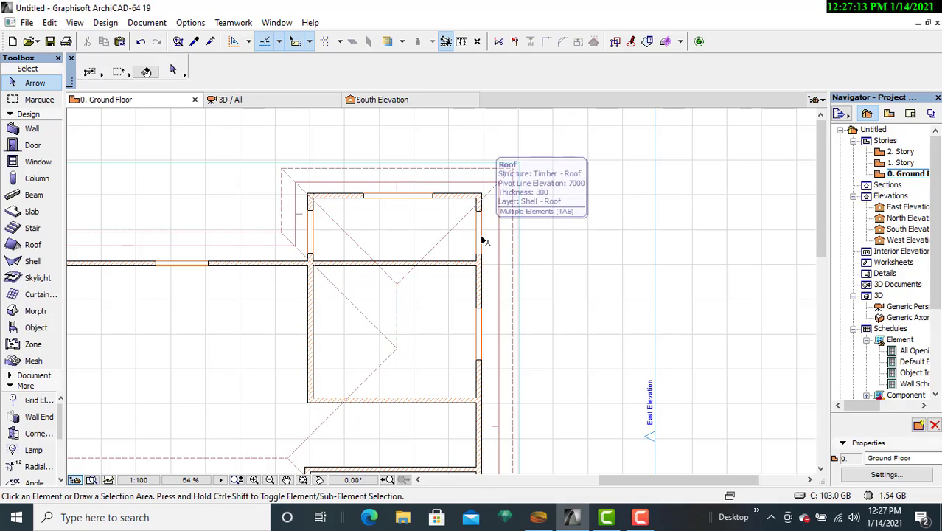
mouse_move(479, 256)
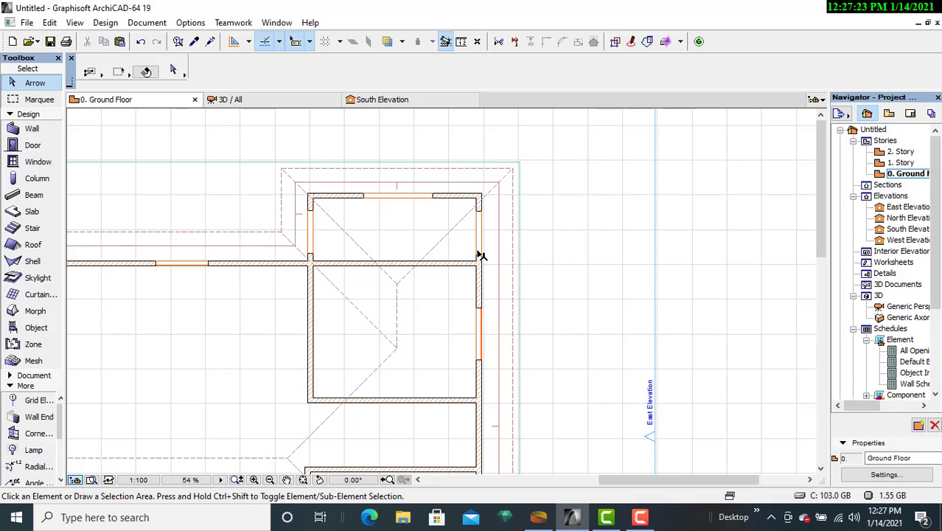
left_click(479, 255)
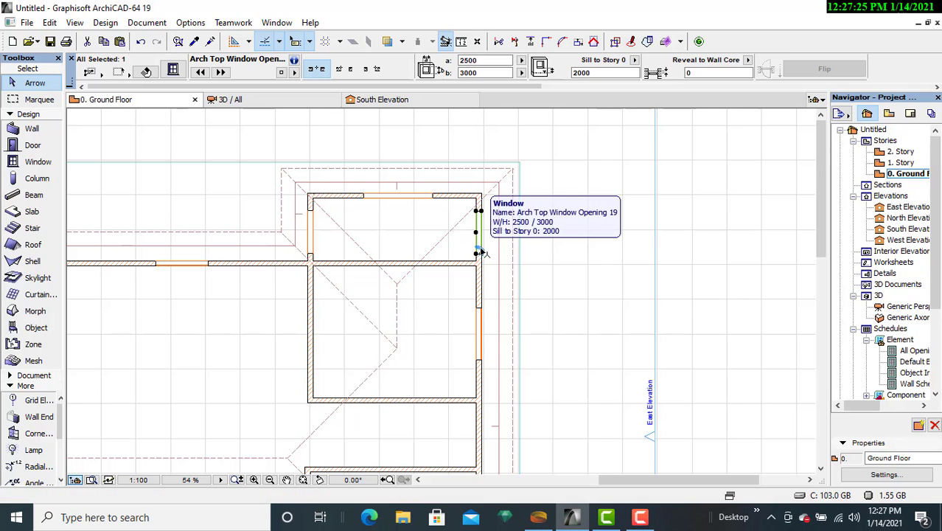
right_click(484, 244)
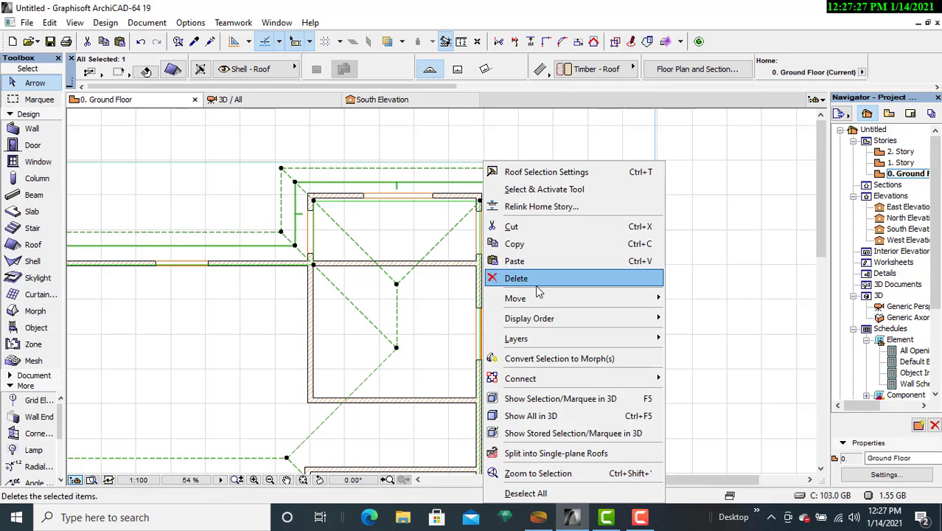
left_click(537, 287)
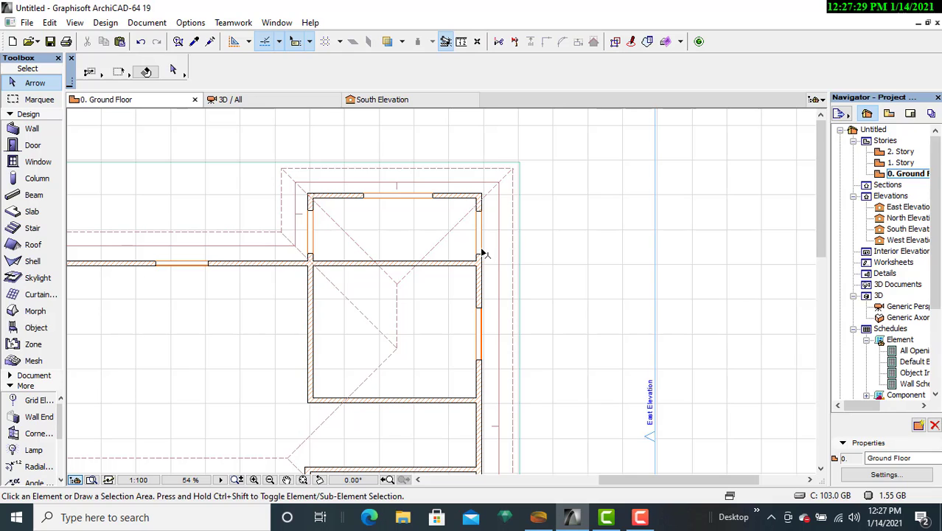
mouse_move(482, 254)
left_click(477, 254)
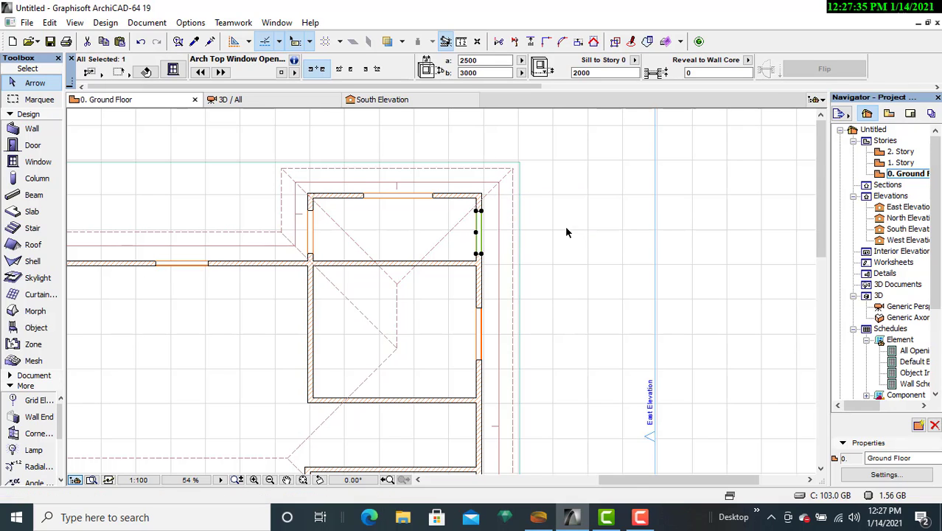
right_click(576, 230)
mouse_move(624, 336)
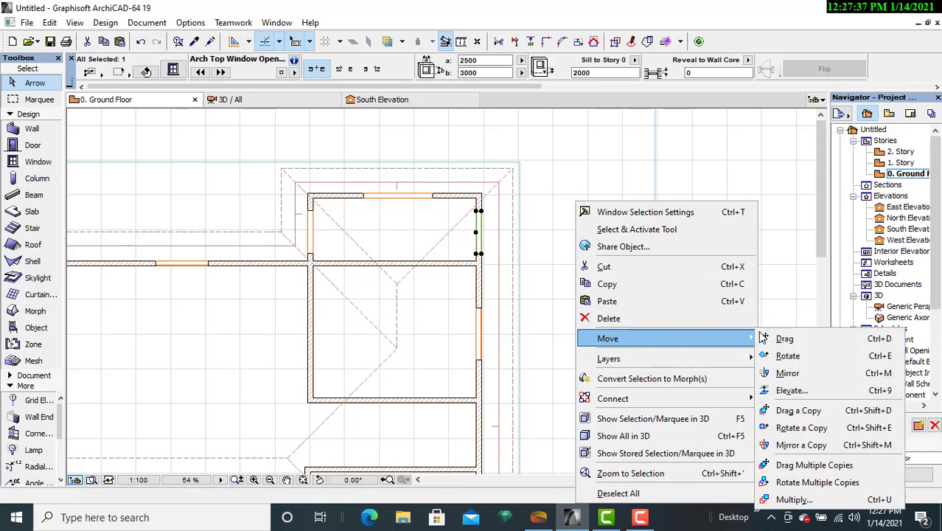
left_click(784, 338)
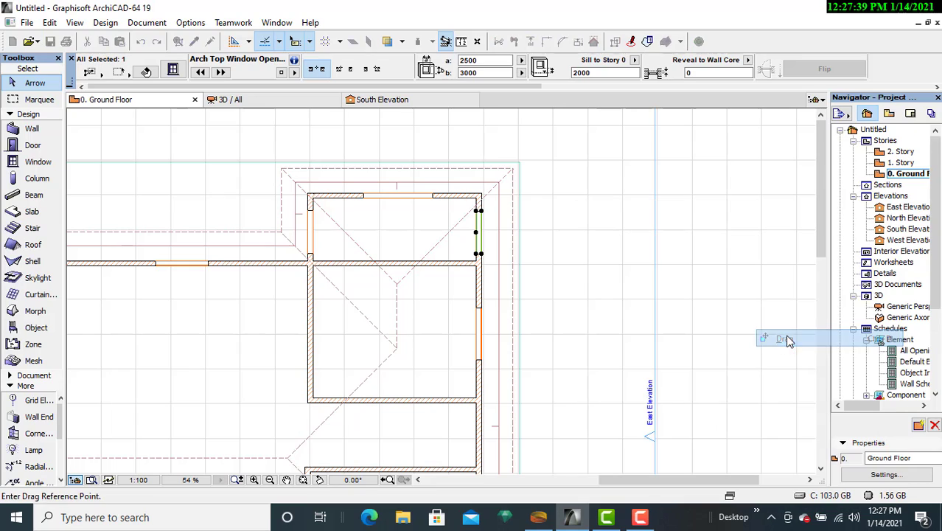
scroll(524, 252, "up", 3)
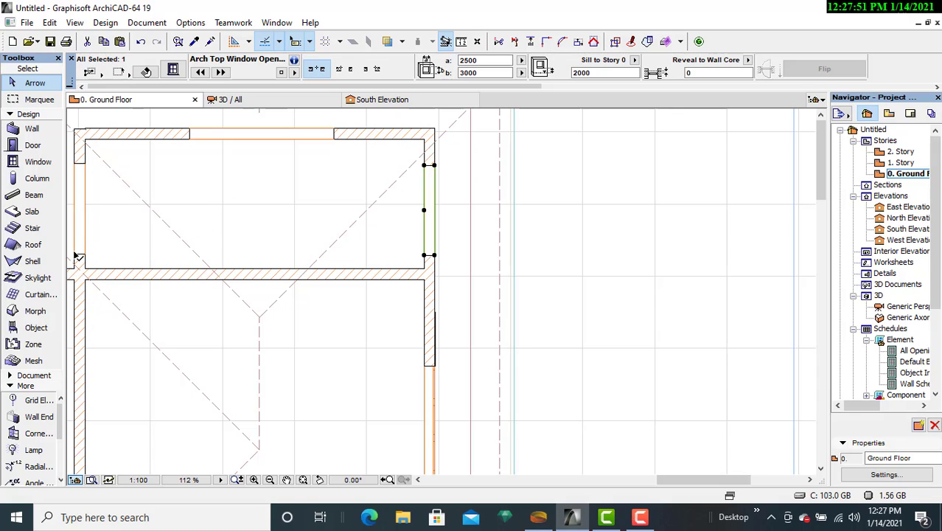
- Move both side wall arch top openings of the rear projecting room about 250 mm towards its outer end wall
left_click(78, 256)
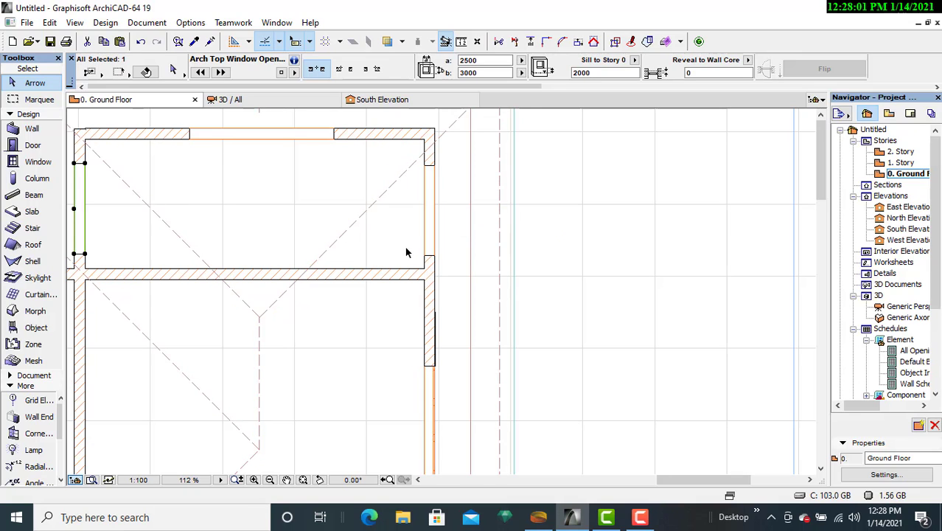
left_click(426, 255, "shift")
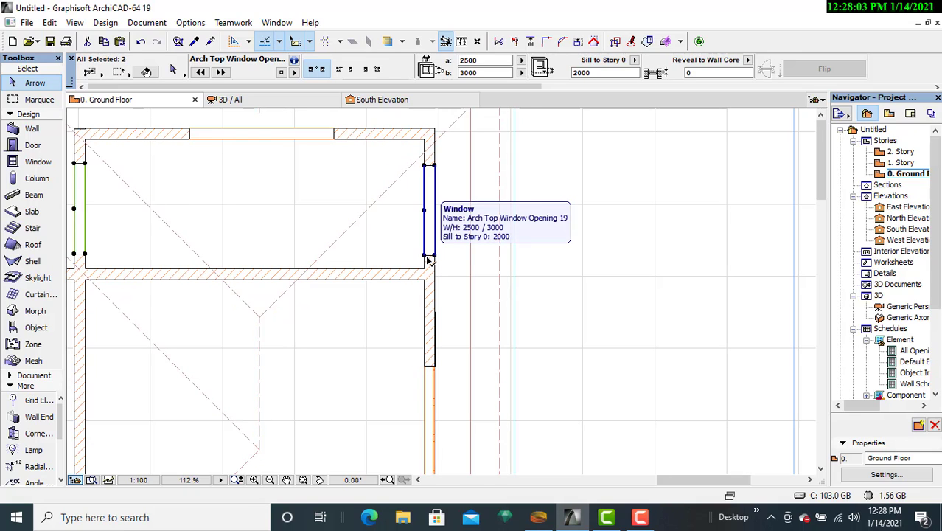
right_click(563, 166)
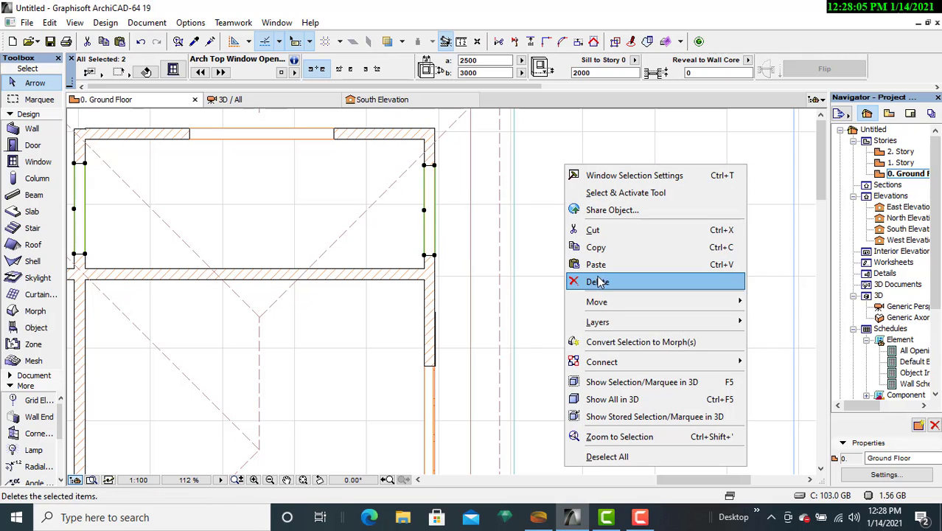
mouse_move(637, 304)
left_click(770, 302)
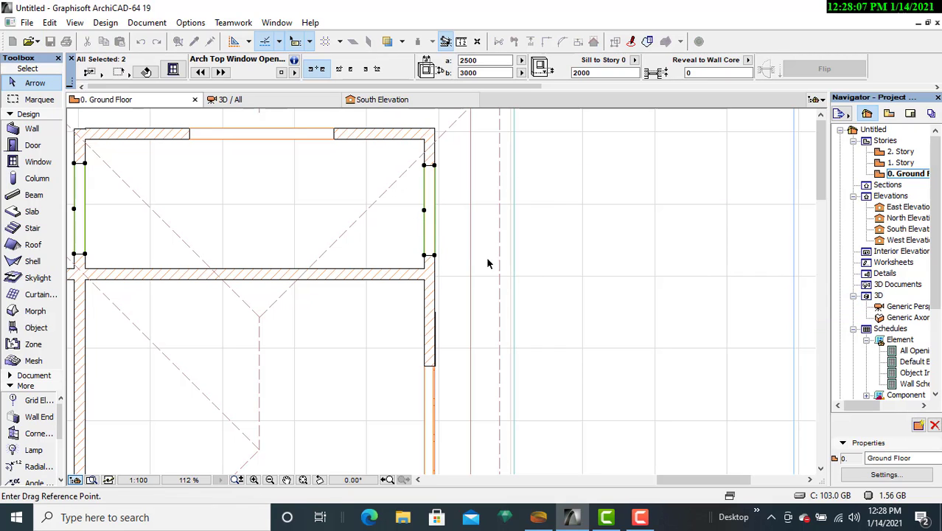
left_click(427, 254)
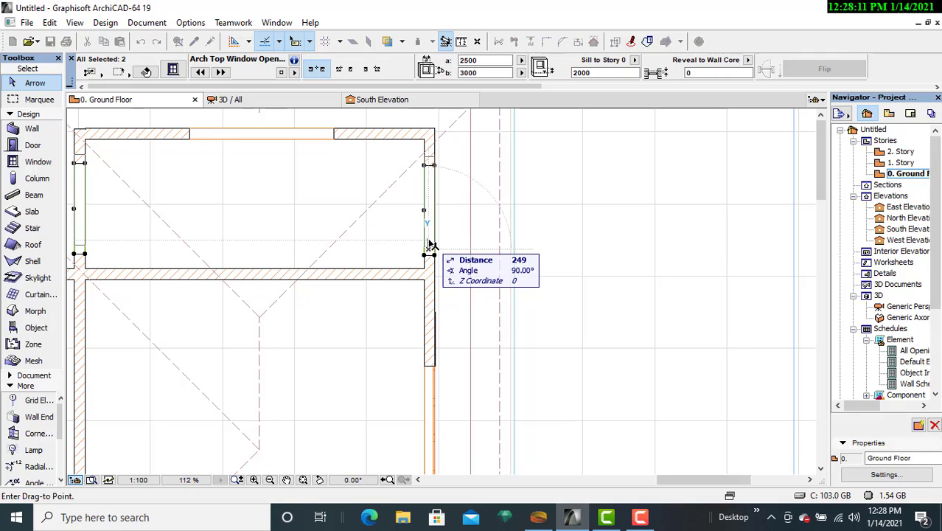
left_click(431, 246)
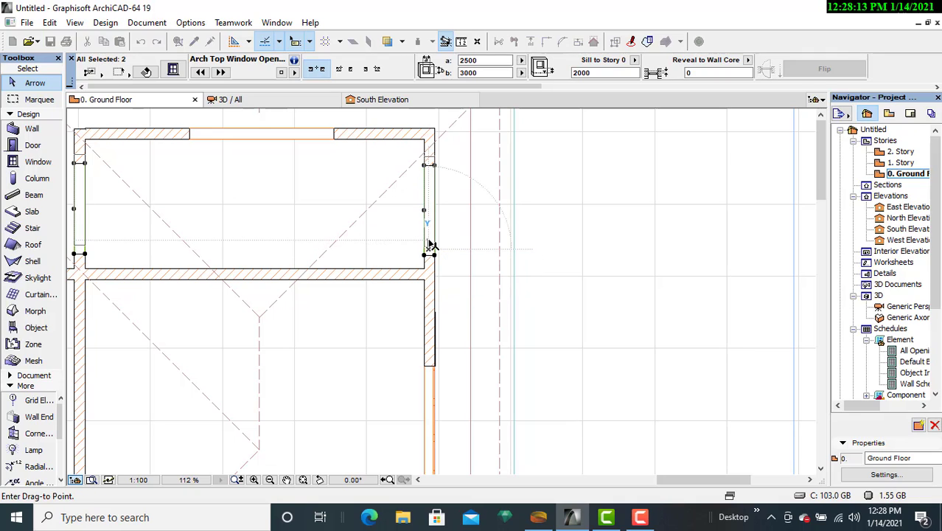
key("Escape")
- Examine the repositioned side wall openings of the rear projecting room in 3D, and return to the ground floor plan
left_click(230, 100)
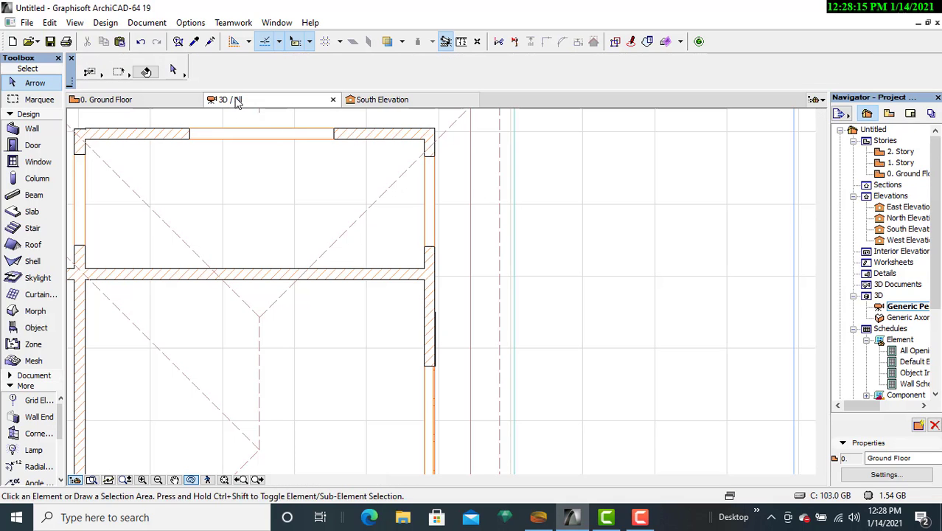
left_click_drag(359, 331, 368, 308)
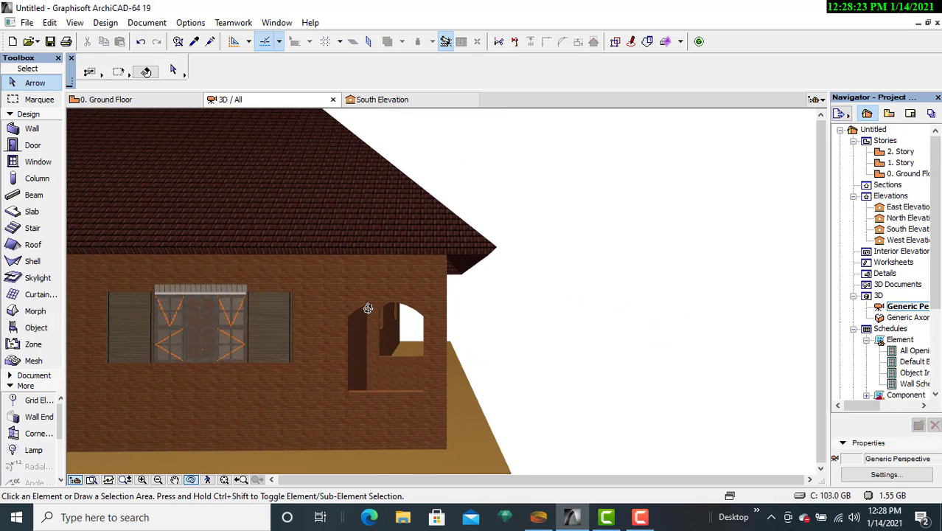
left_click(140, 104)
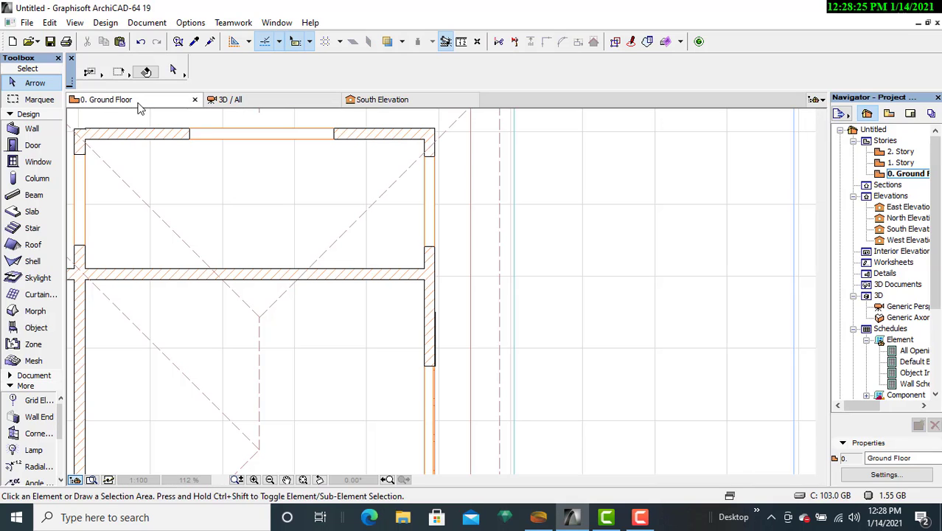
left_click(237, 101)
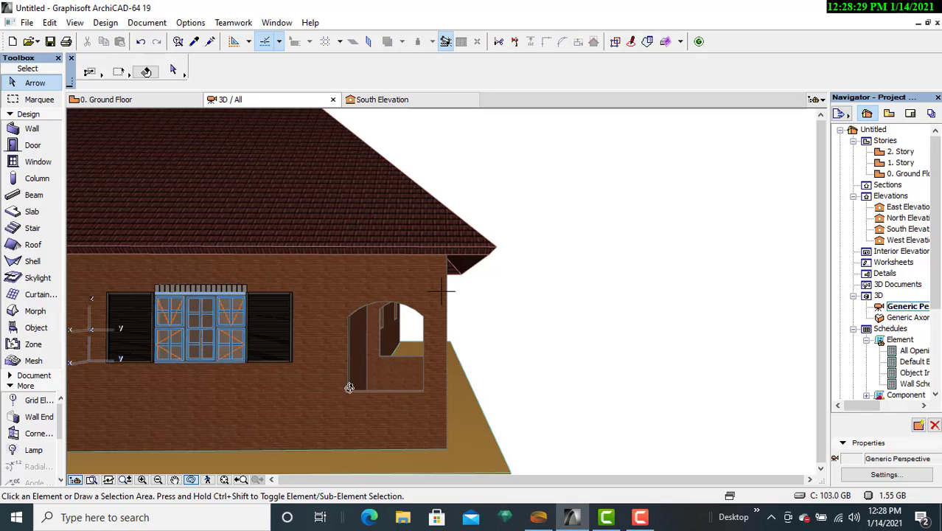
scroll(348, 387, "down", 5)
left_click_drag(626, 362, 648, 358)
scroll(652, 354, "up", 5)
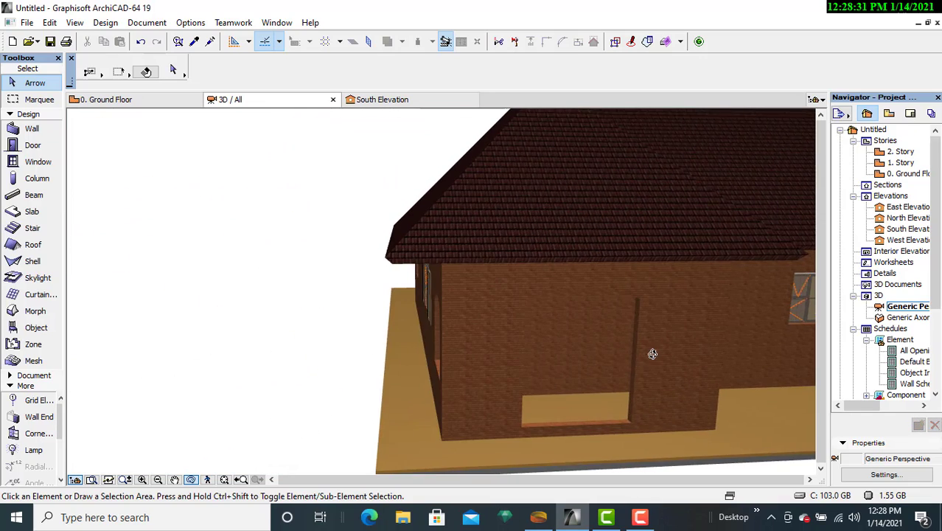
scroll(652, 354, "up", 3)
scroll(307, 255, "up", 5)
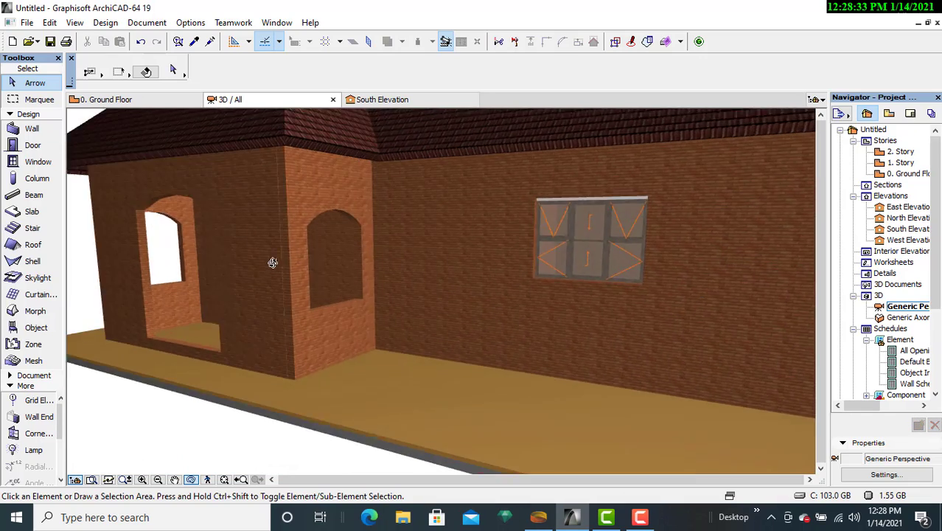
left_click_drag(271, 262, 403, 257)
scroll(196, 255, "up", 3)
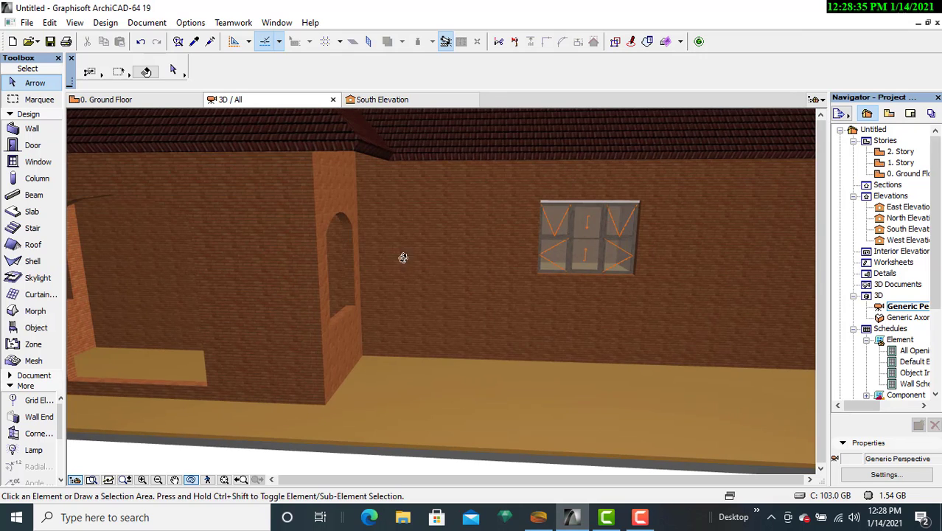
left_click(106, 99)
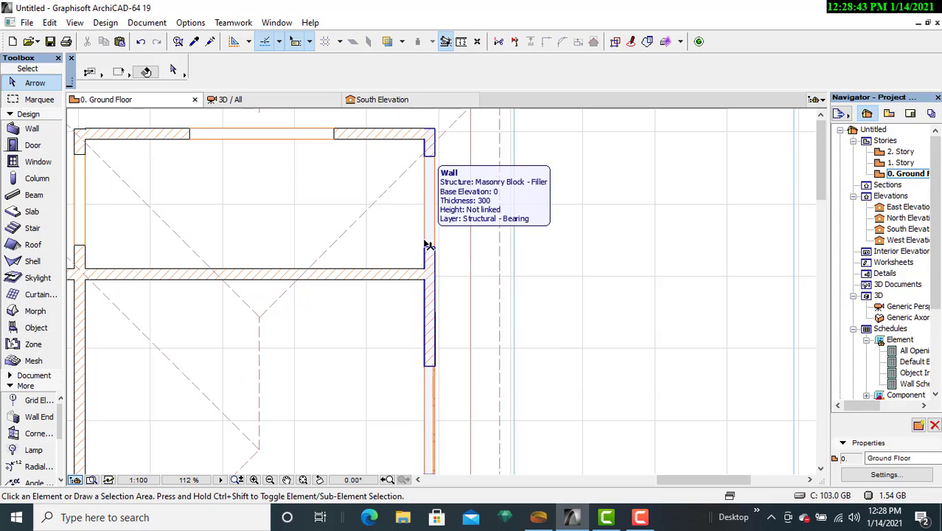
- Set the height of both side wall arch top openings in the rear projecting room to 3300
scroll(427, 245, "up", 5)
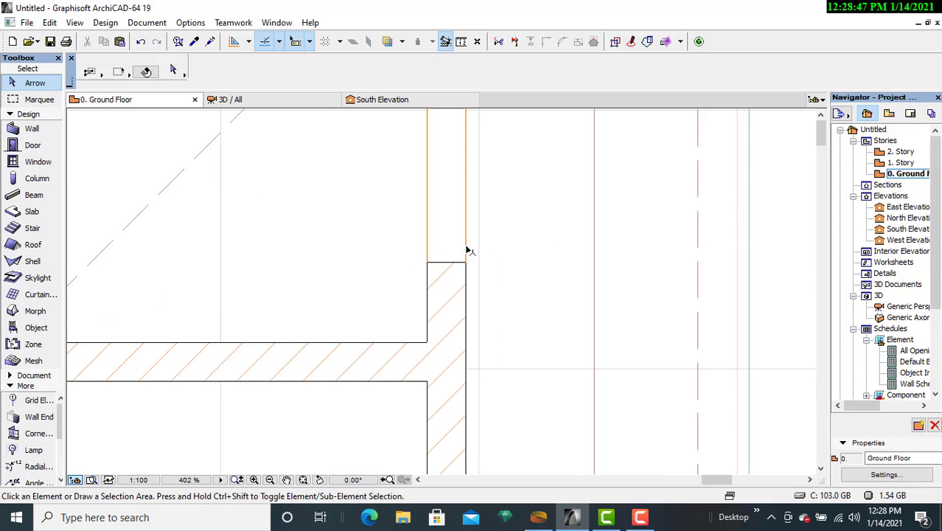
scroll(465, 251, "down", 6)
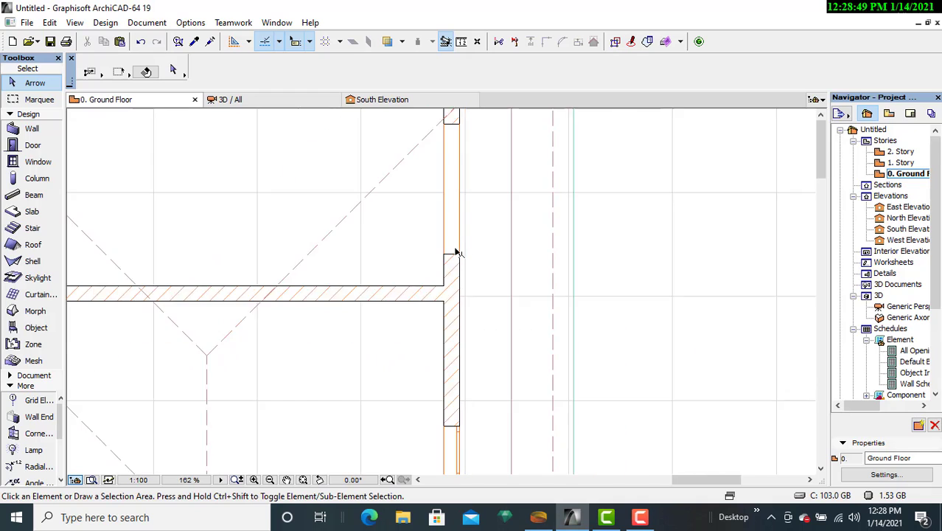
middle_click_drag(402, 246, 565, 217)
scroll(492, 246, "down", 3)
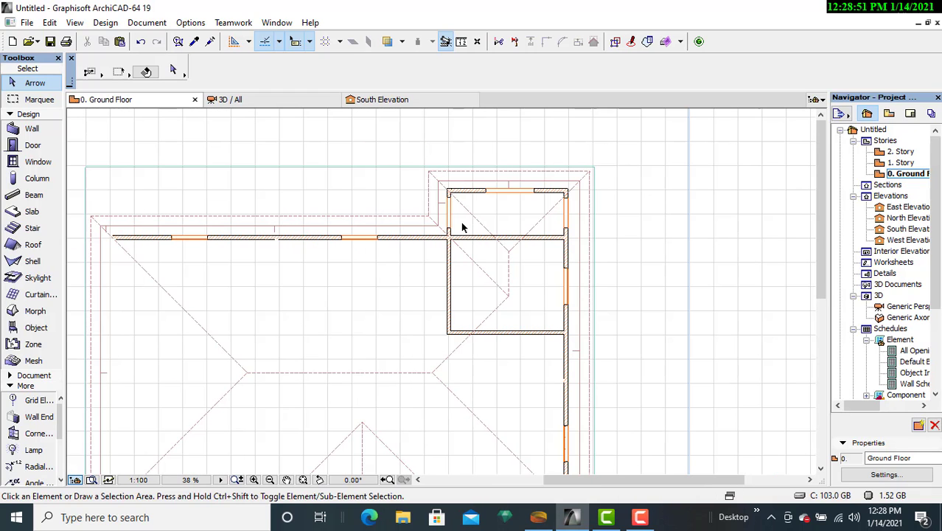
scroll(453, 226, "up", 4)
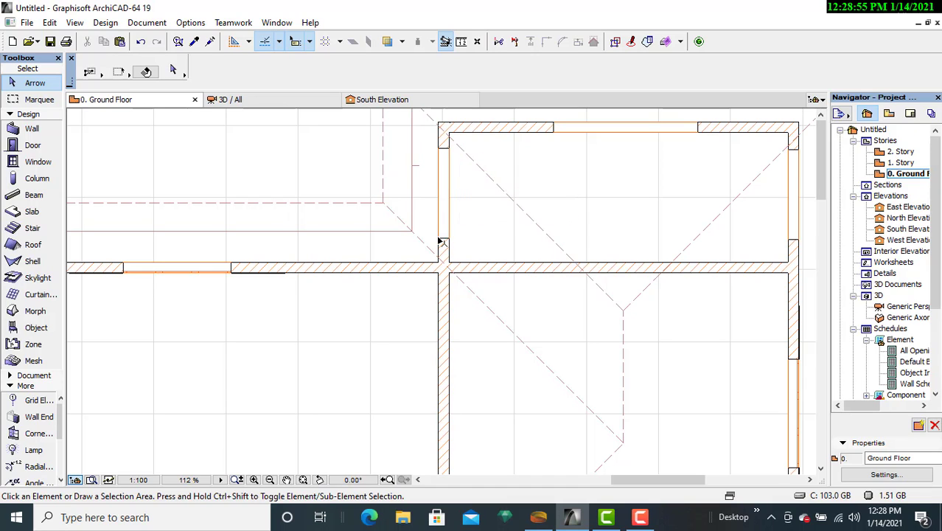
left_click(439, 240)
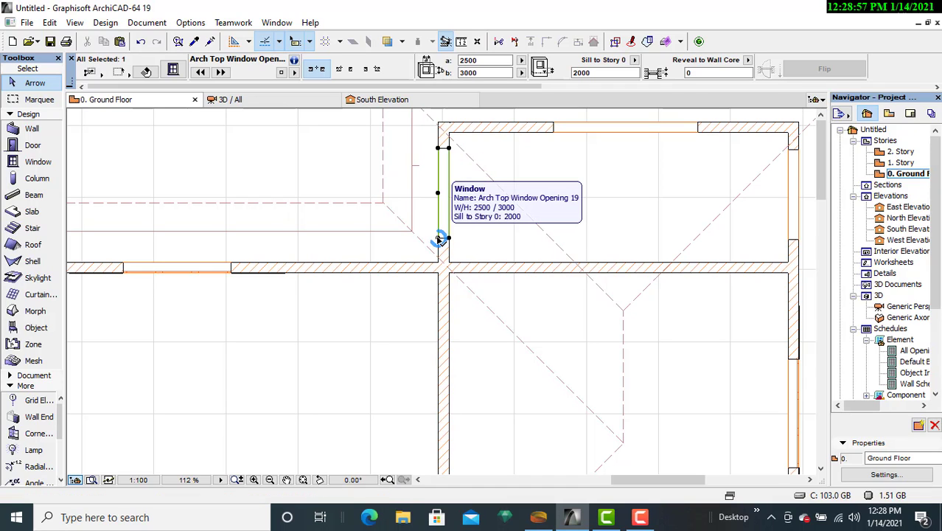
left_click(791, 241, "shift")
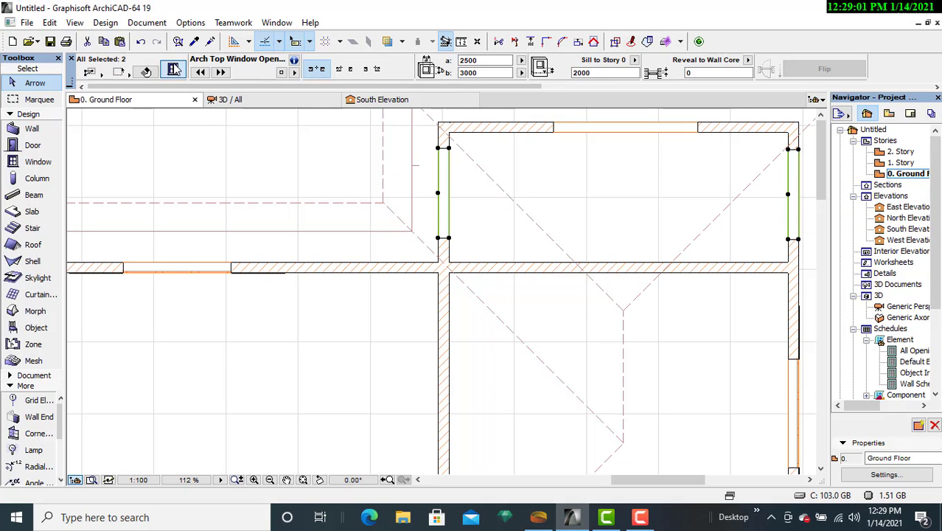
left_click(174, 69)
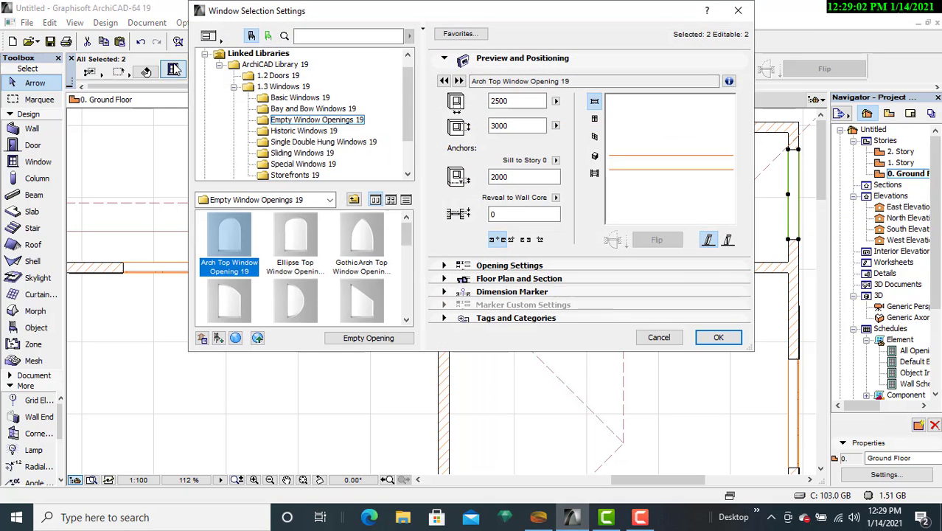
left_click(517, 127)
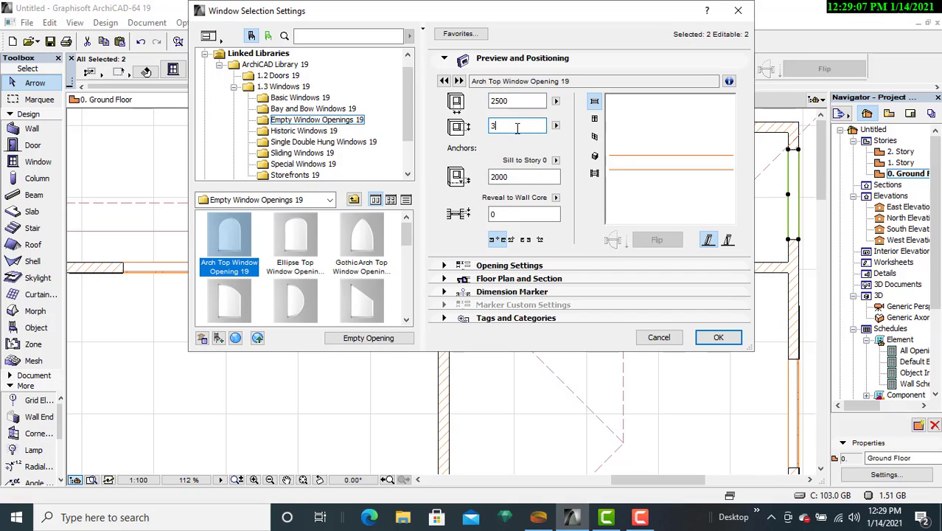
type("300")
left_click(718, 337)
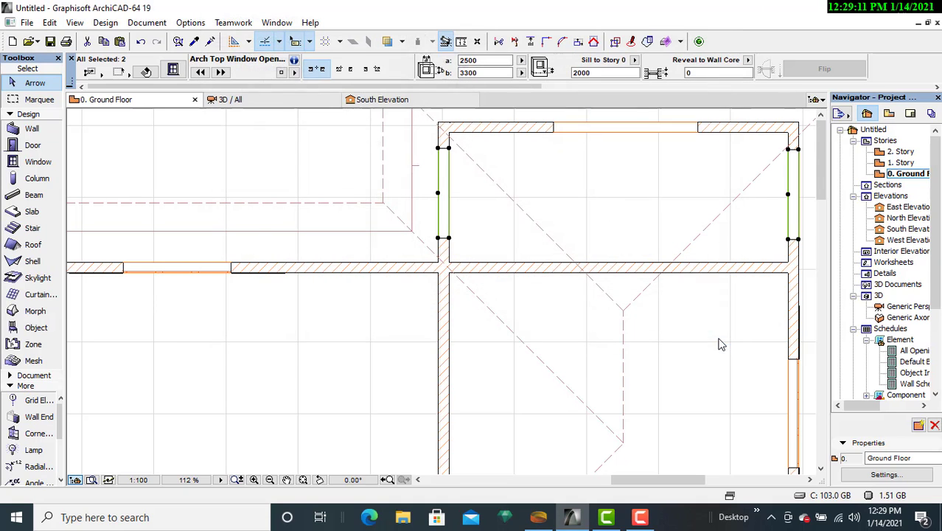
- Examine the taller arch top openings and the whole house from all sides in 3D
left_click(272, 103)
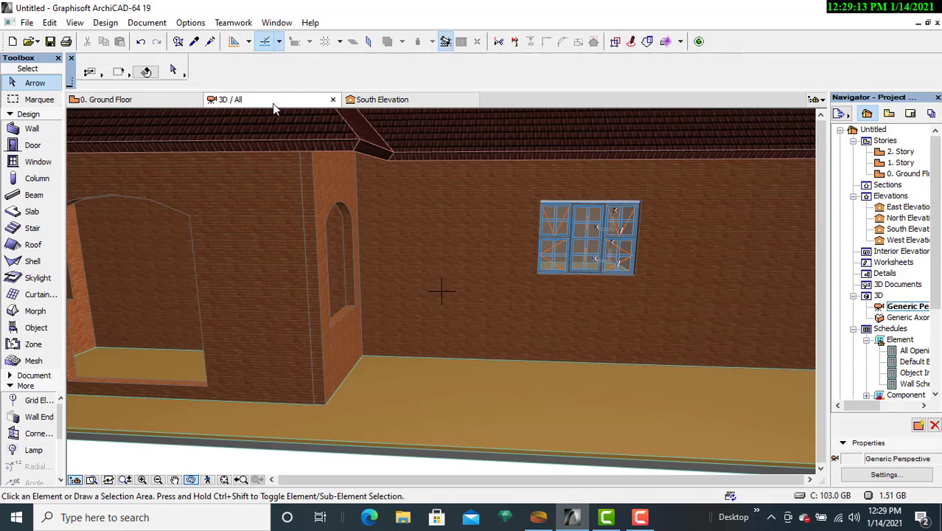
middle_click_drag(375, 261, 586, 242, "shift")
middle_click_drag(375, 241, 483, 273, "shift")
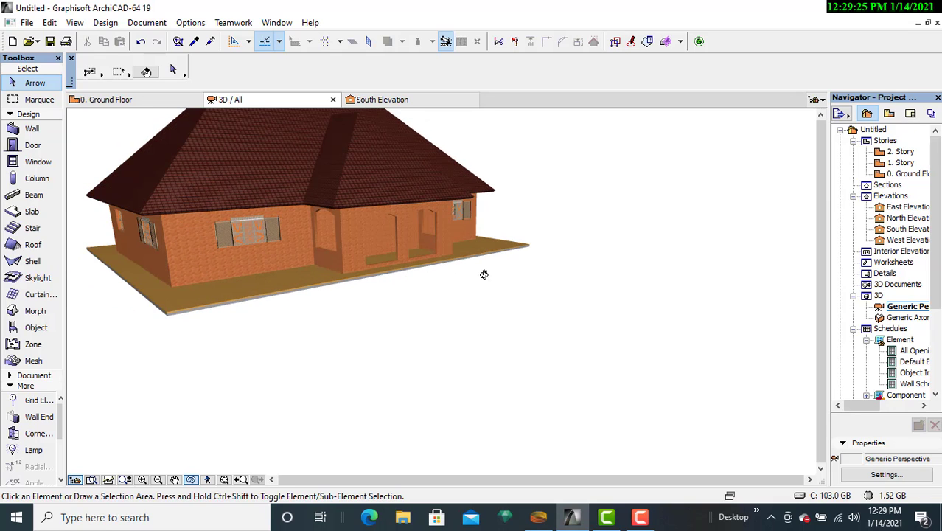
middle_click_drag(404, 268, 356, 322, "shift")
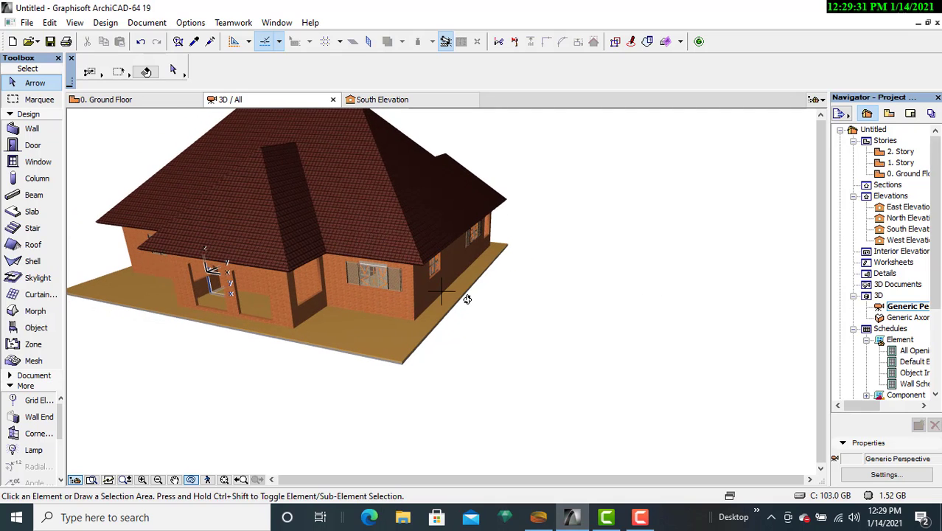
middle_click_drag(467, 298, 516, 318, "shift")
middle_click_drag(612, 332, 391, 350, "shift")
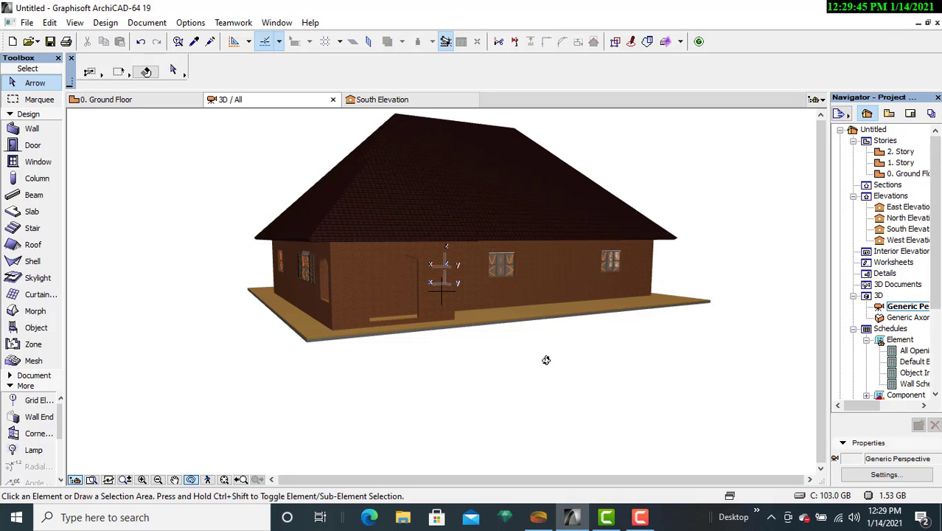
middle_click_drag(536, 357, 468, 323, "shift")
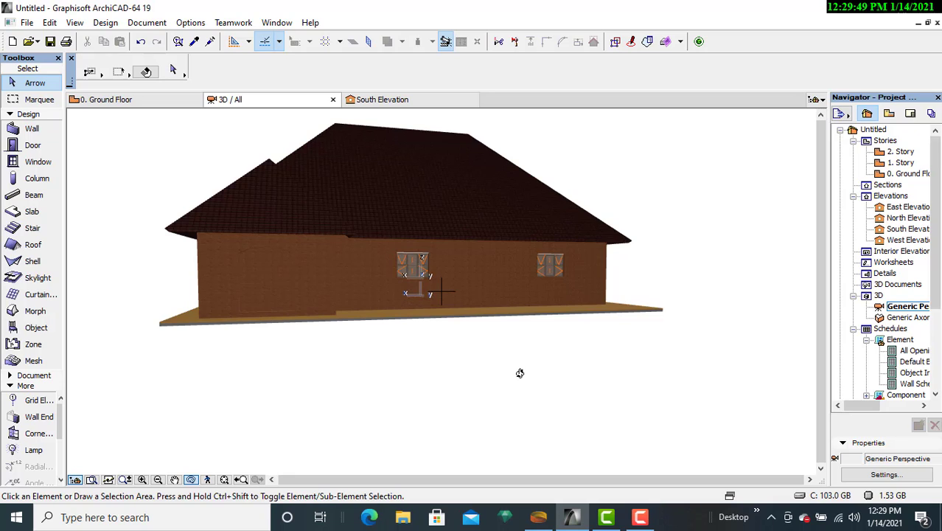
middle_click_drag(553, 329, 488, 335, "shift")
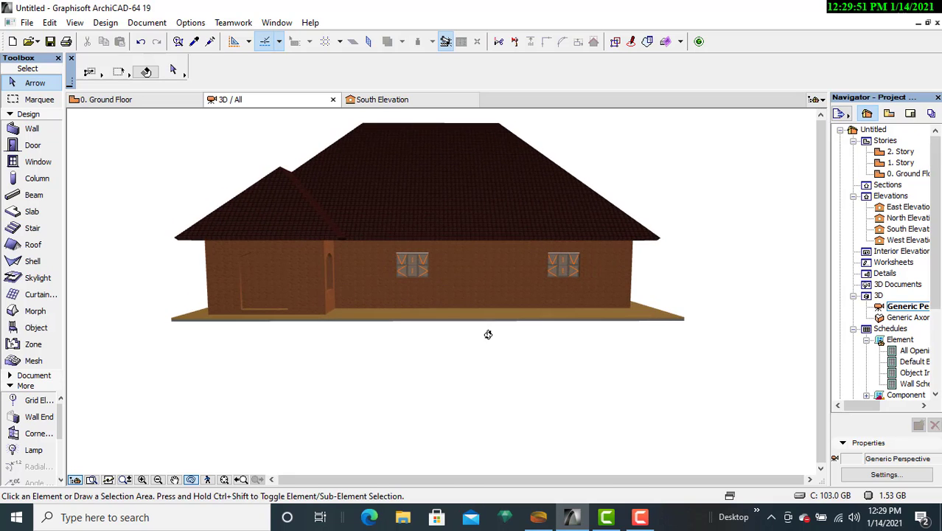
middle_click_drag(562, 347, 624, 410, "shift")
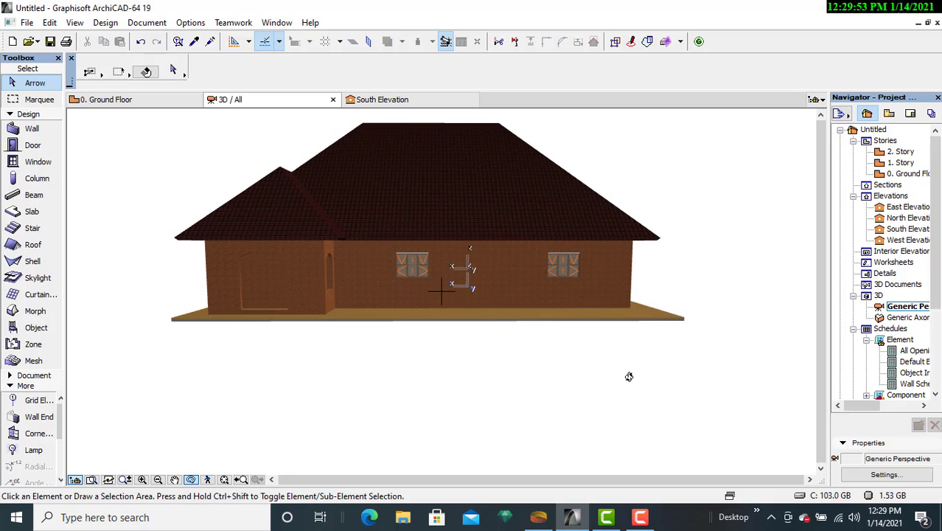
middle_click_drag(634, 328, 461, 328, "shift")
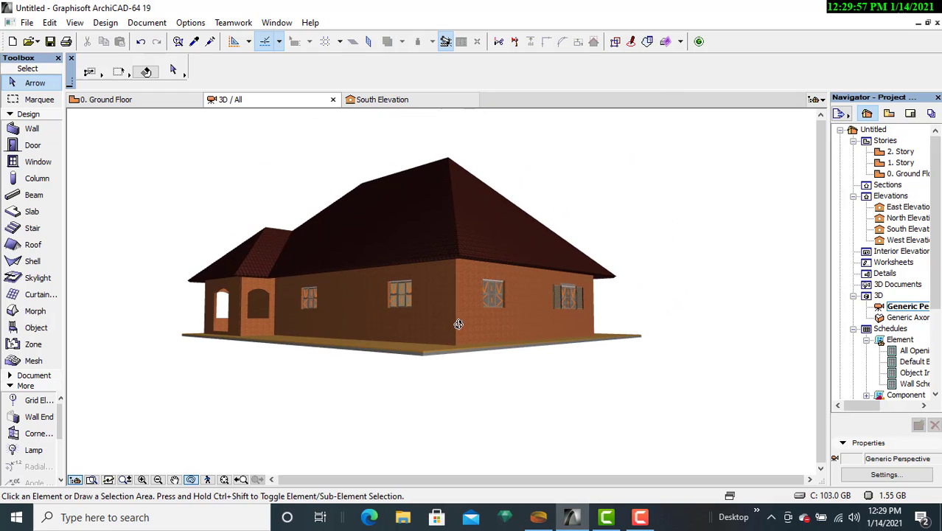
middle_click_drag(602, 375, 513, 385, "shift")
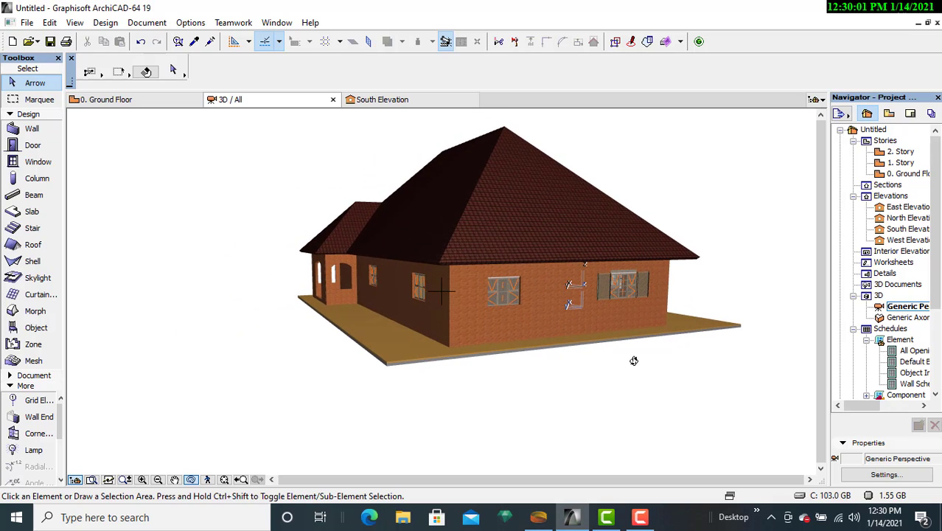
middle_click_drag(634, 360, 597, 365, "shift")
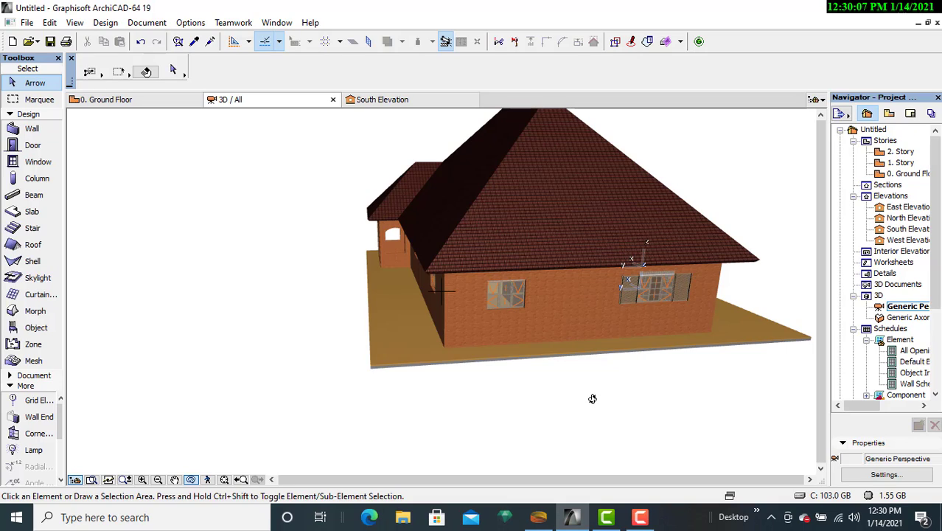
middle_click_drag(585, 295, 469, 336, "shift")
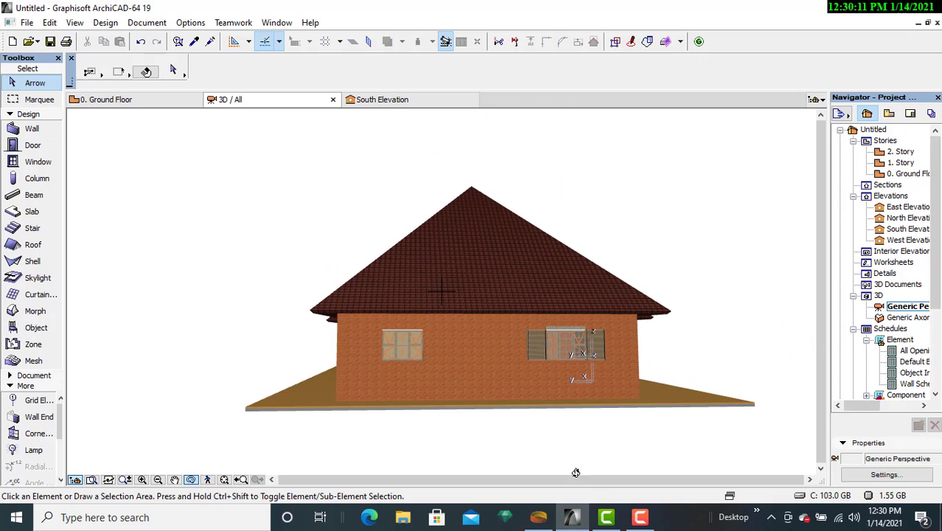